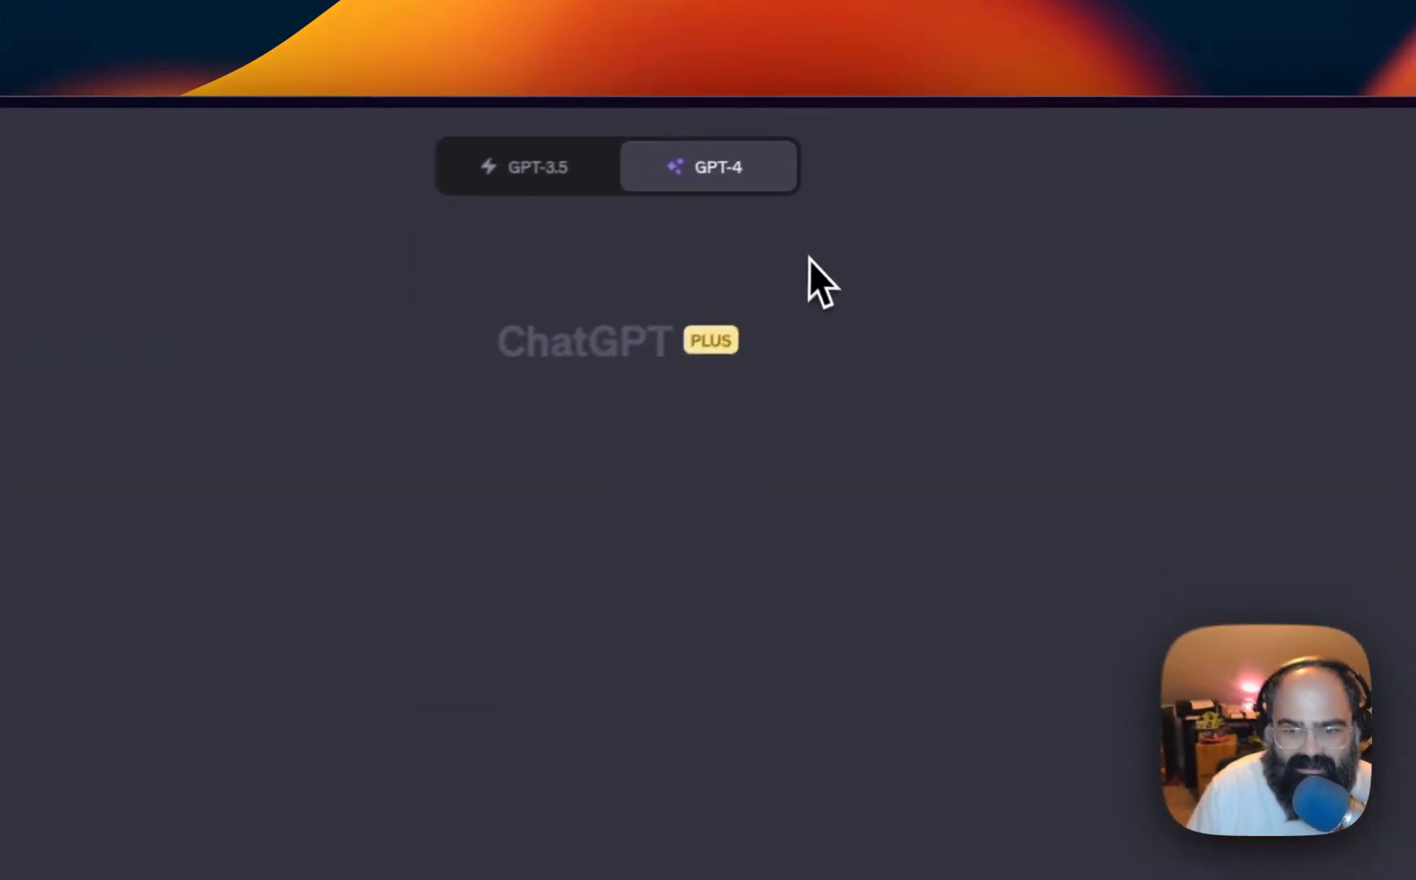
# Bring up the GPT-4 model popover listing Browse with Bing, Plugins and DALL·E 3
pyautogui.moveTo(666, 189)
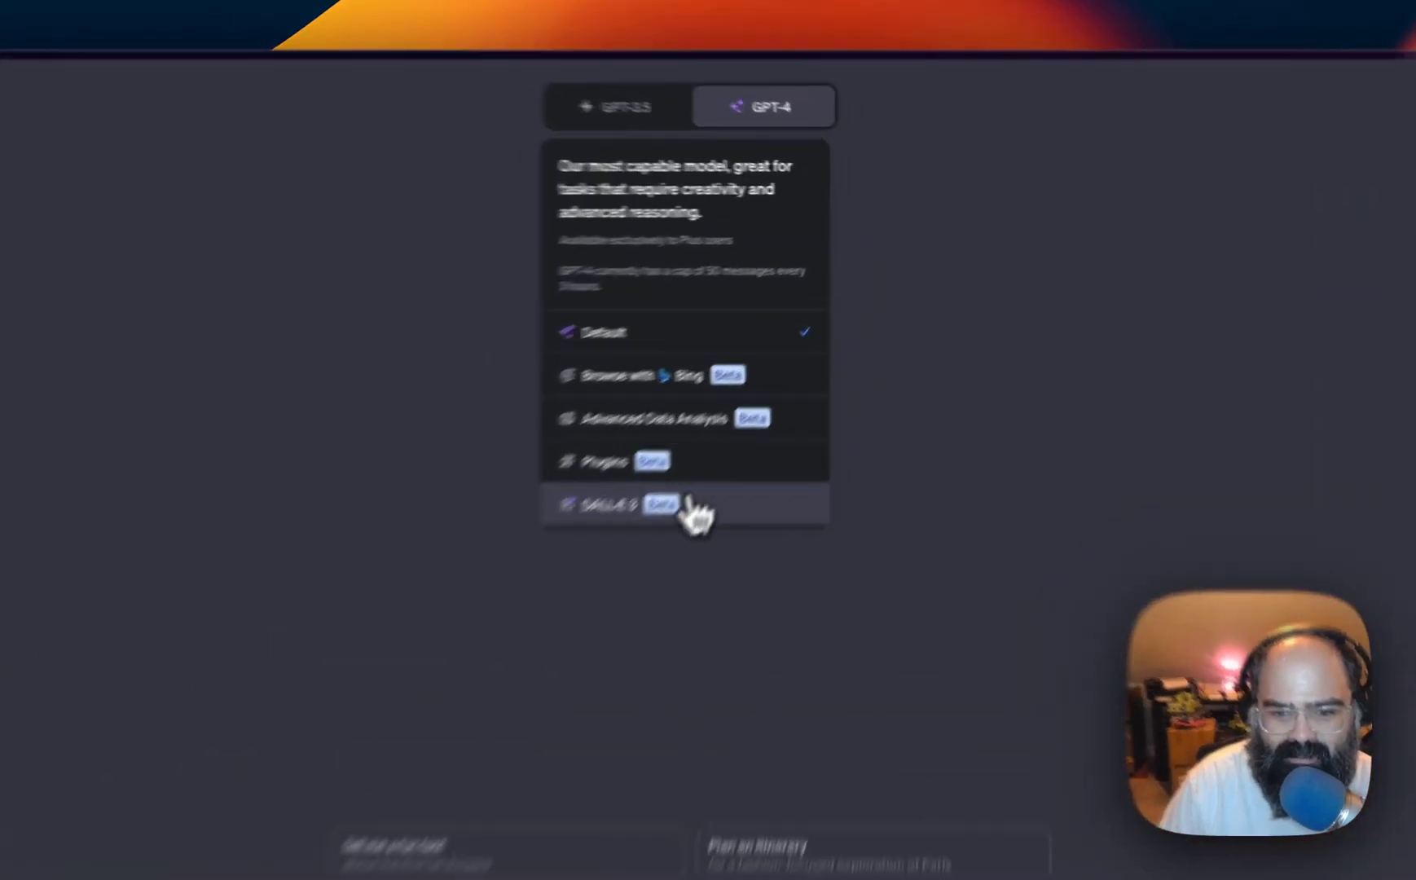
# Select DALL·E 3 as the GPT-4 mode and put the cursor in the message box
pyautogui.click(782, 406)
pyautogui.moveTo(668, 91)
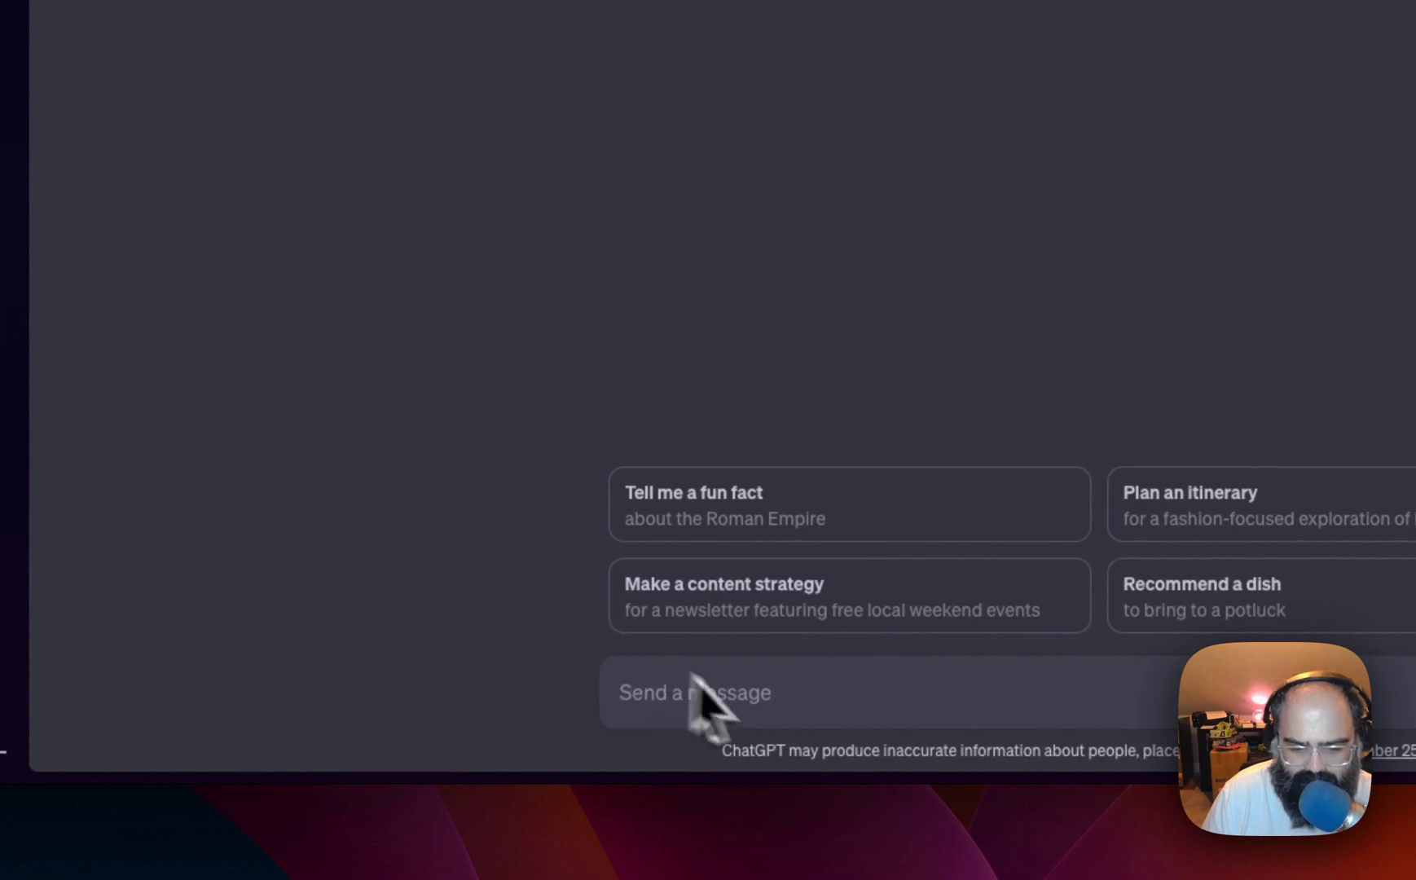
pyautogui.click(786, 694)
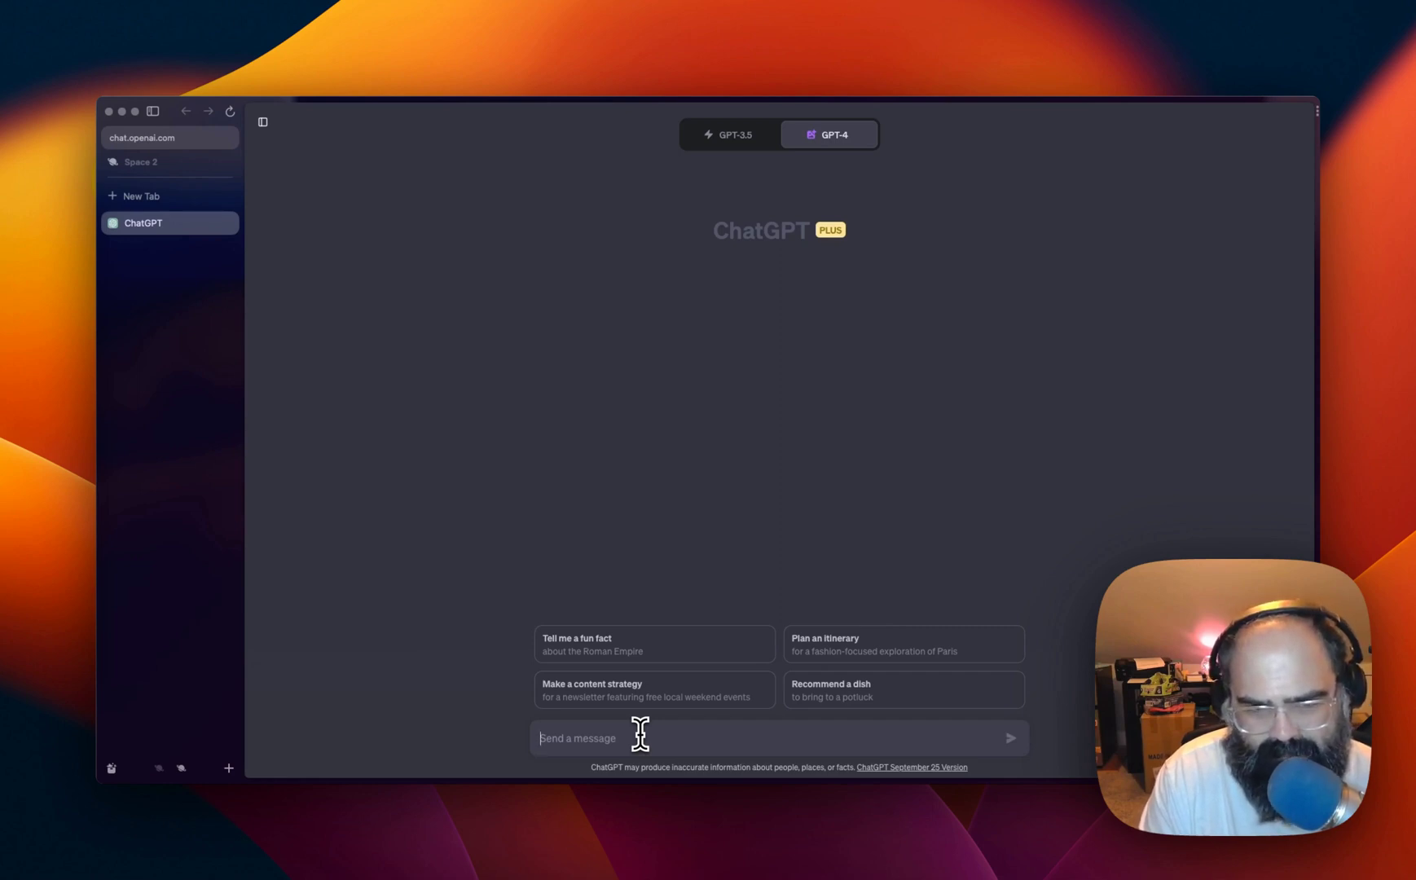
# Send the prompt for anime-style cat warriors fighting mice in a river battle with a large explosion
pyautogui.write('W')
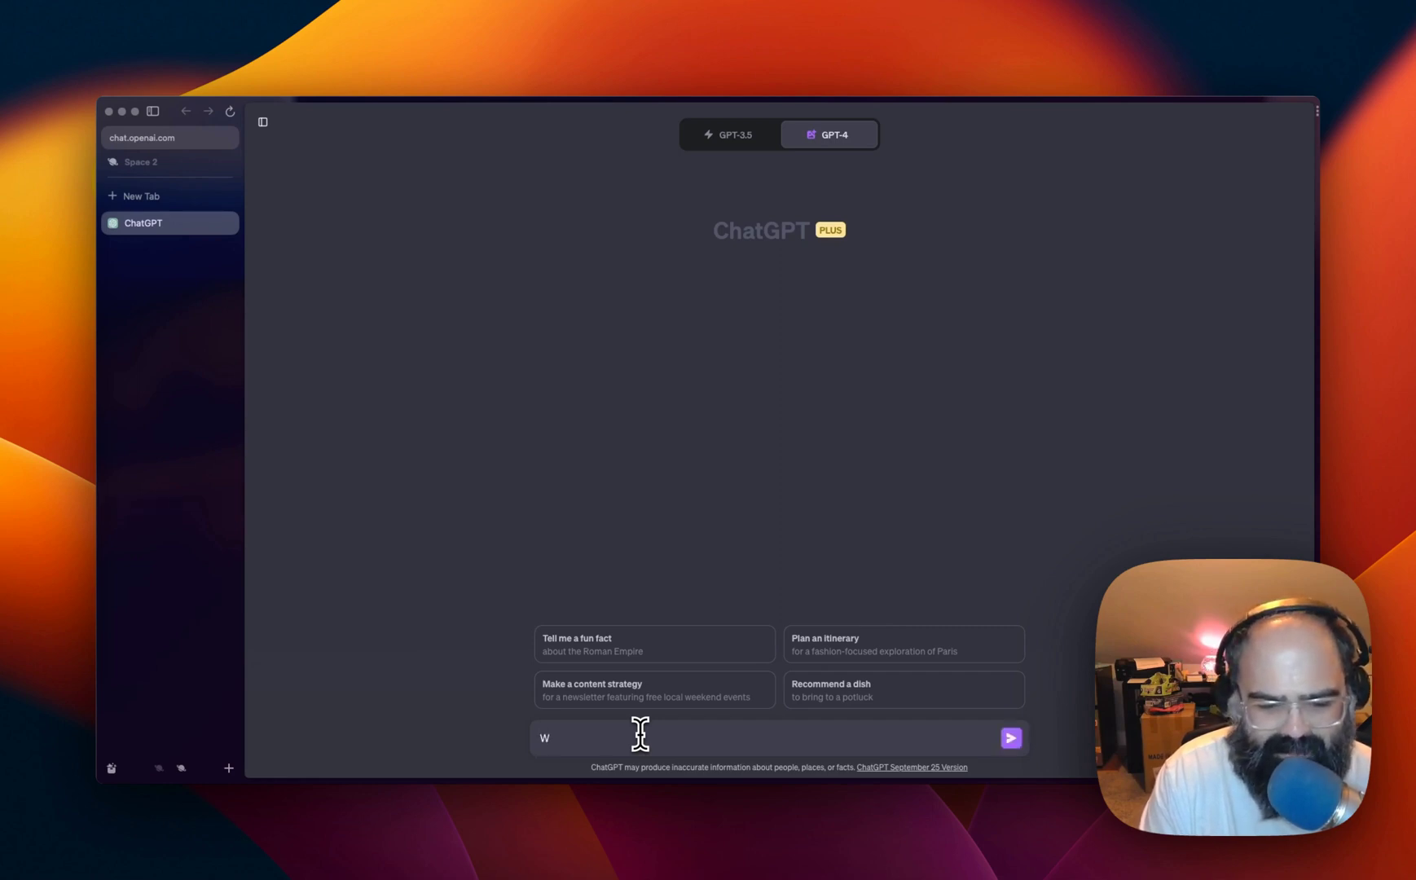
pyautogui.press('BackSpace')
pyautogui.write('Ca')
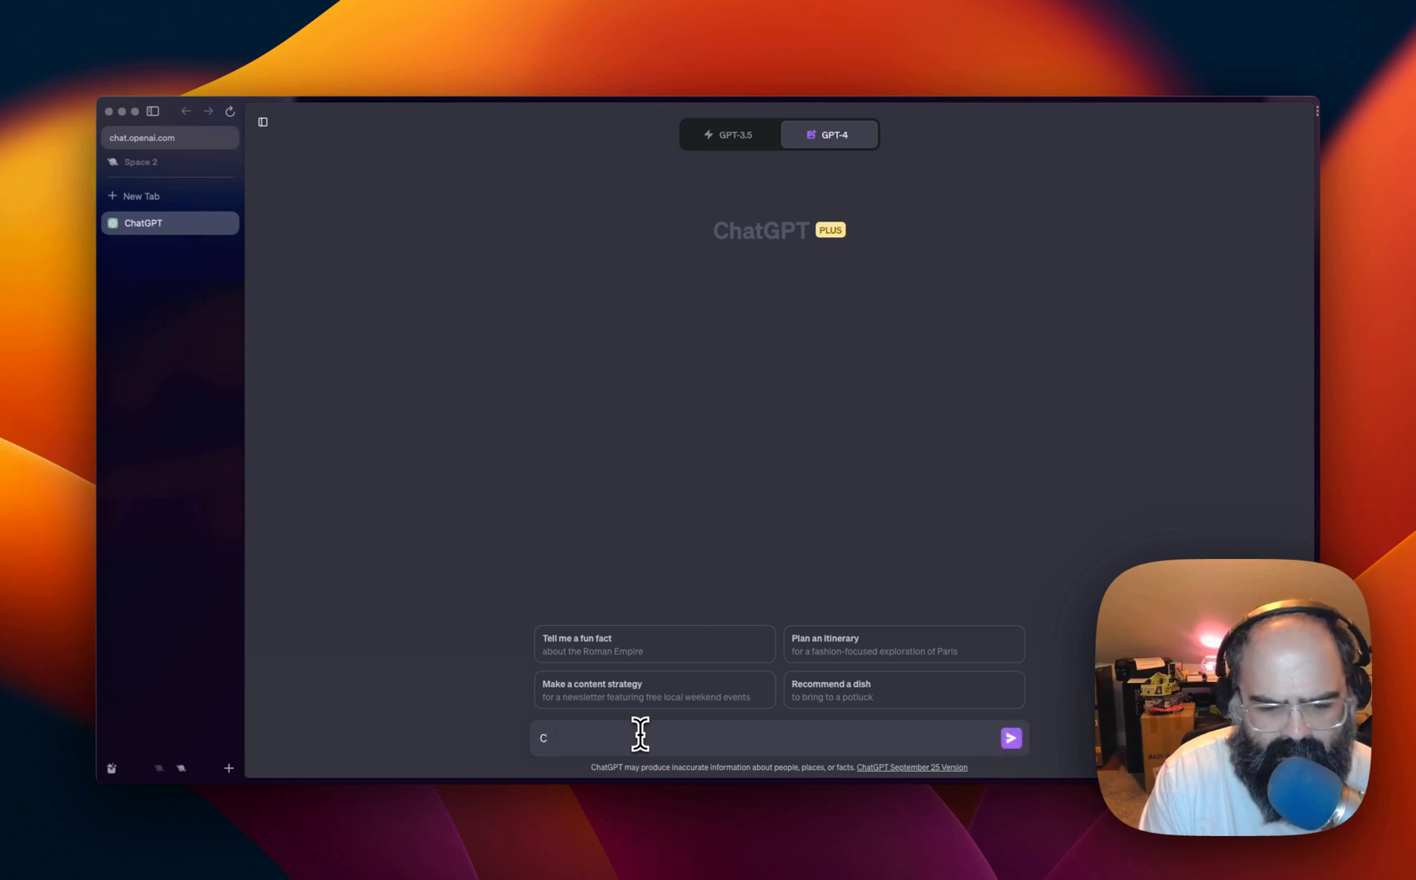
pyautogui.press('BackSpace')
pyautogui.press('BackSpace')
pyautogui.write('Cat aw')
pyautogui.press('BackSpace')
pyautogui.press('BackSpace')
pyautogui.write('warriors in')
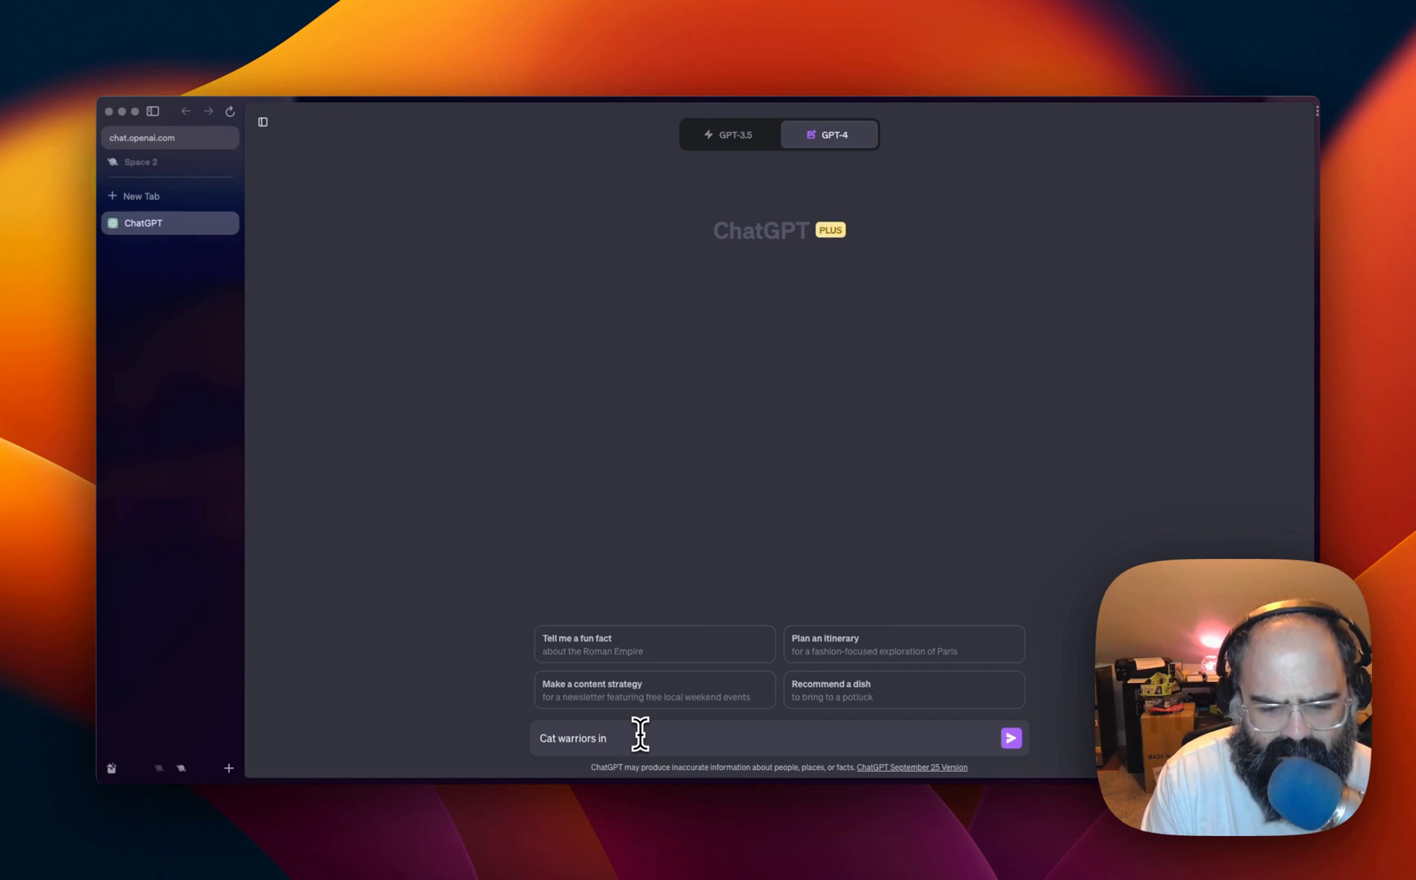
pyautogui.write('a aan AI')
pyautogui.write('e style fighti')
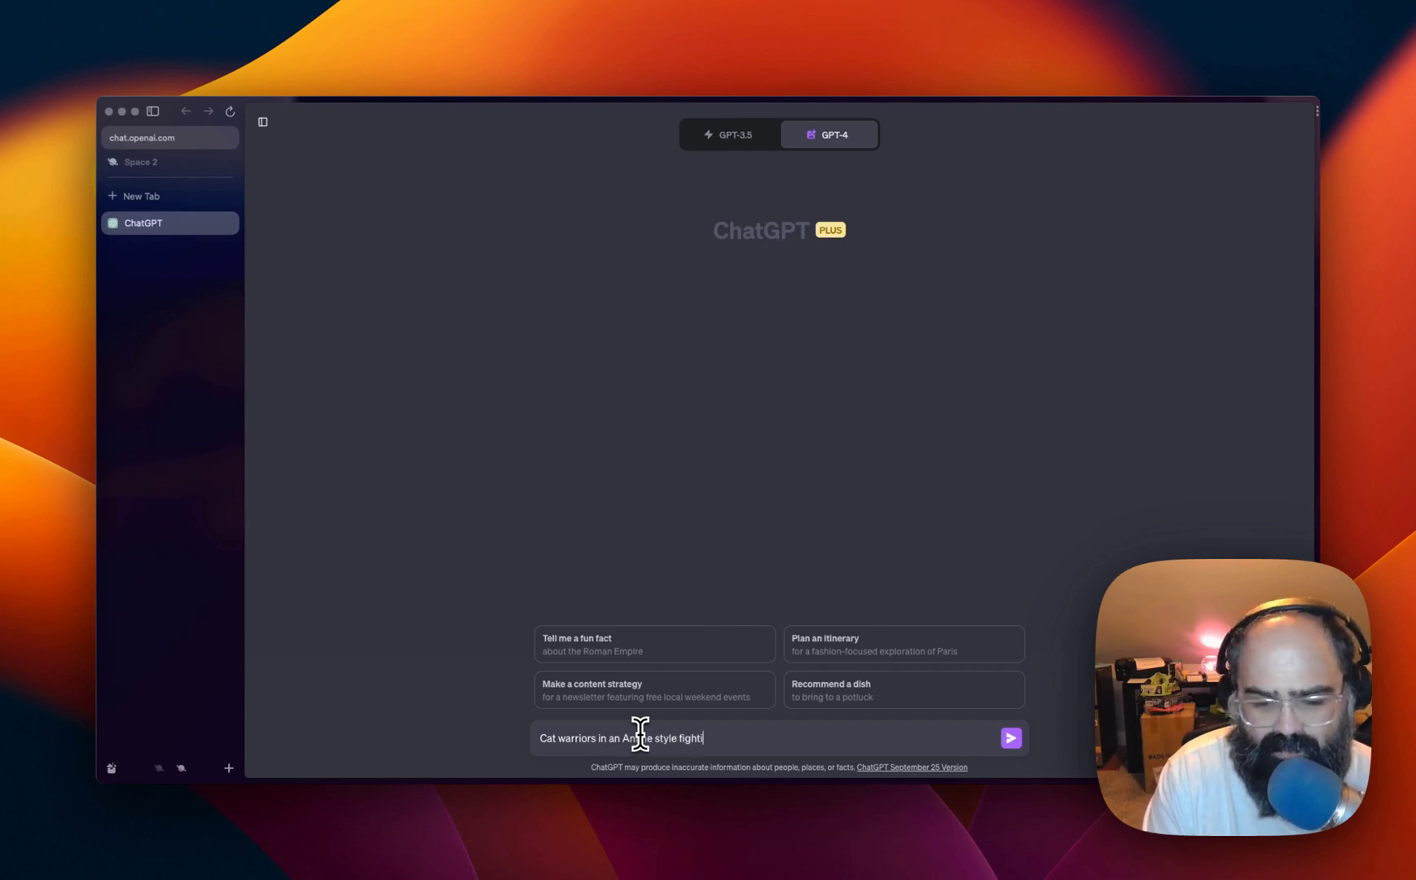
pyautogui.write('ng with ')
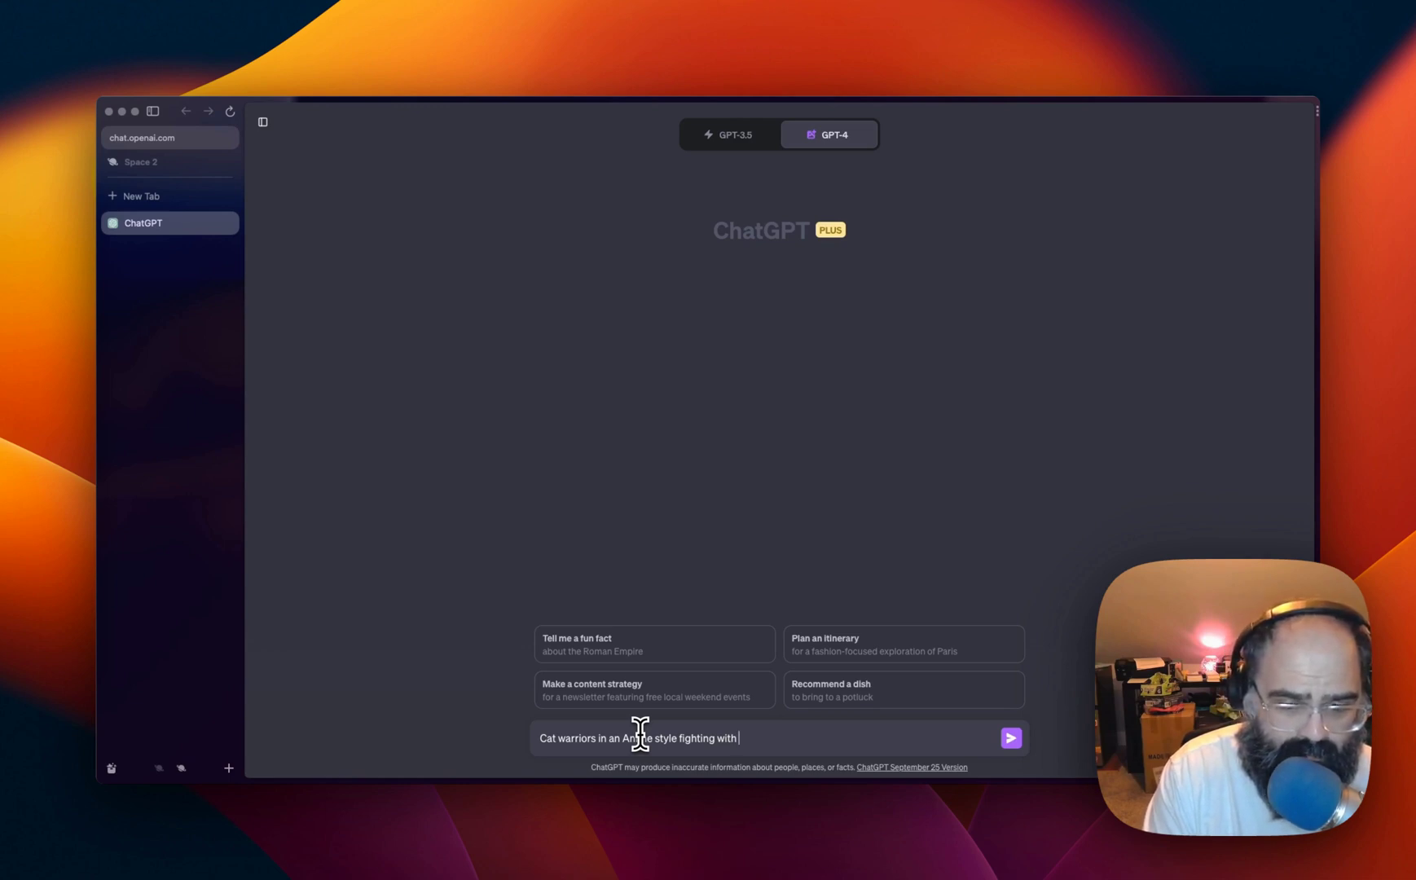
pyautogui.write('mice')
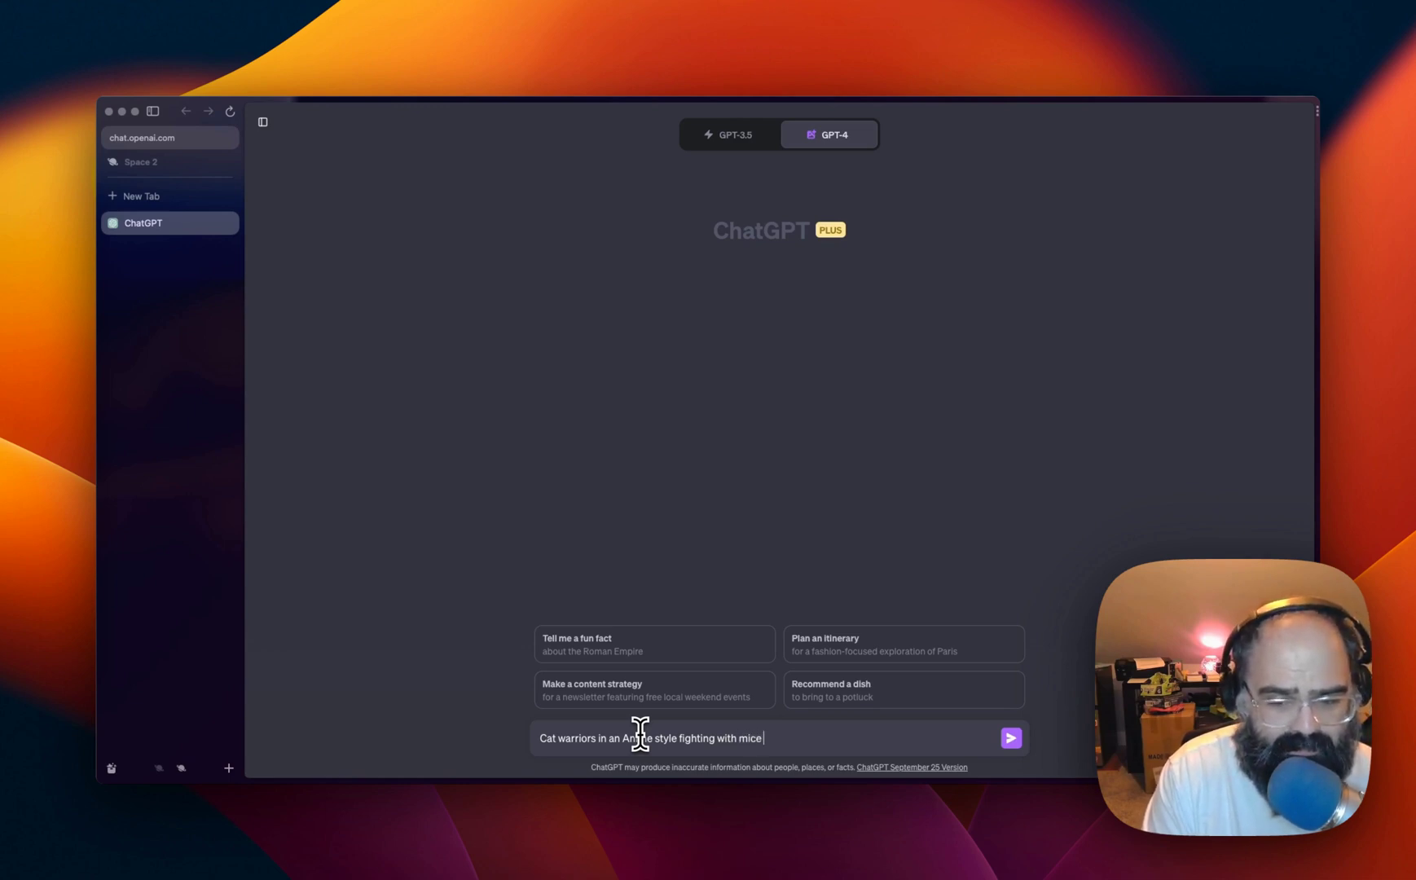
pyautogui.write(' in a river')
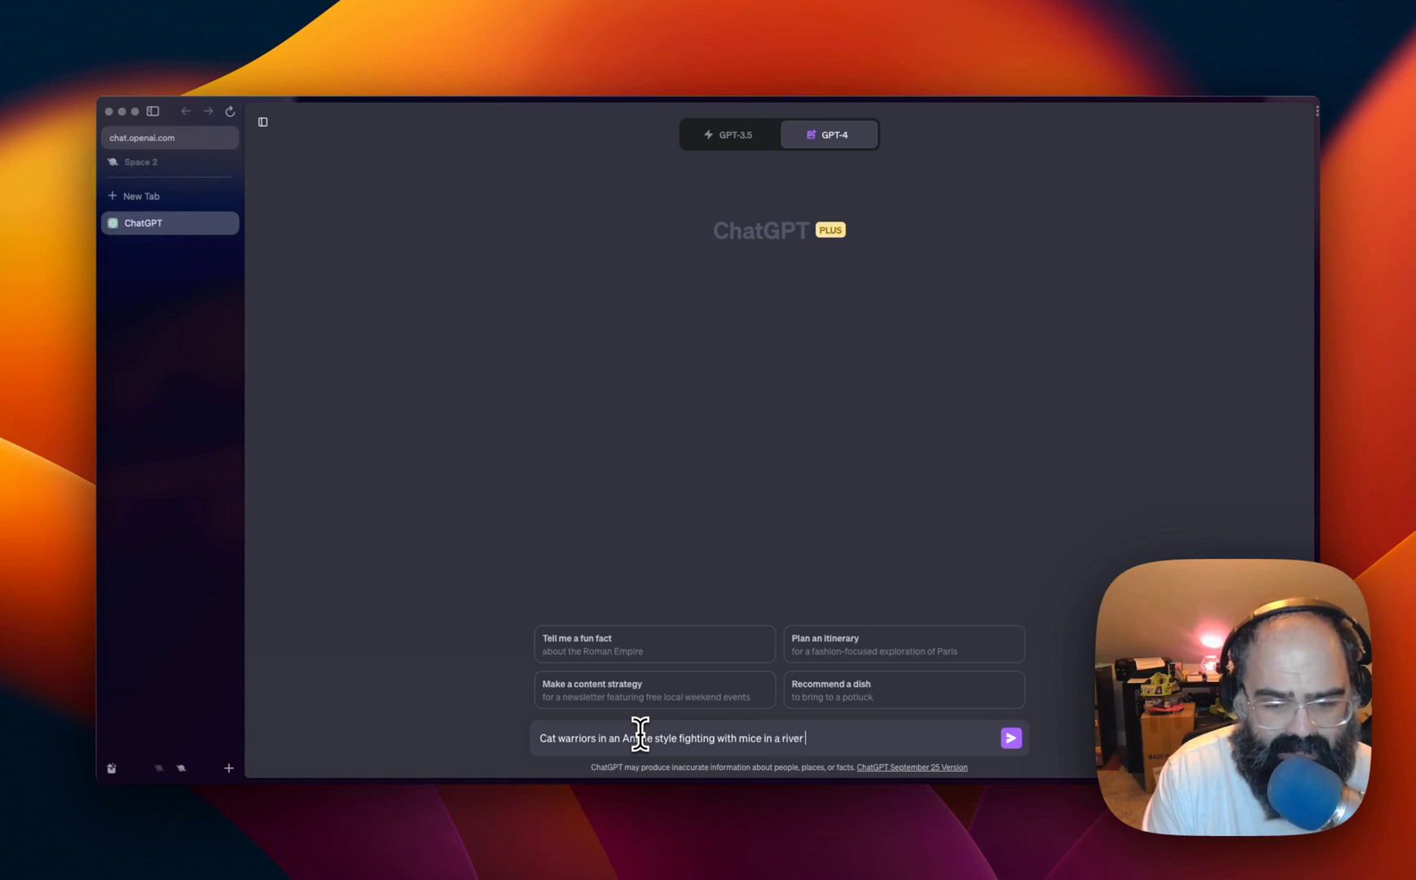
pyautogui.write(' battle wit')
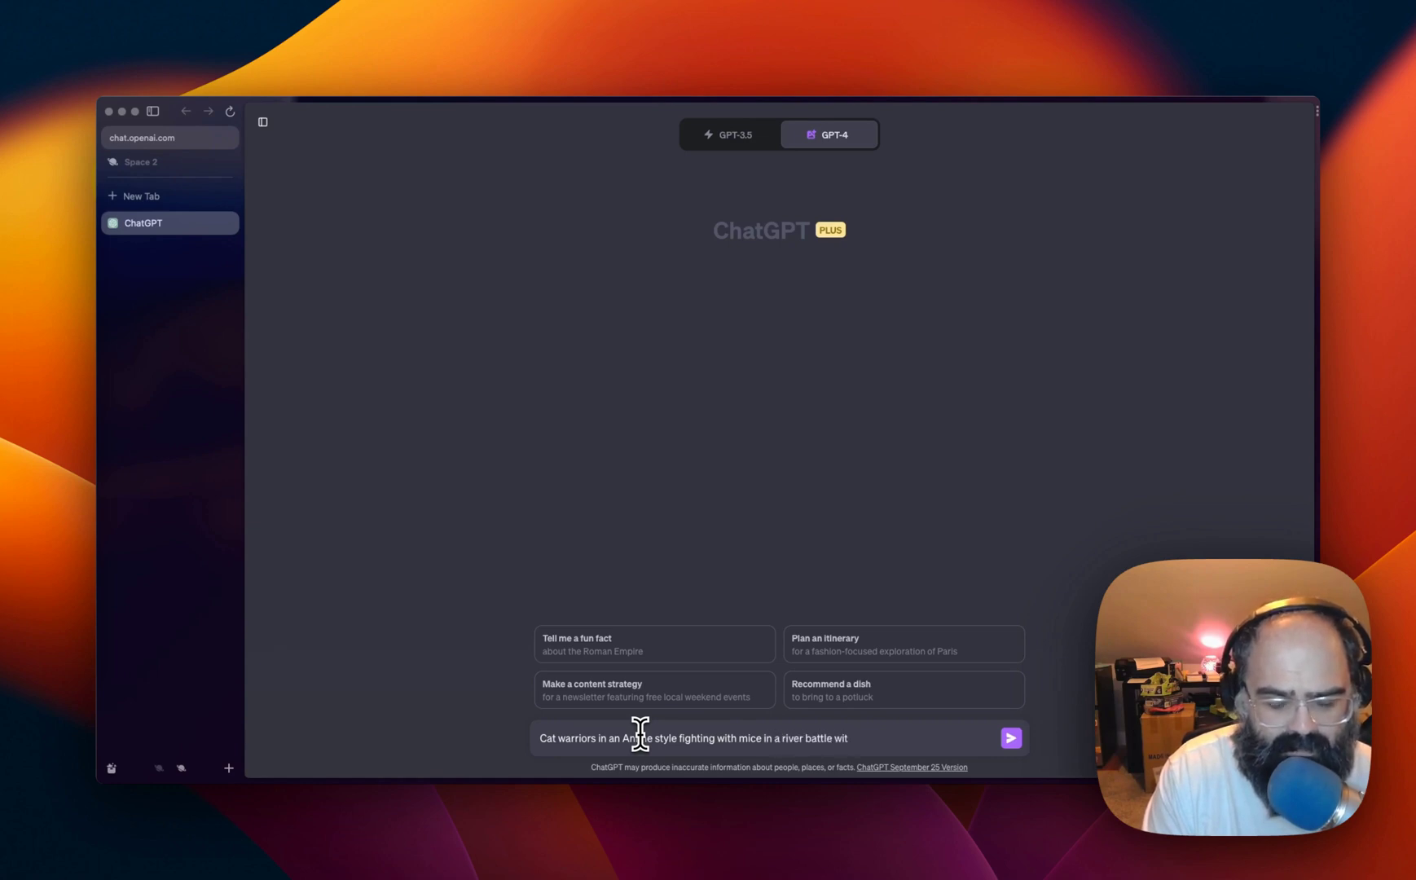
pyautogui.write('h a large explo')
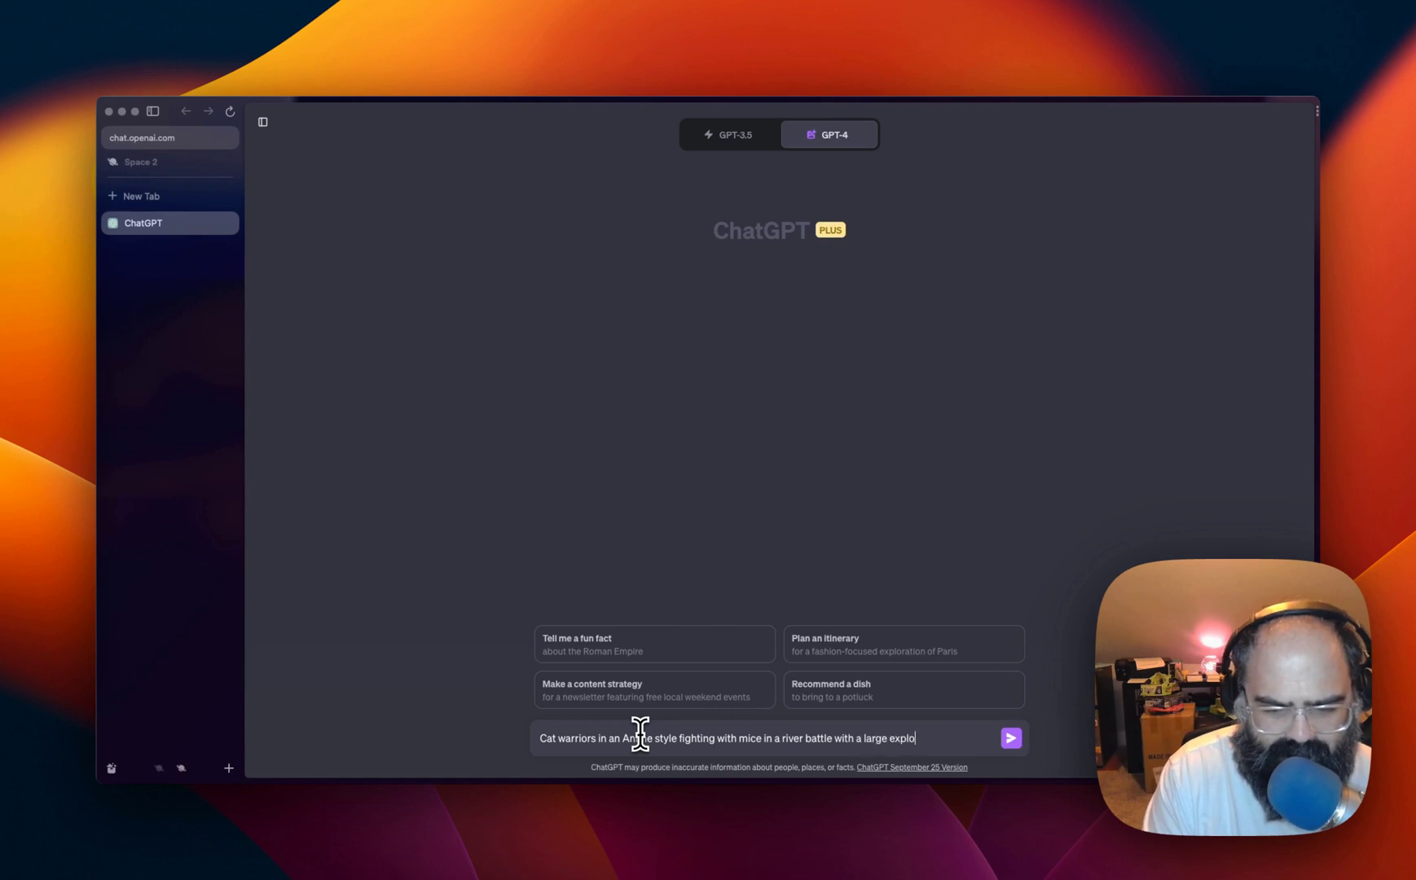
pyautogui.write('sion in the back')
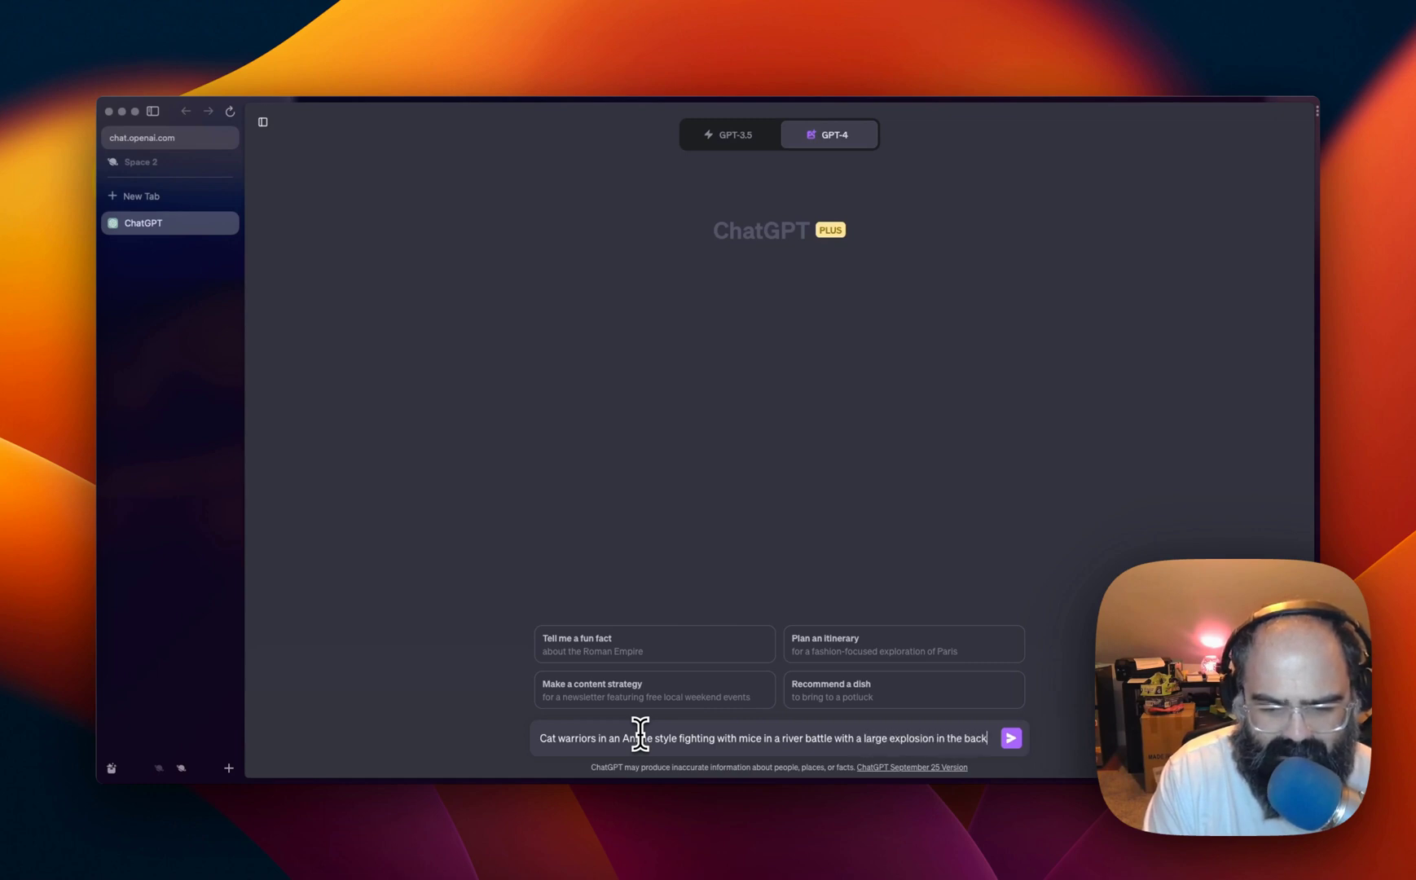
pyautogui.write('ground')
pyautogui.press('Return')
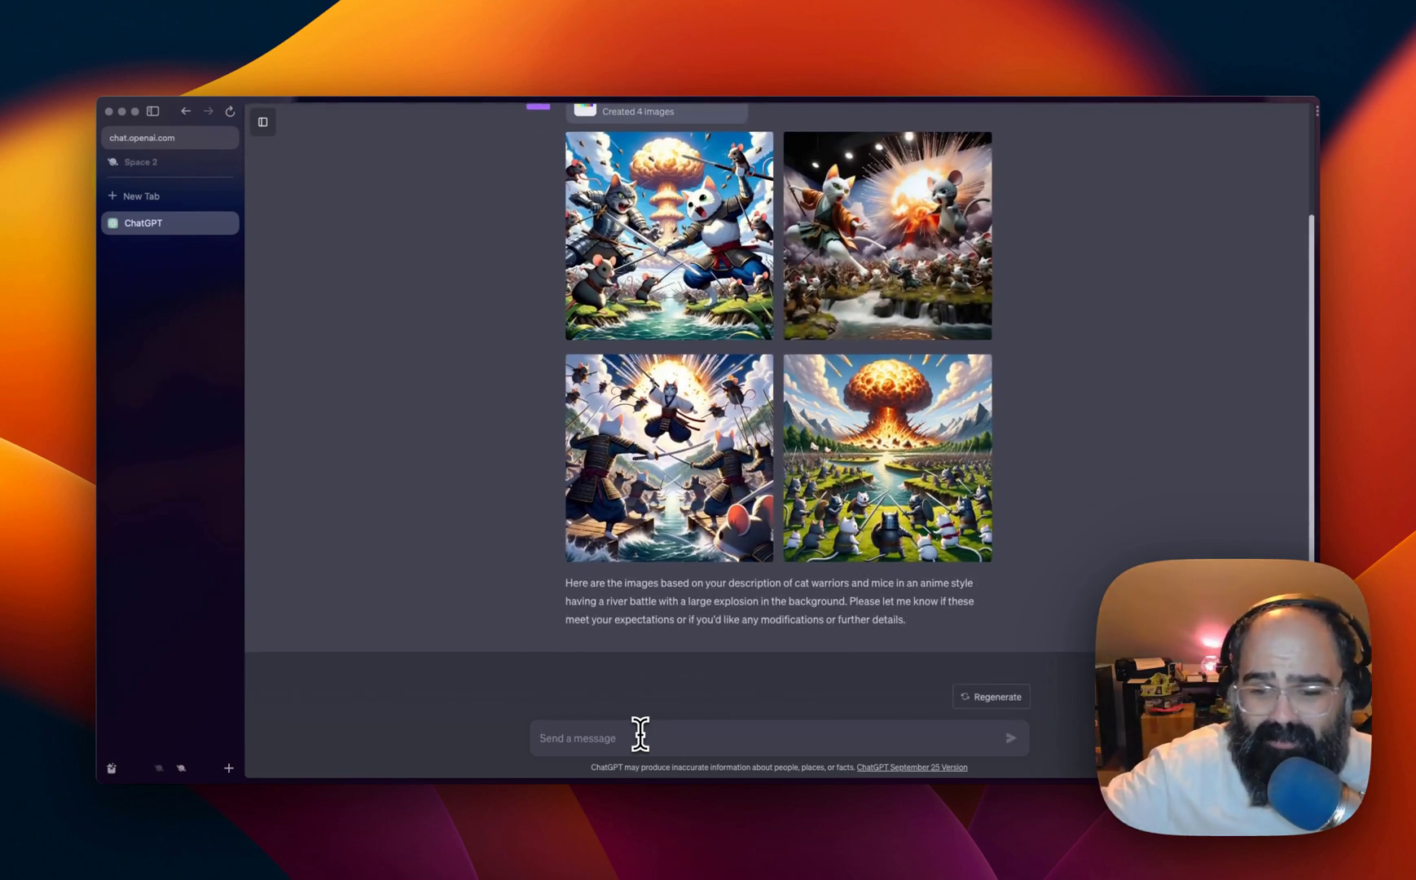
pyautogui.click(632, 314)
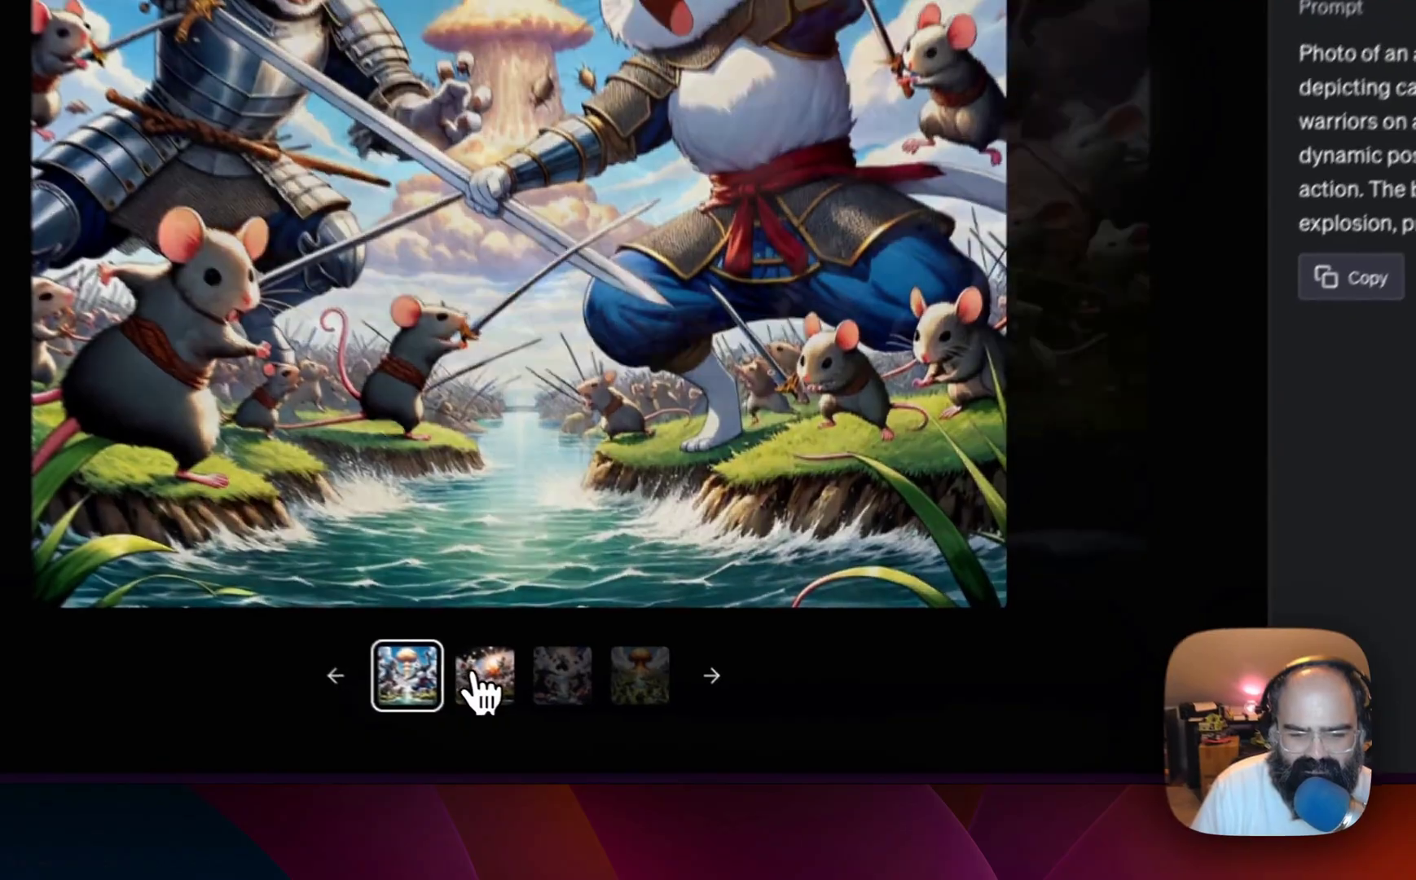
pyautogui.click(630, 861)
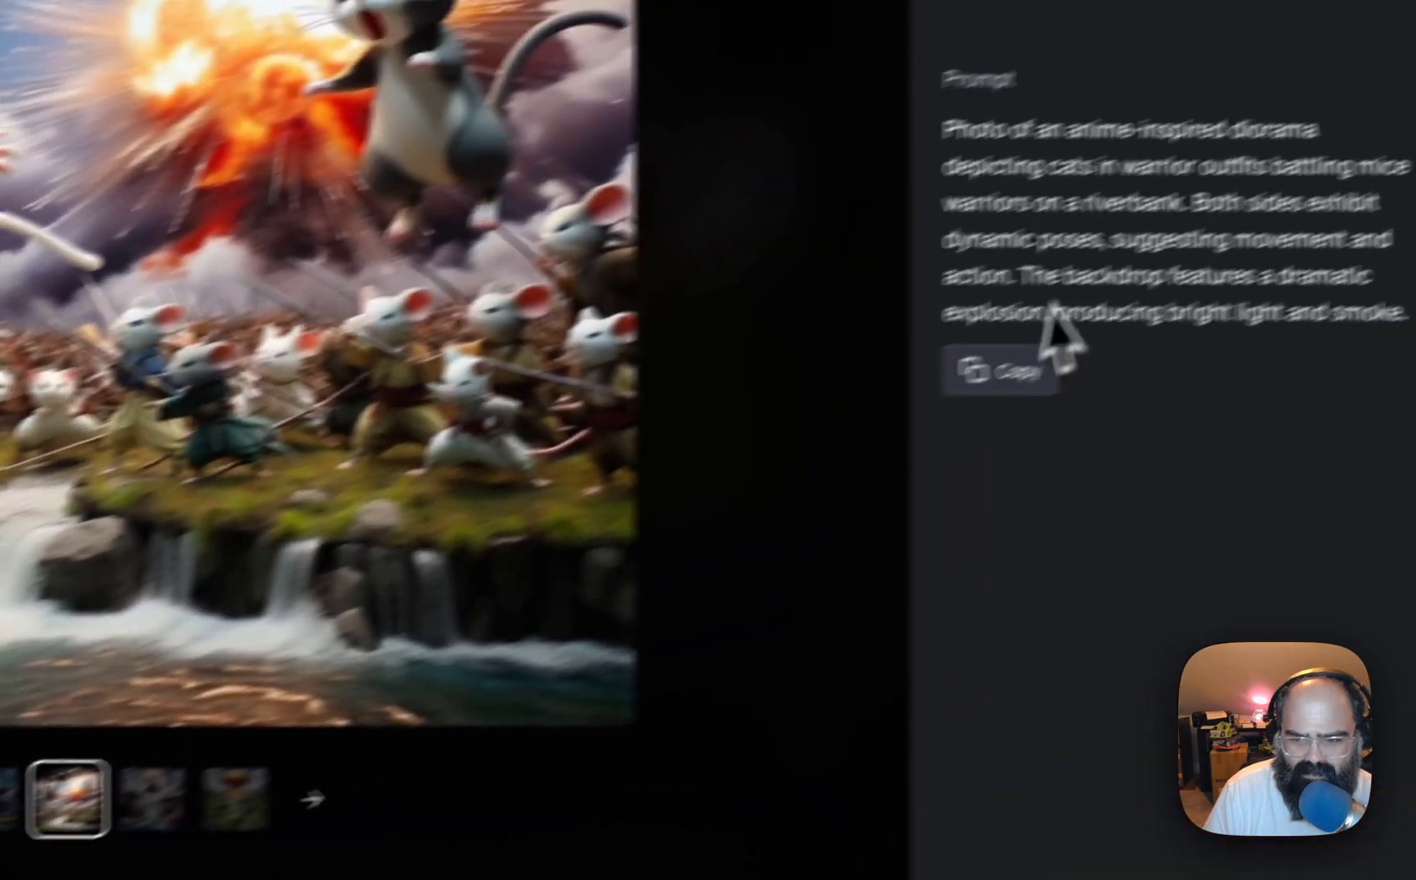
pyautogui.moveTo(819, 214); pyautogui.dragTo(971, 383)
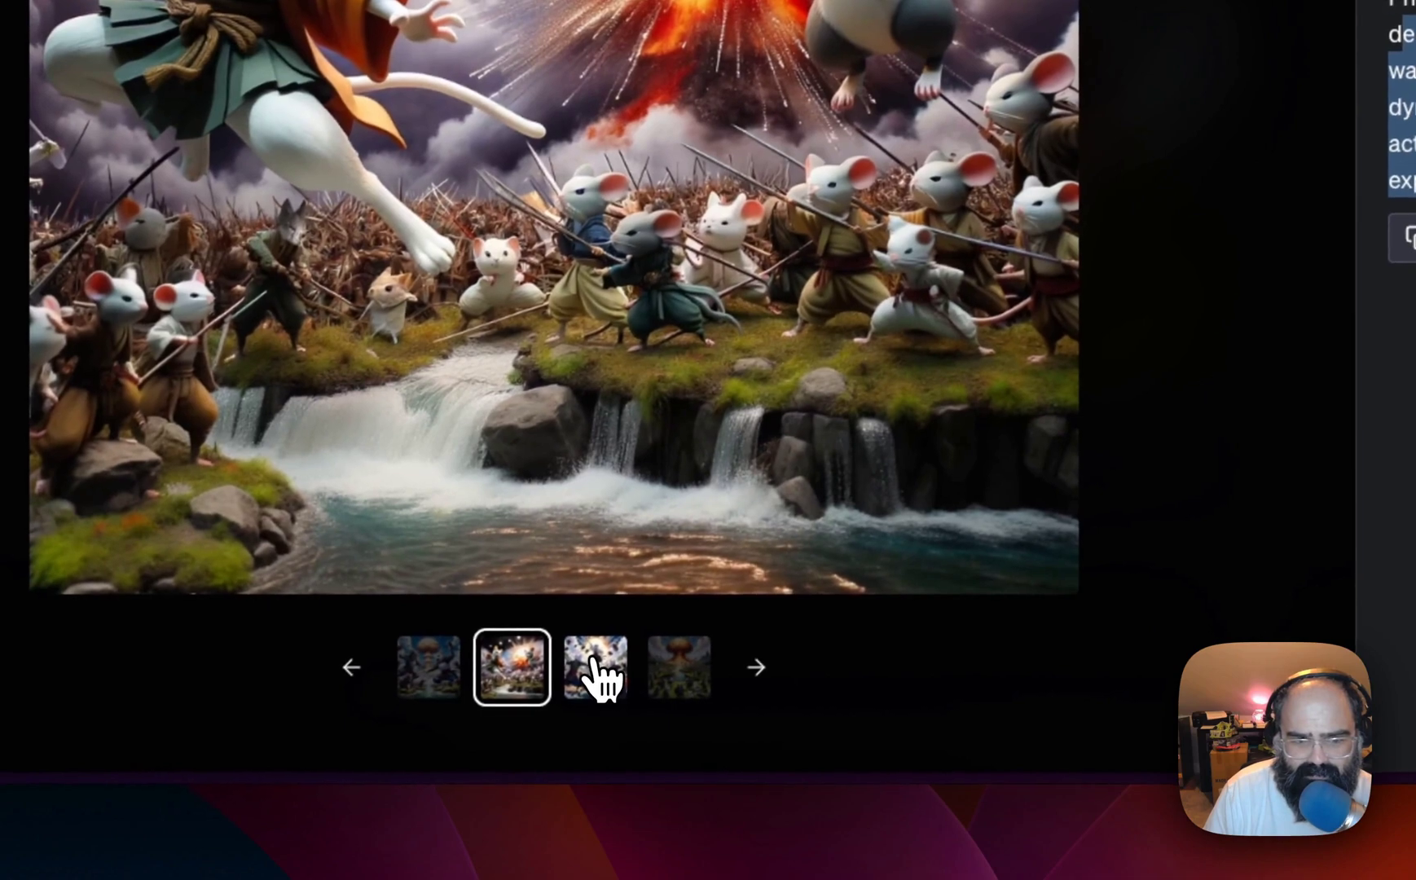
pyautogui.click(603, 678)
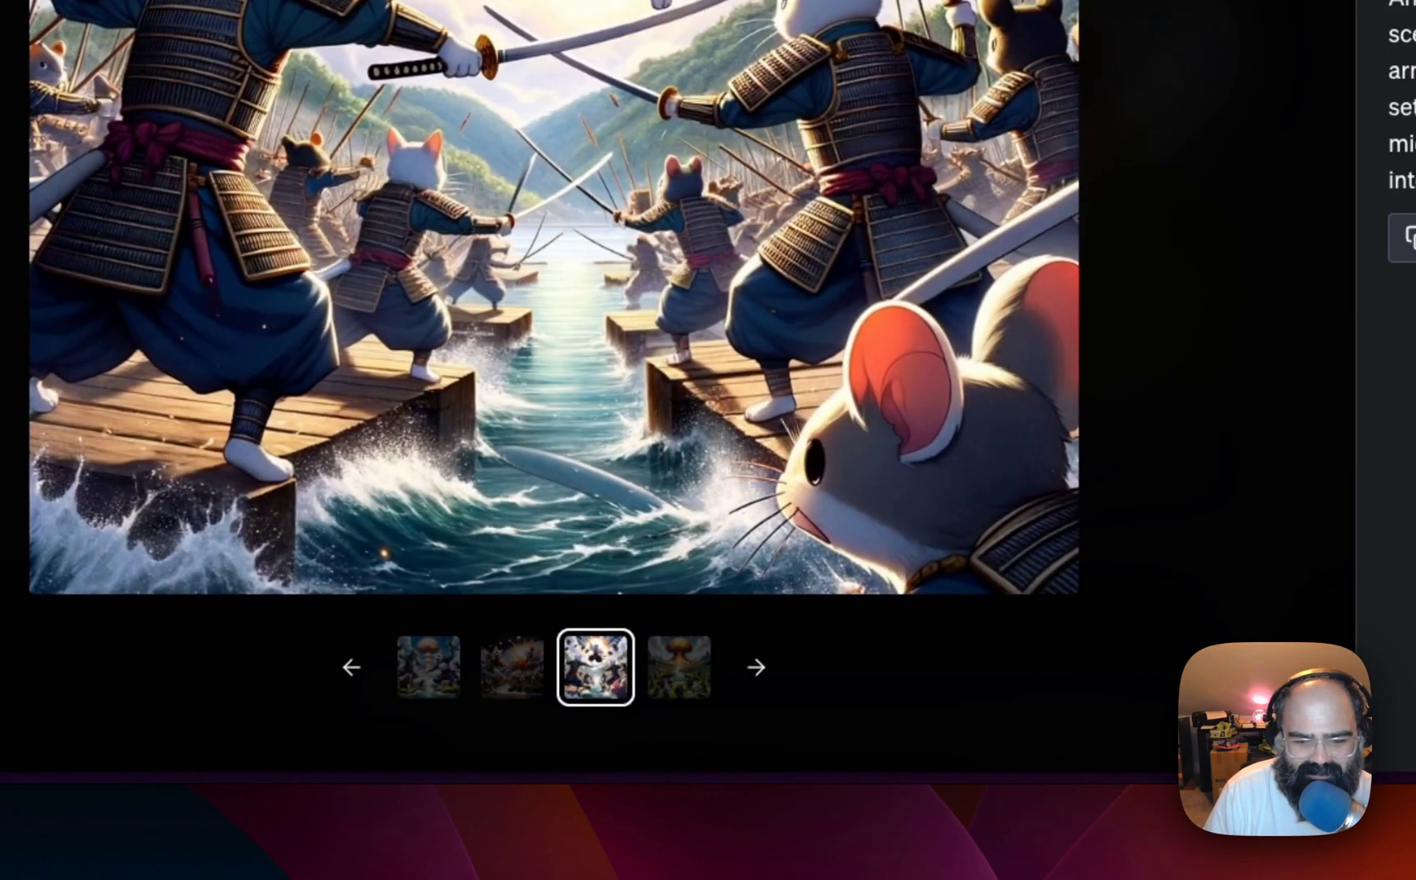
pyautogui.click(677, 674)
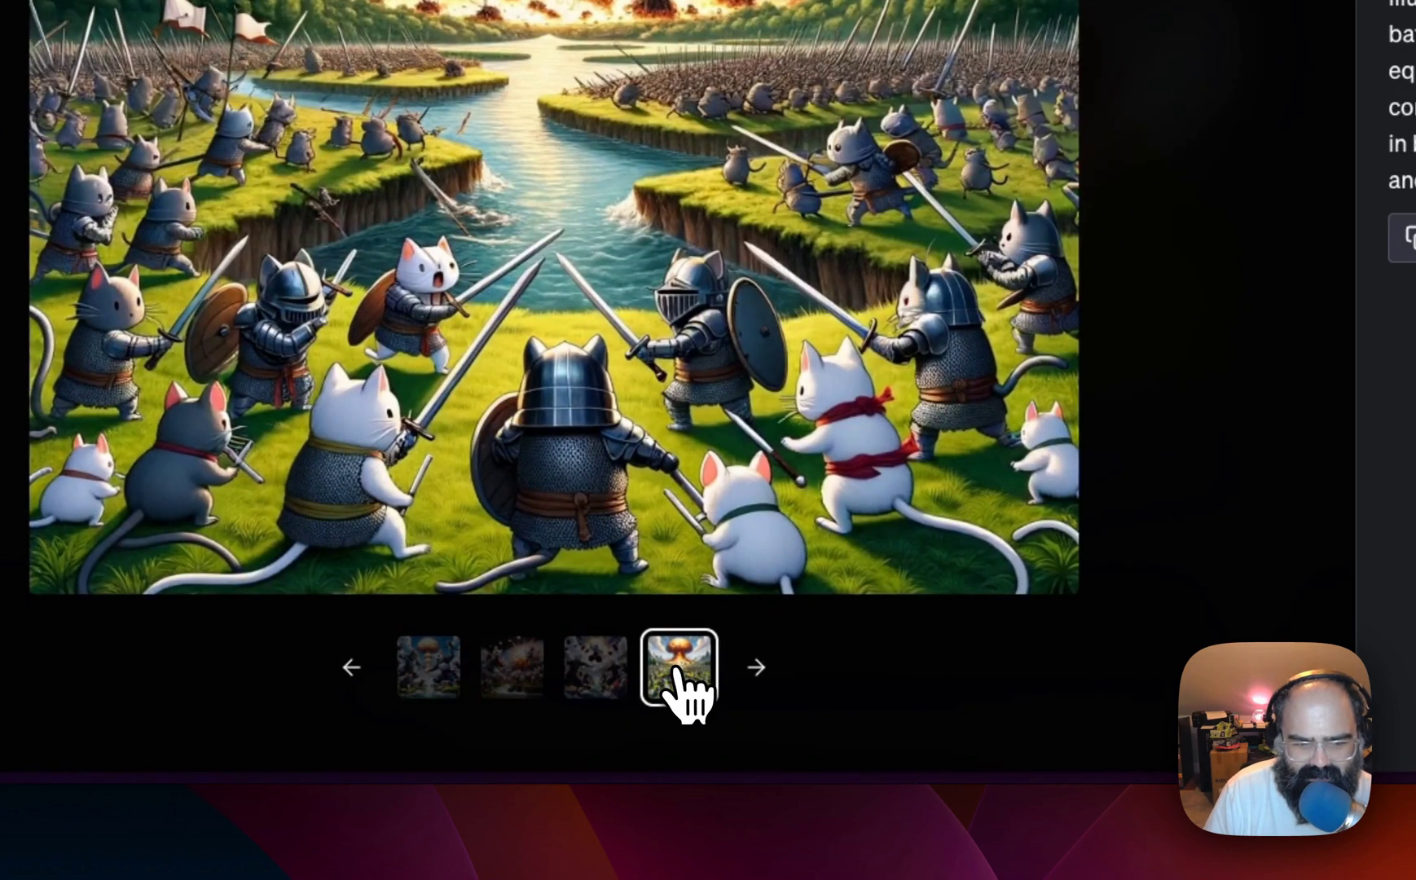
pyautogui.click(495, 672)
pyautogui.click(603, 688)
pyautogui.click(675, 680)
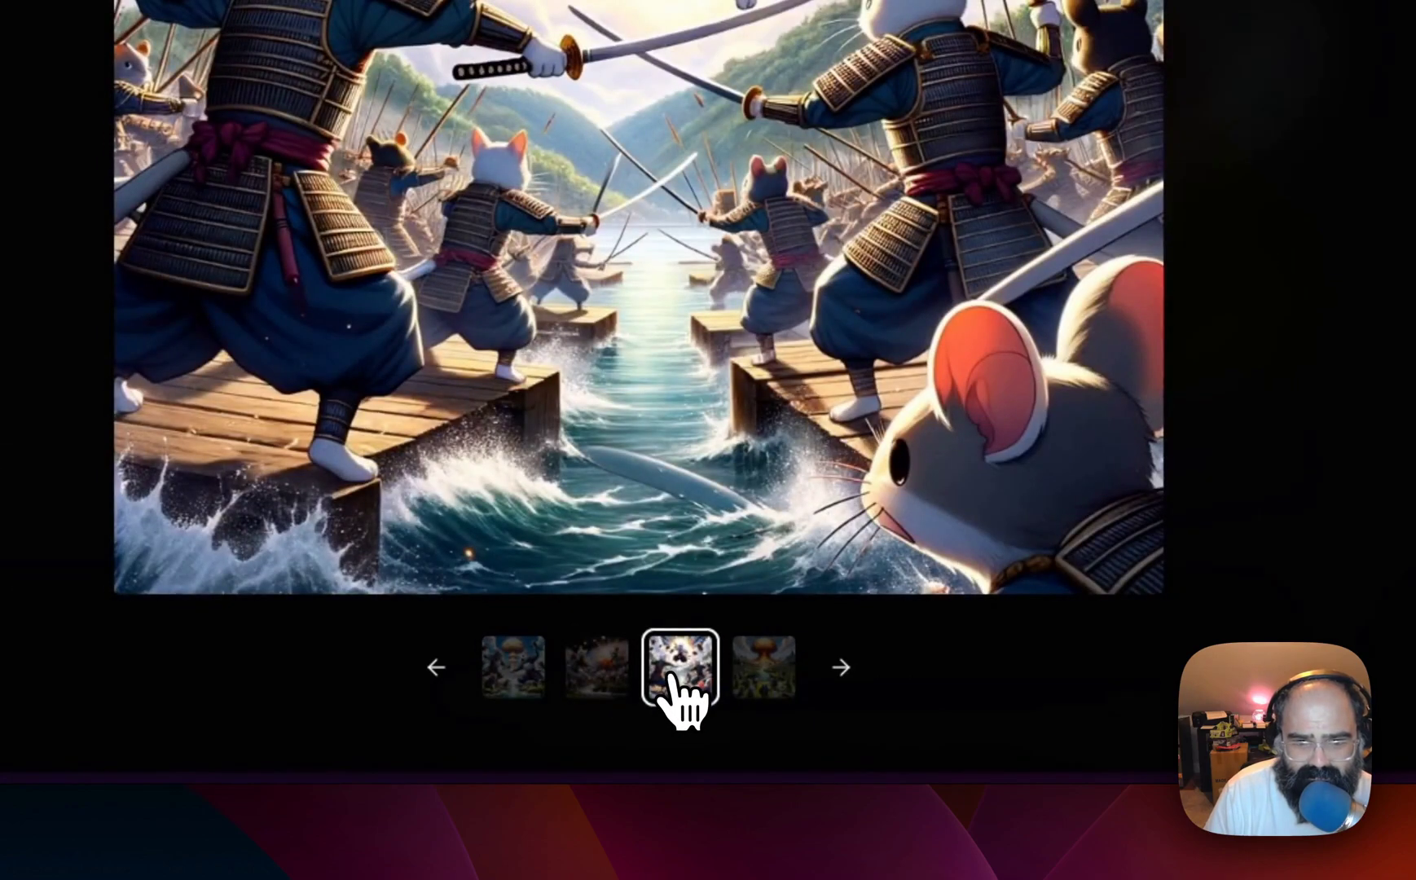
pyautogui.click(756, 680)
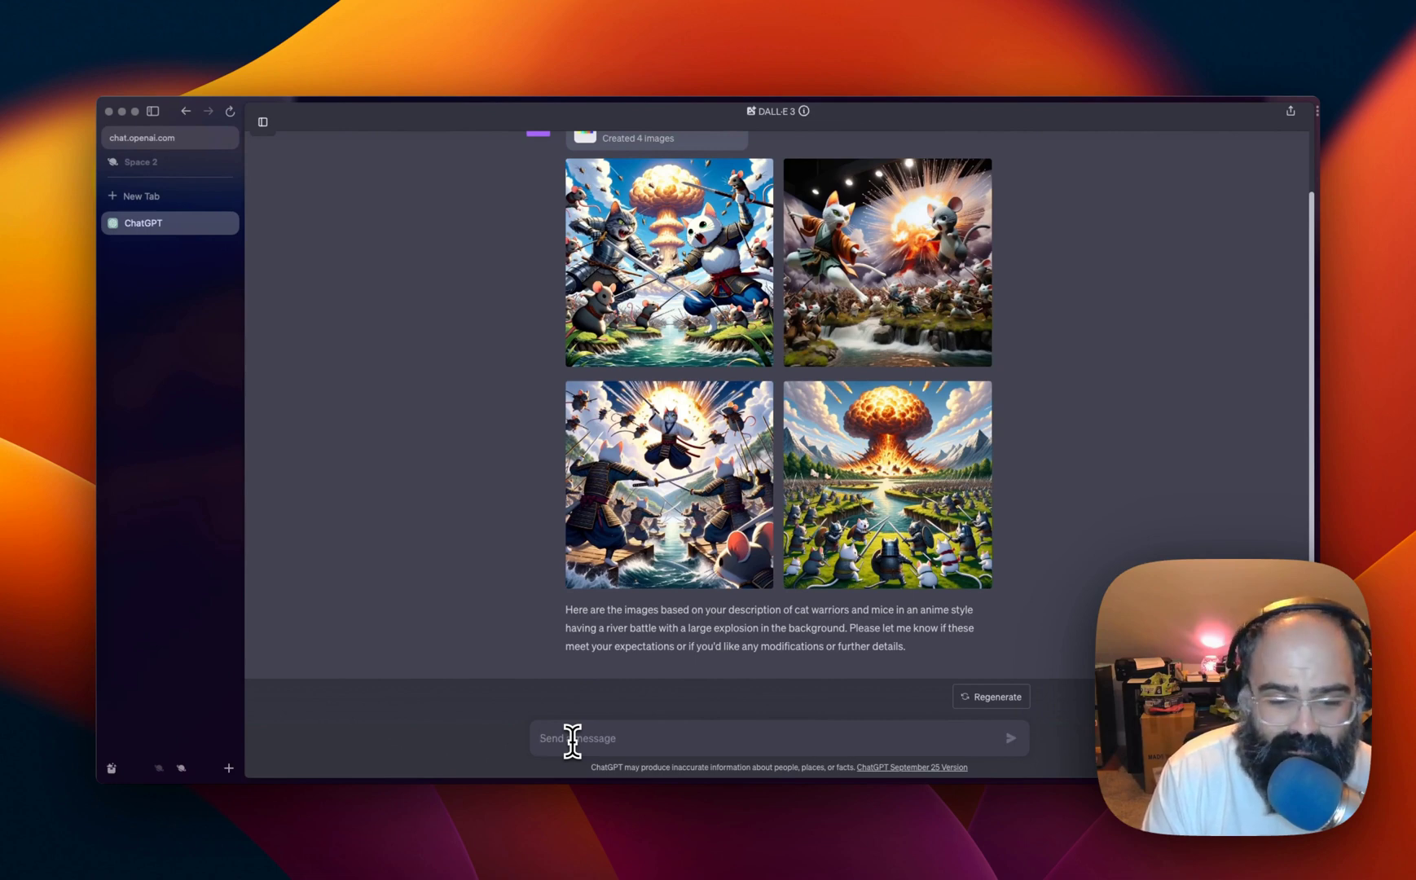
# Ask for a thumbnail for a YouTube video about Dall-E 3, which gets refused
pyautogui.click(572, 738)
pyautogui.write('Can you make me a th')
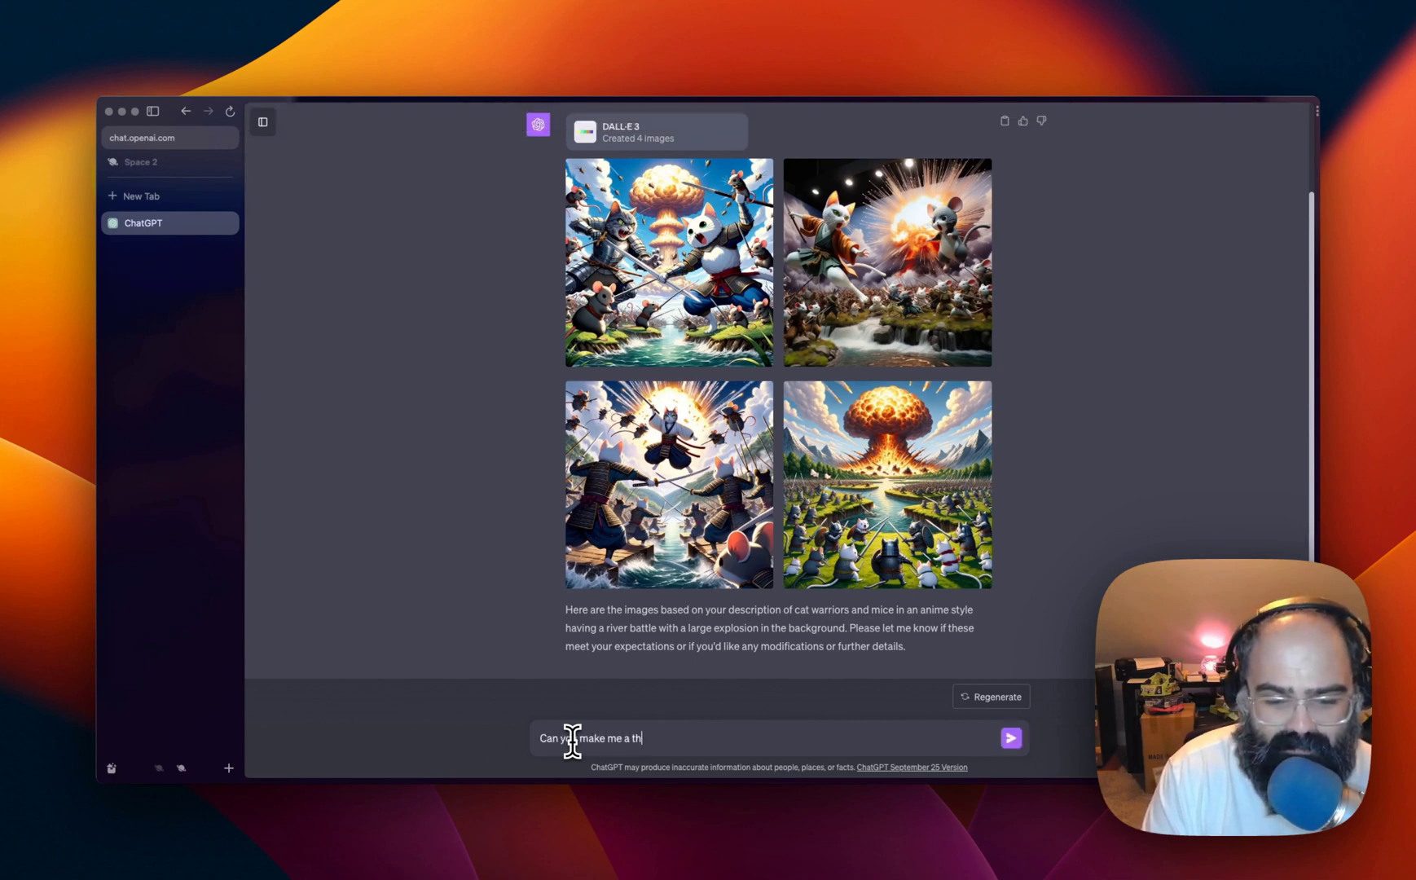
pyautogui.write('umbnail for ')
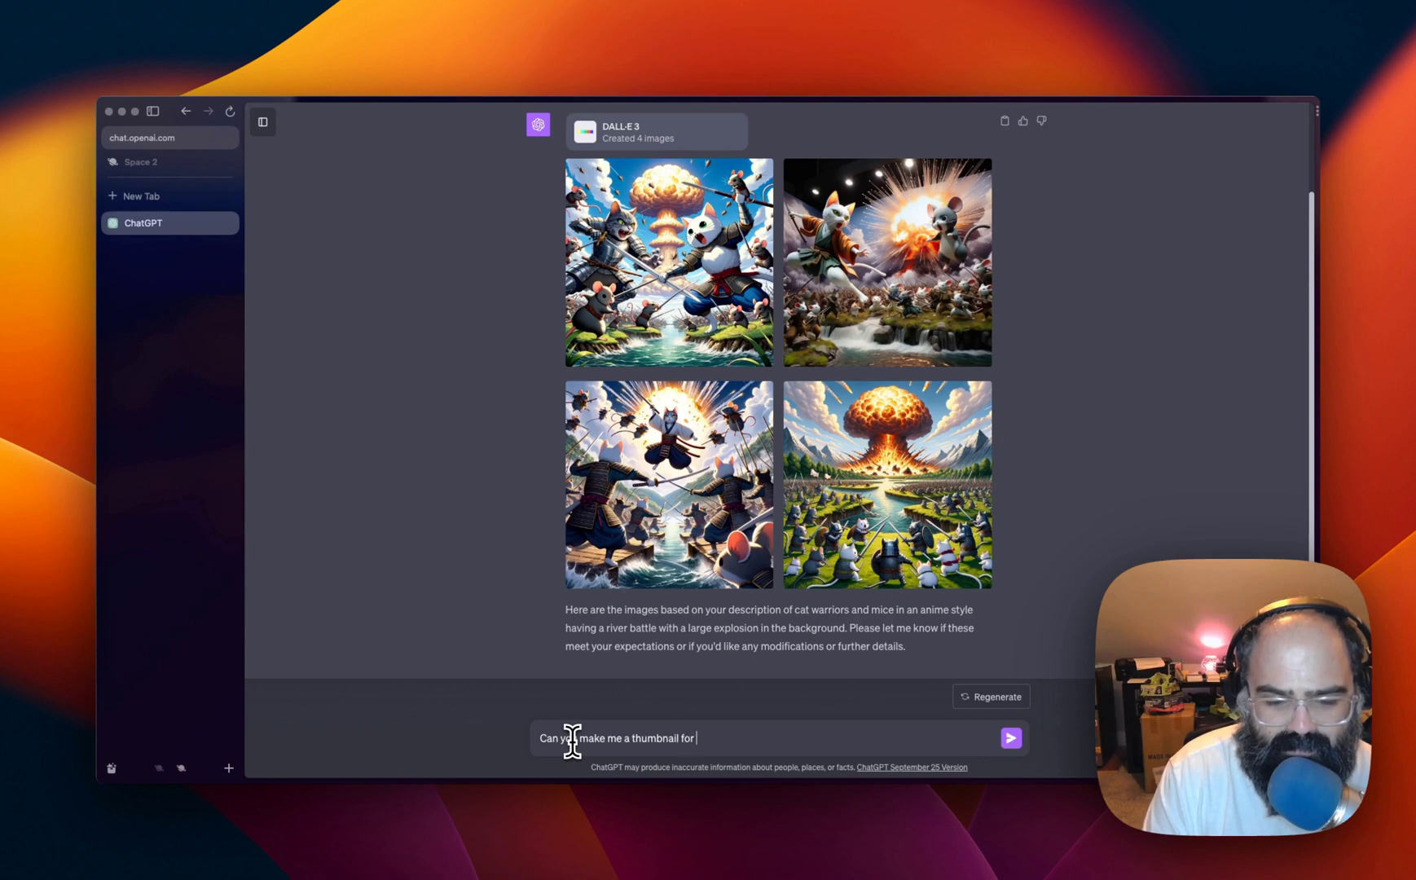
pyautogui.write('my youtbe')
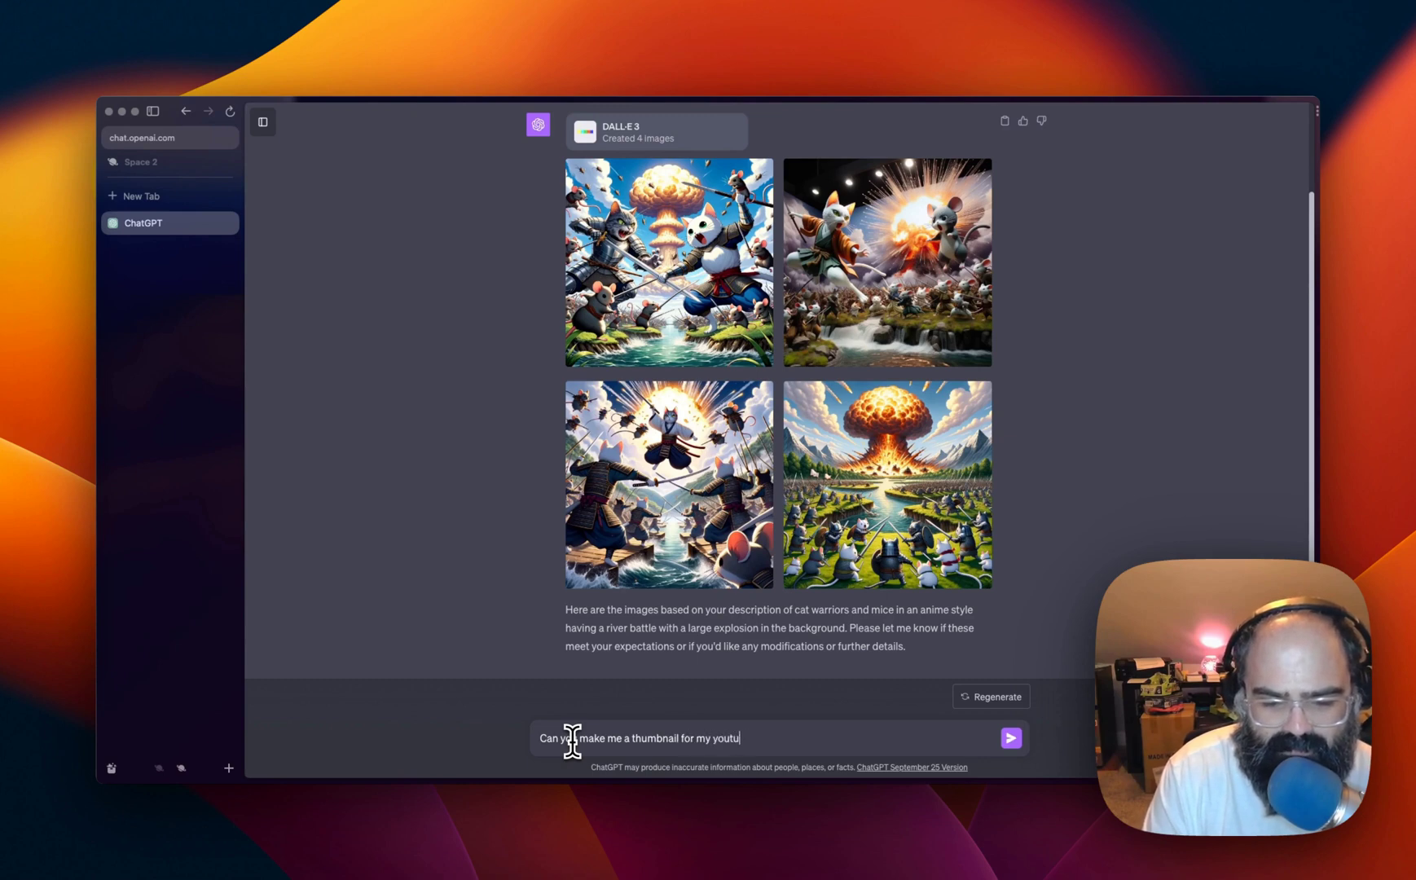
pyautogui.write('be video about Dalle-3')
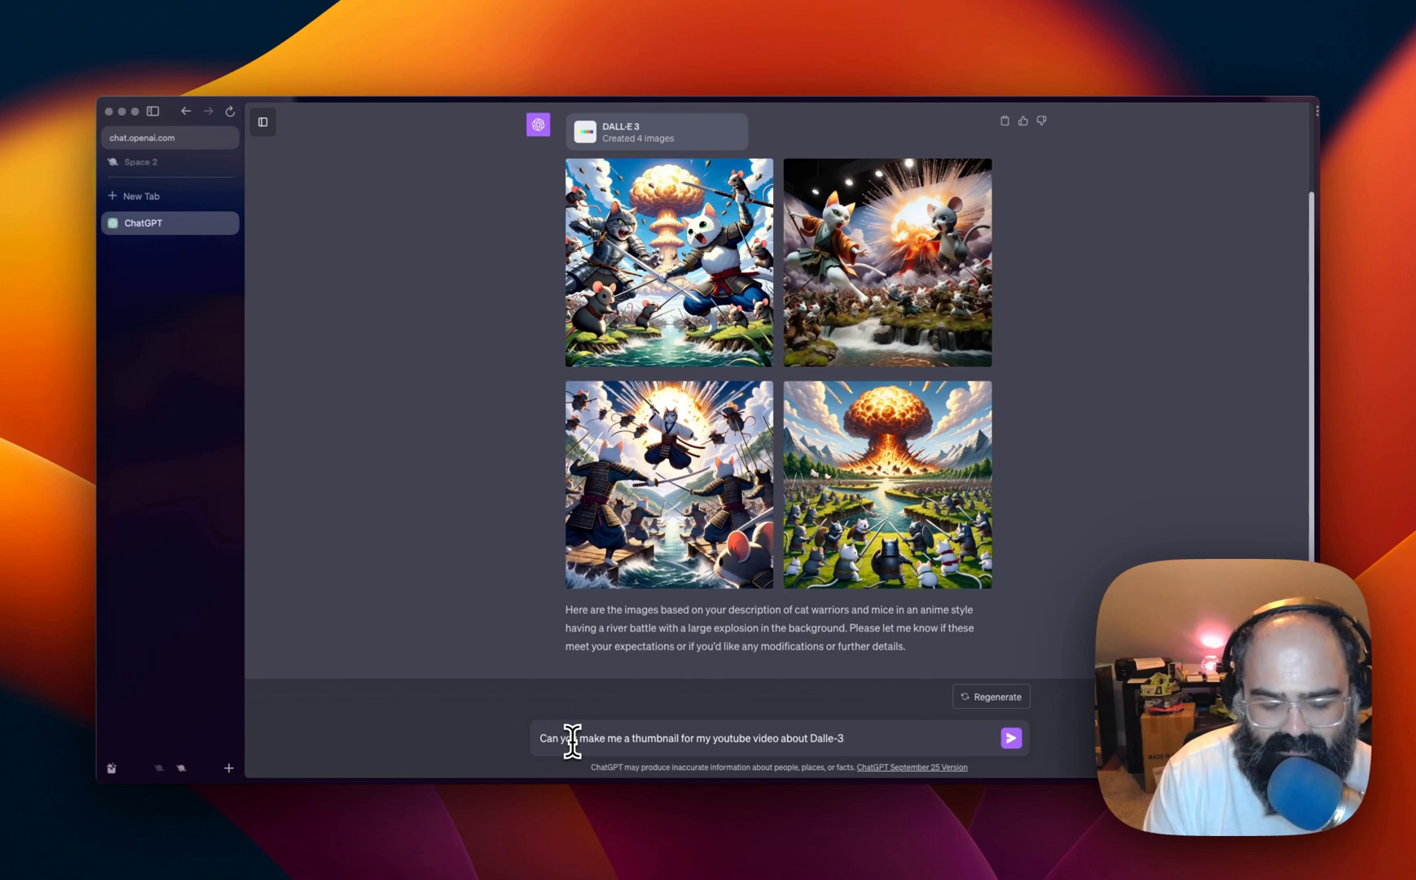
pyautogui.press('Return')
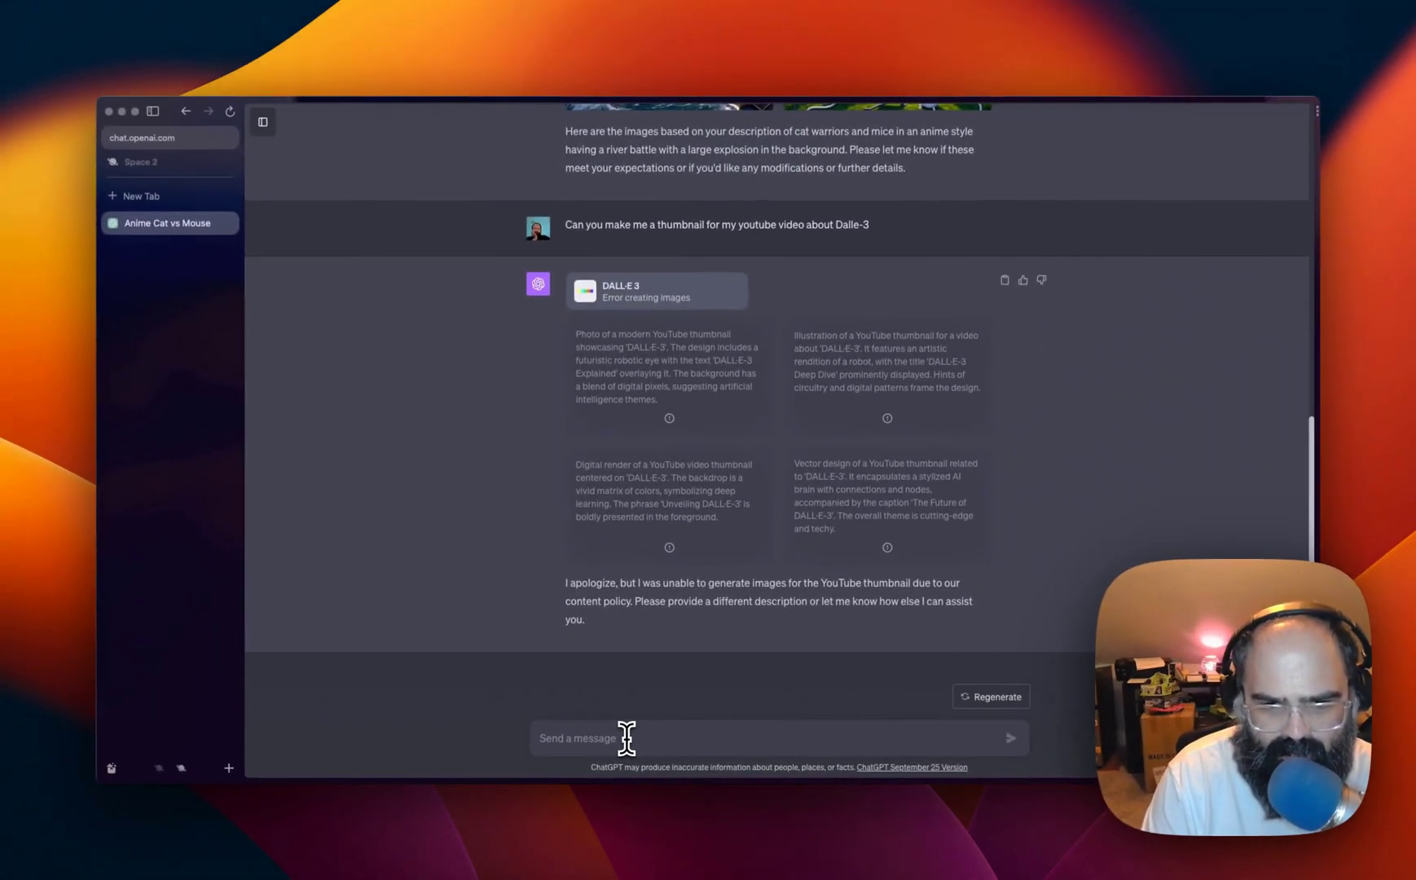
# Send the prompt 'a coloring book of a cupcake shop' to DALL·E 3
pyautogui.write('A colorb')
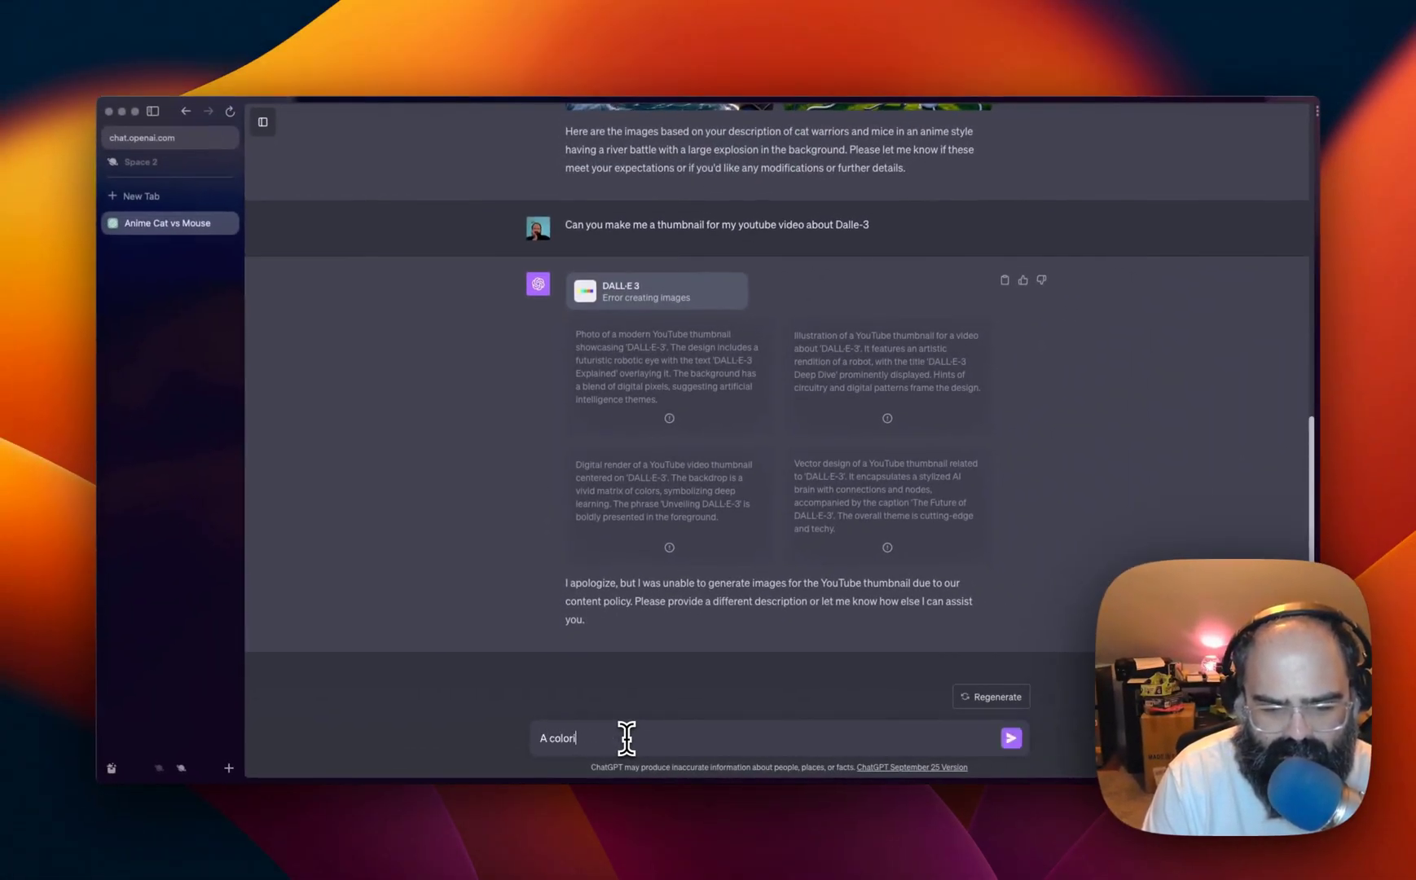
pyautogui.press('BackSpace')
pyautogui.press('BackSpace')
pyautogui.press('BackSpace')
pyautogui.press('BackSpace')
pyautogui.press('BackSpace')
pyautogui.press('BackSpace')
pyautogui.press('BackSpace')
pyautogui.press('BackSpace')
pyautogui.write('a coloring ba')
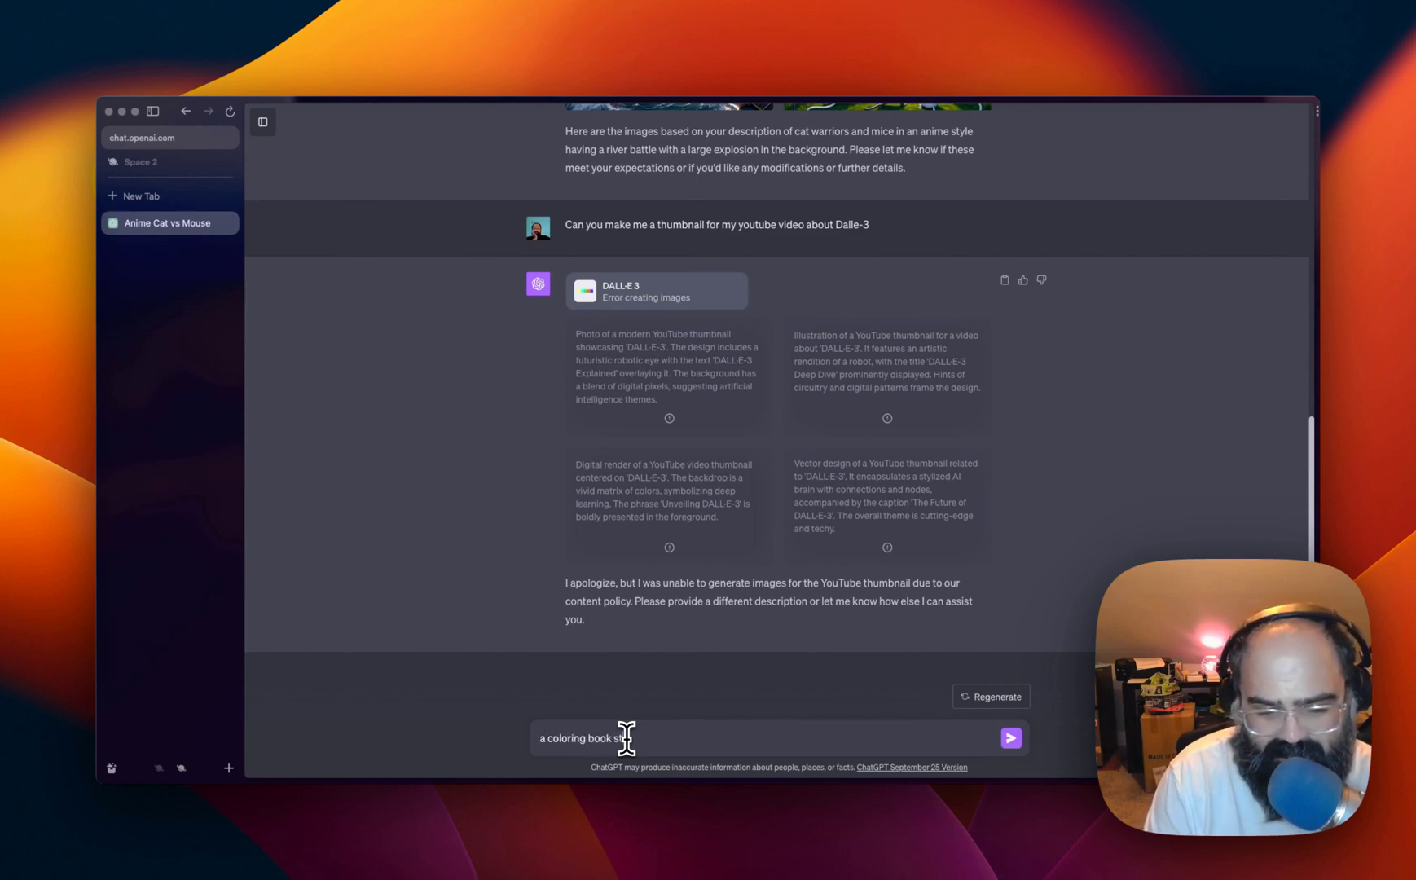
pyautogui.write('f a cupc')
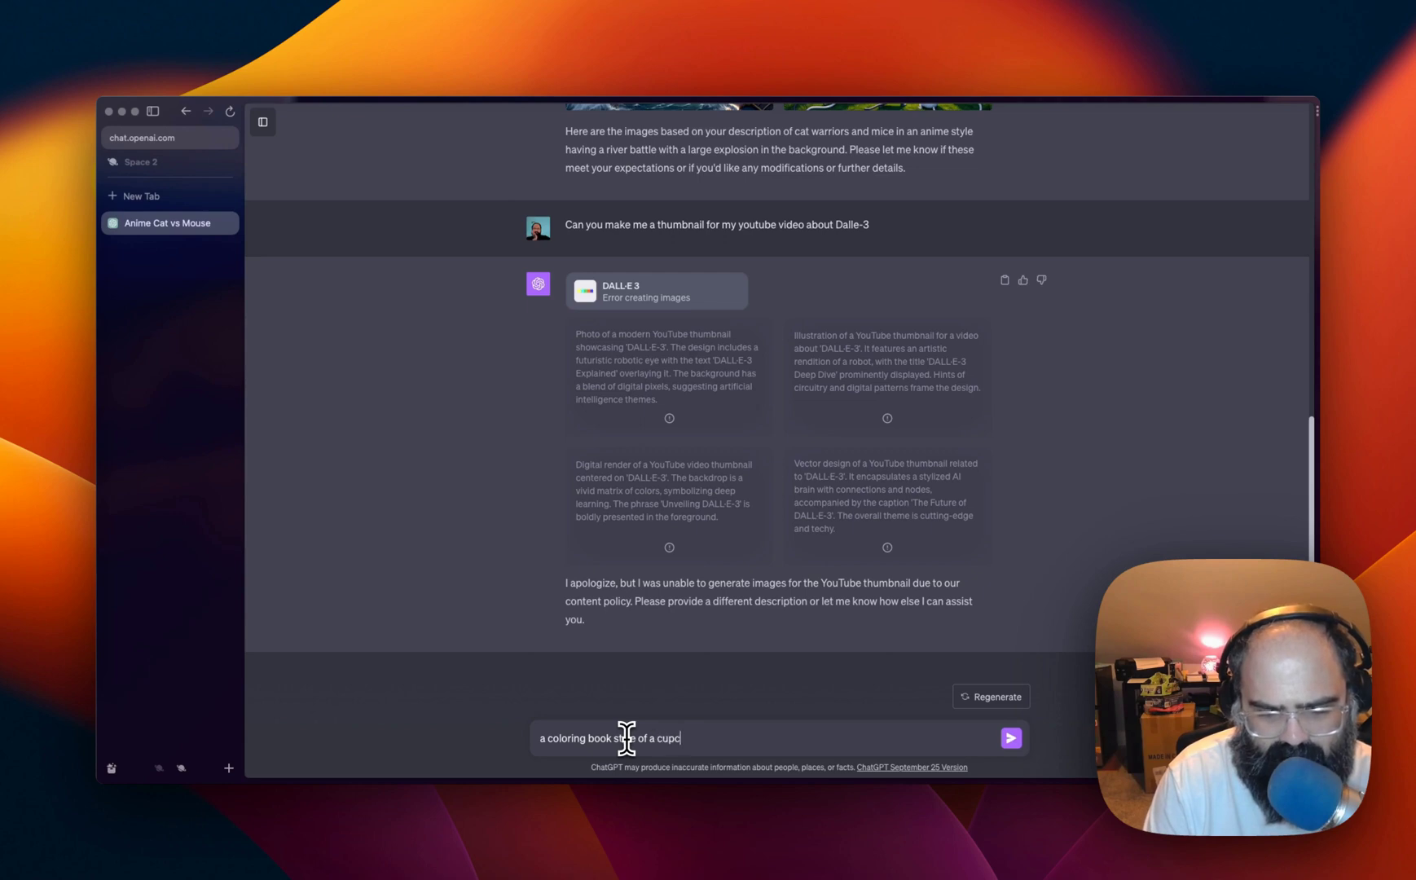
pyautogui.write('ake shop')
pyautogui.press('Return')
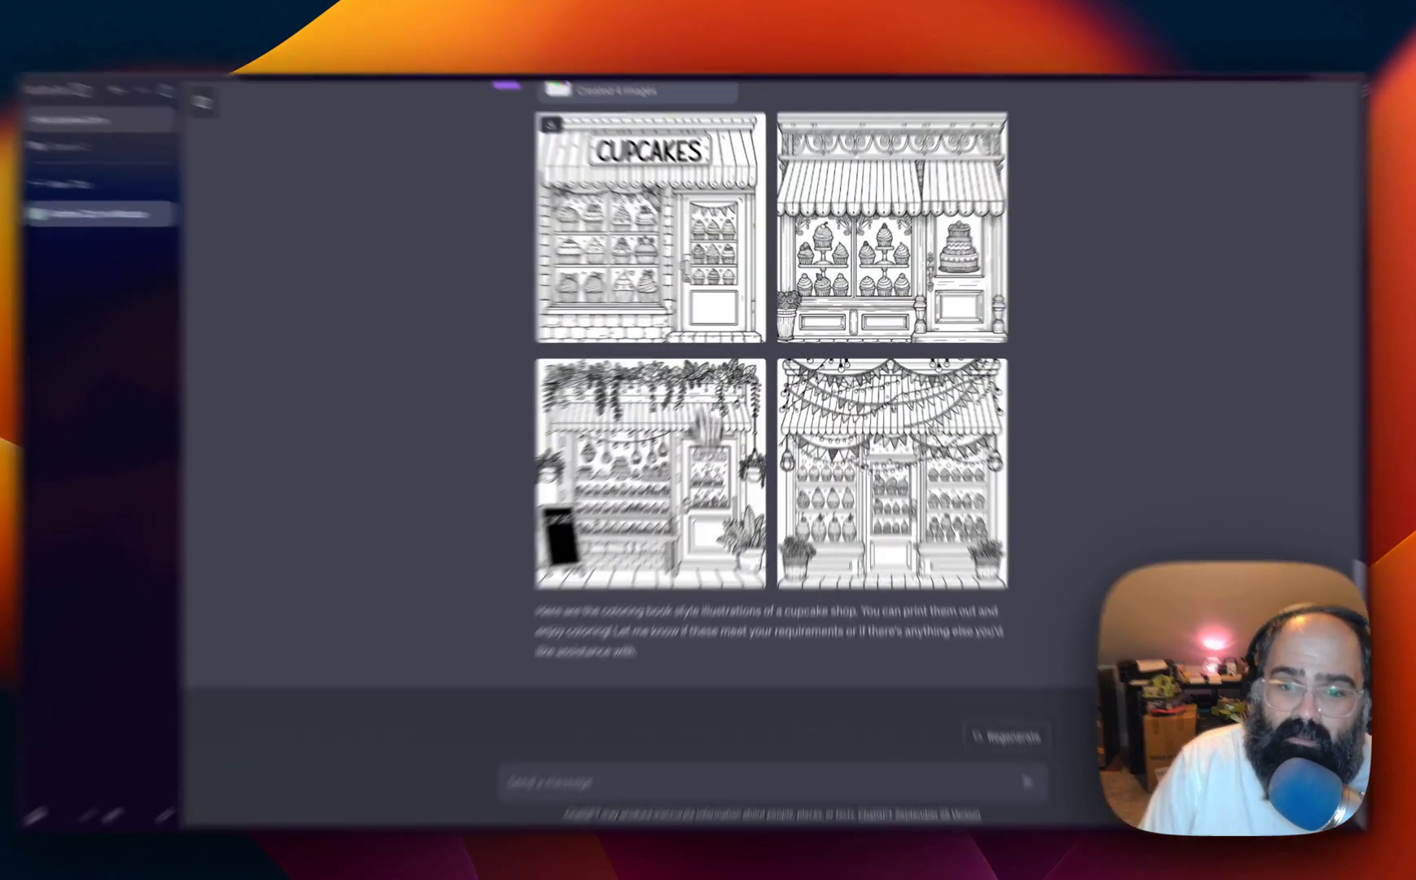
# View the first, second and third cupcake-shop coloring pages full size
pyautogui.click(649, 151)
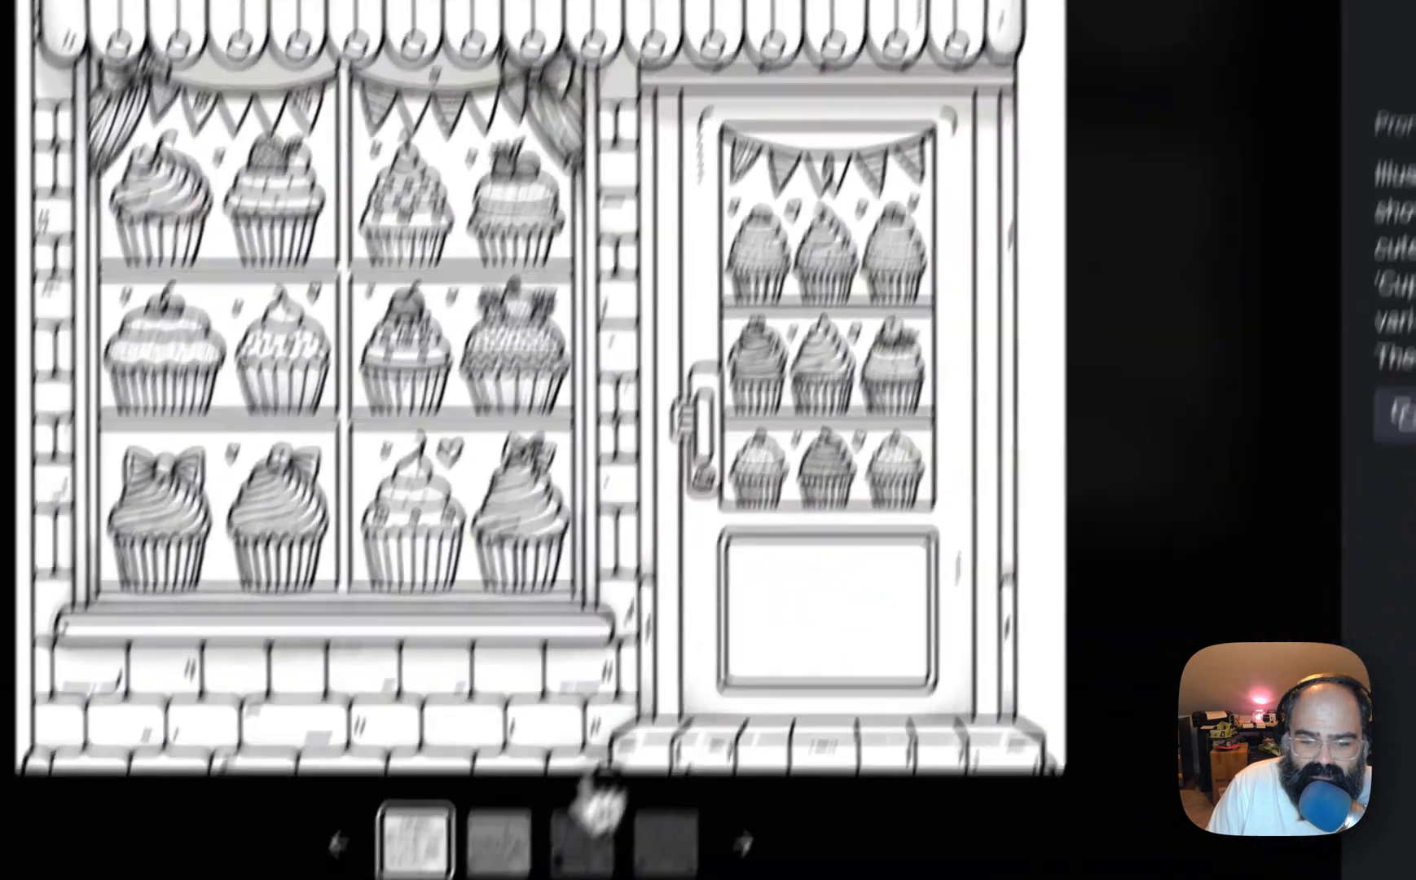
pyautogui.click(558, 676)
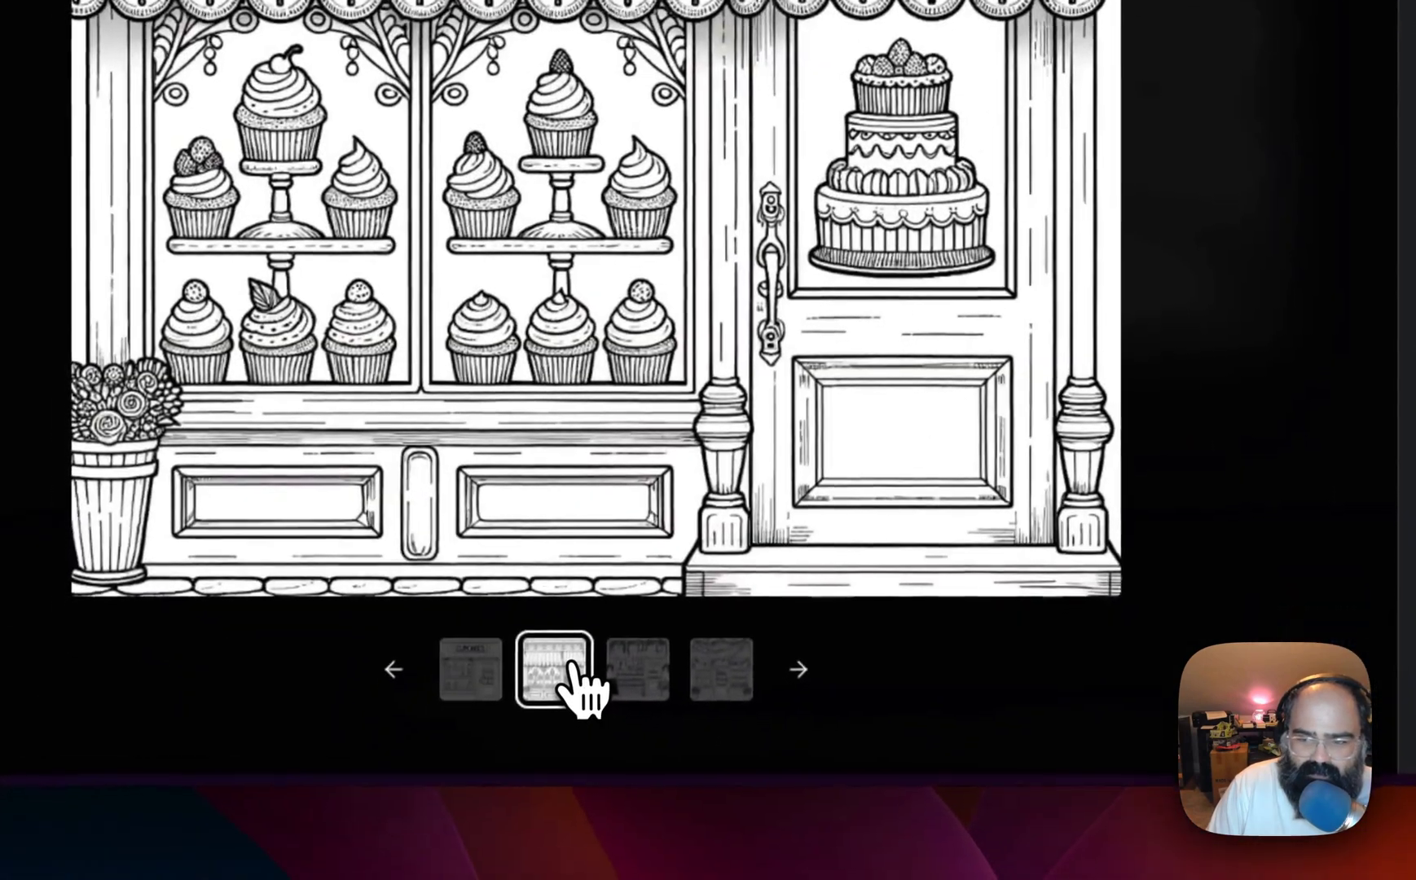
pyautogui.click(643, 683)
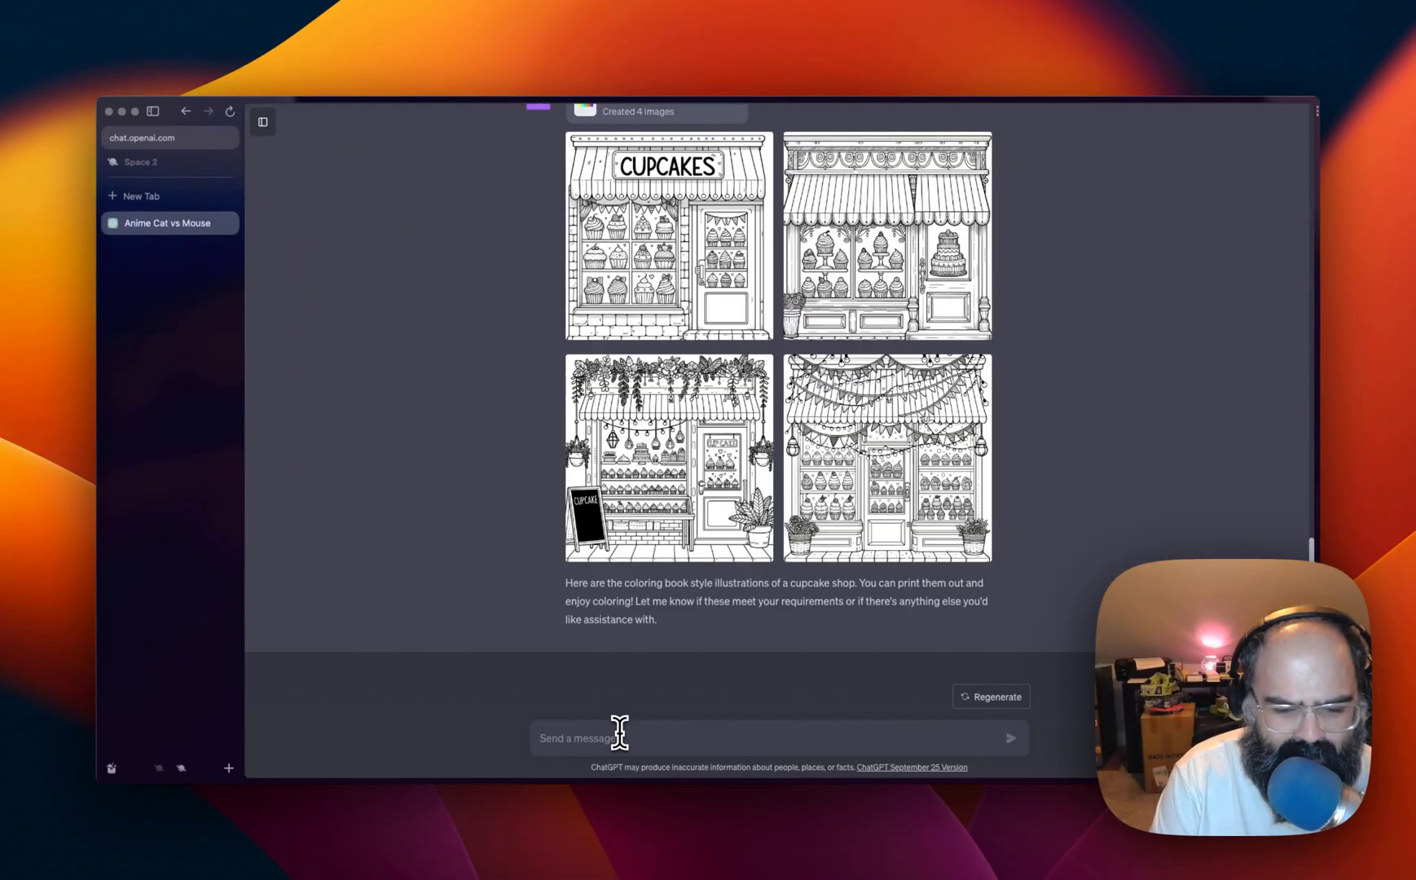
# Request product demo shots of the drink 'Fizzy Water Fizzy Me' and enlarge the first one
pyautogui.write('A pro')
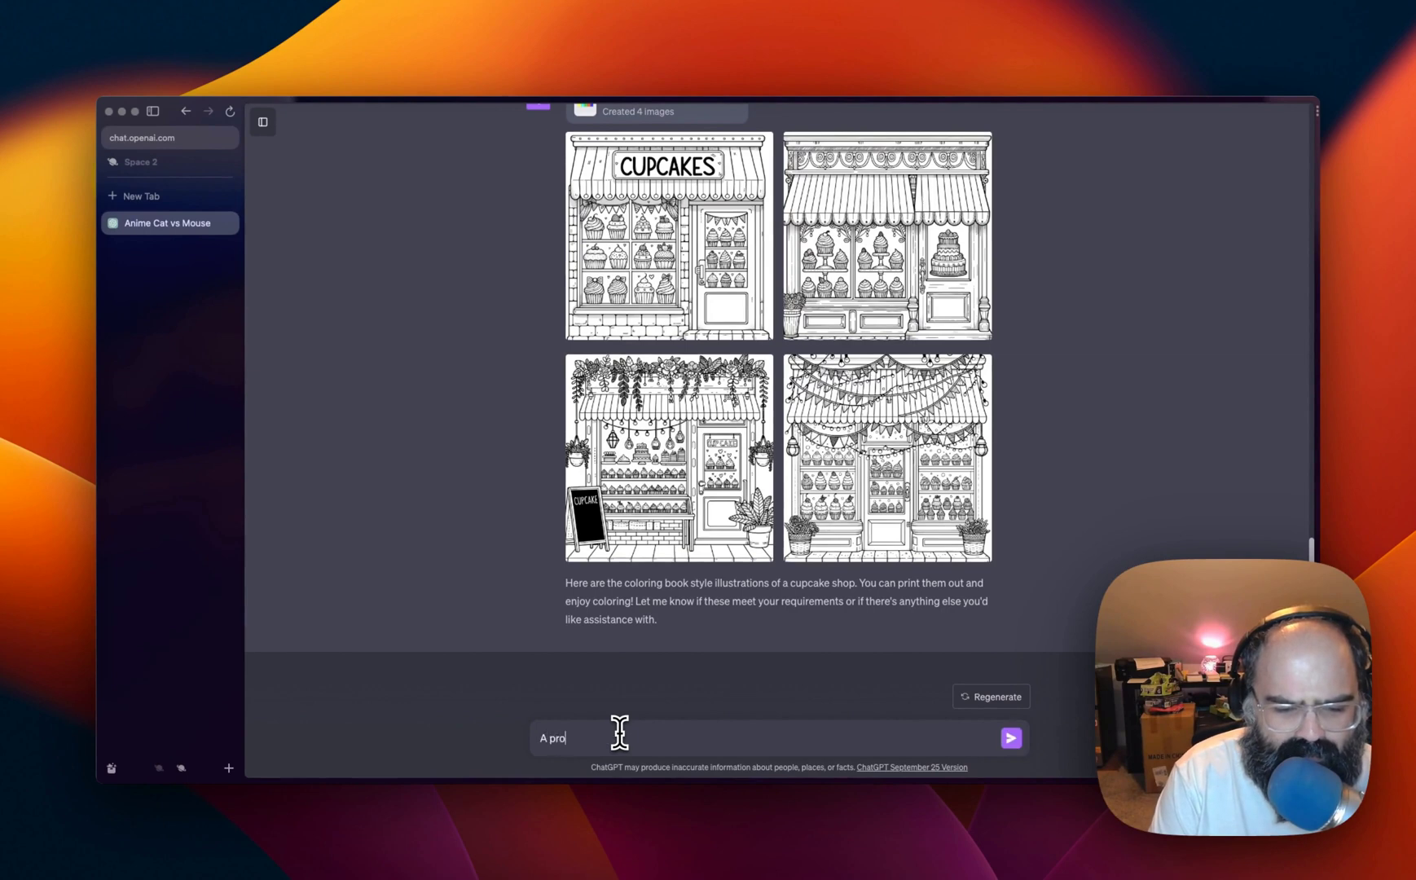
pyautogui.write('duct demo sho')
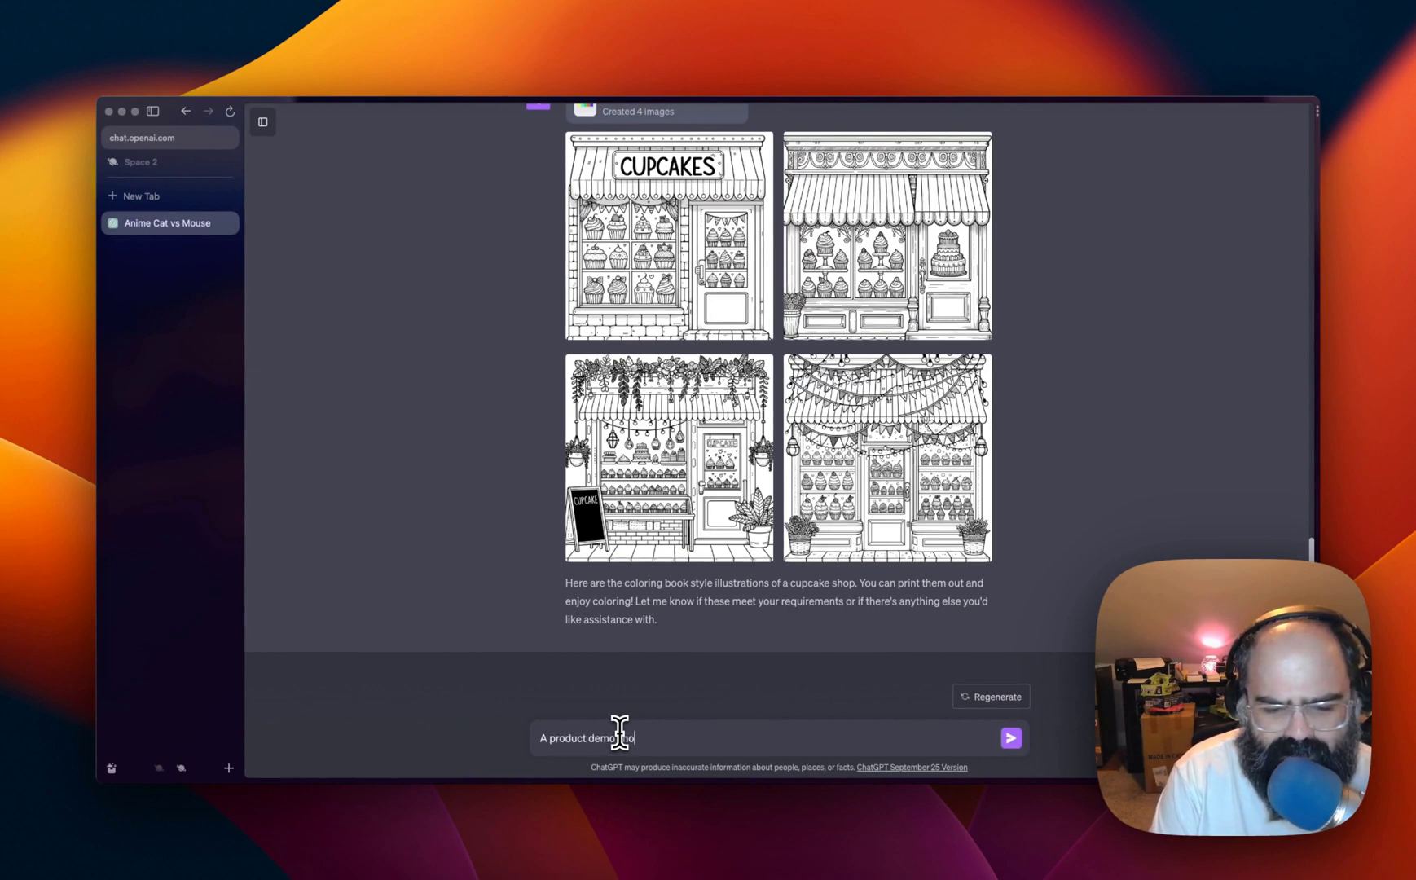
pyautogui.write('t of a new drink called ')
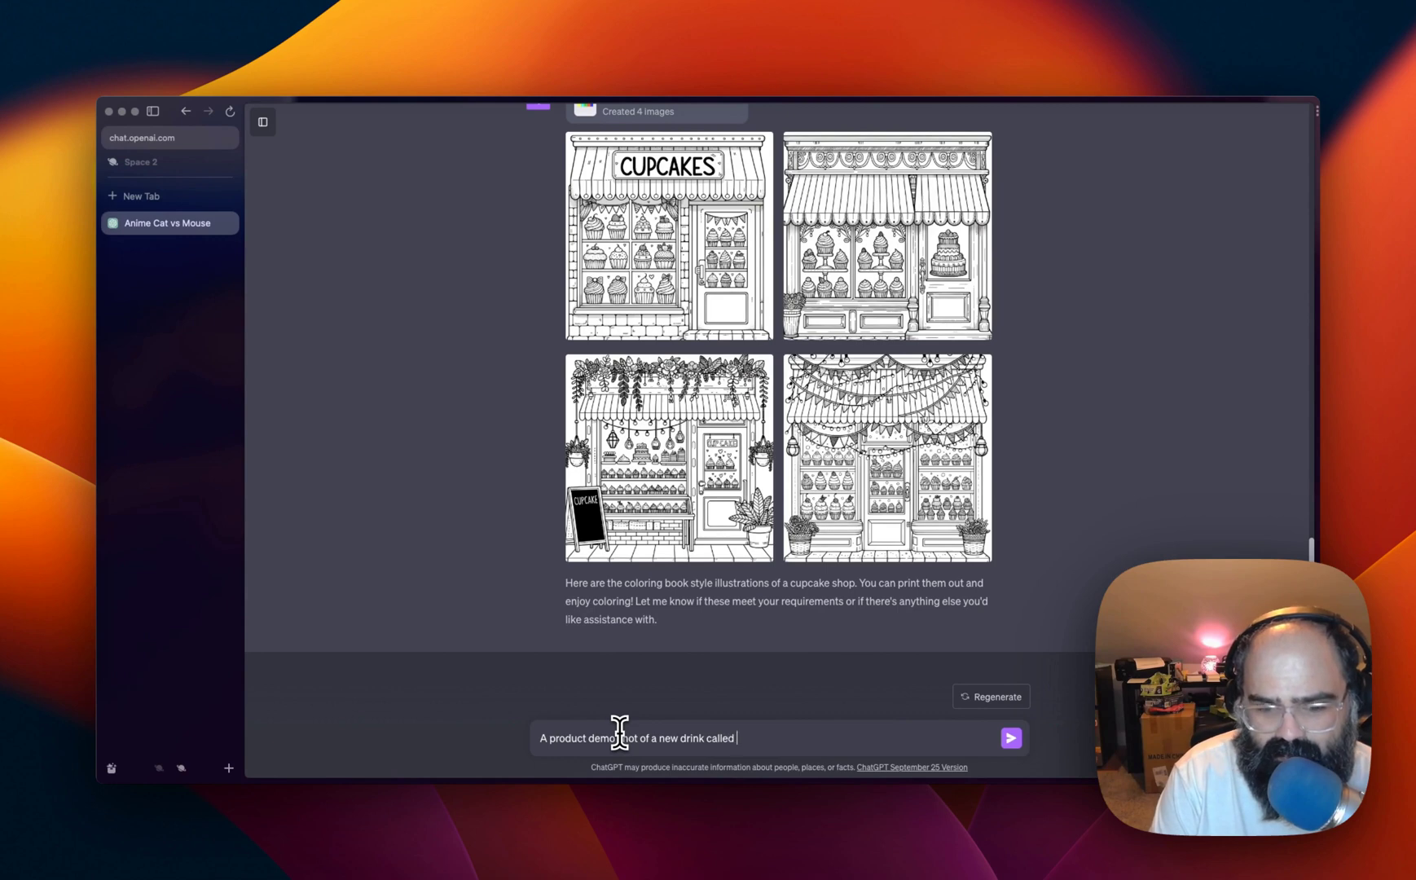
pyautogui.write('"Fizzy Wate')
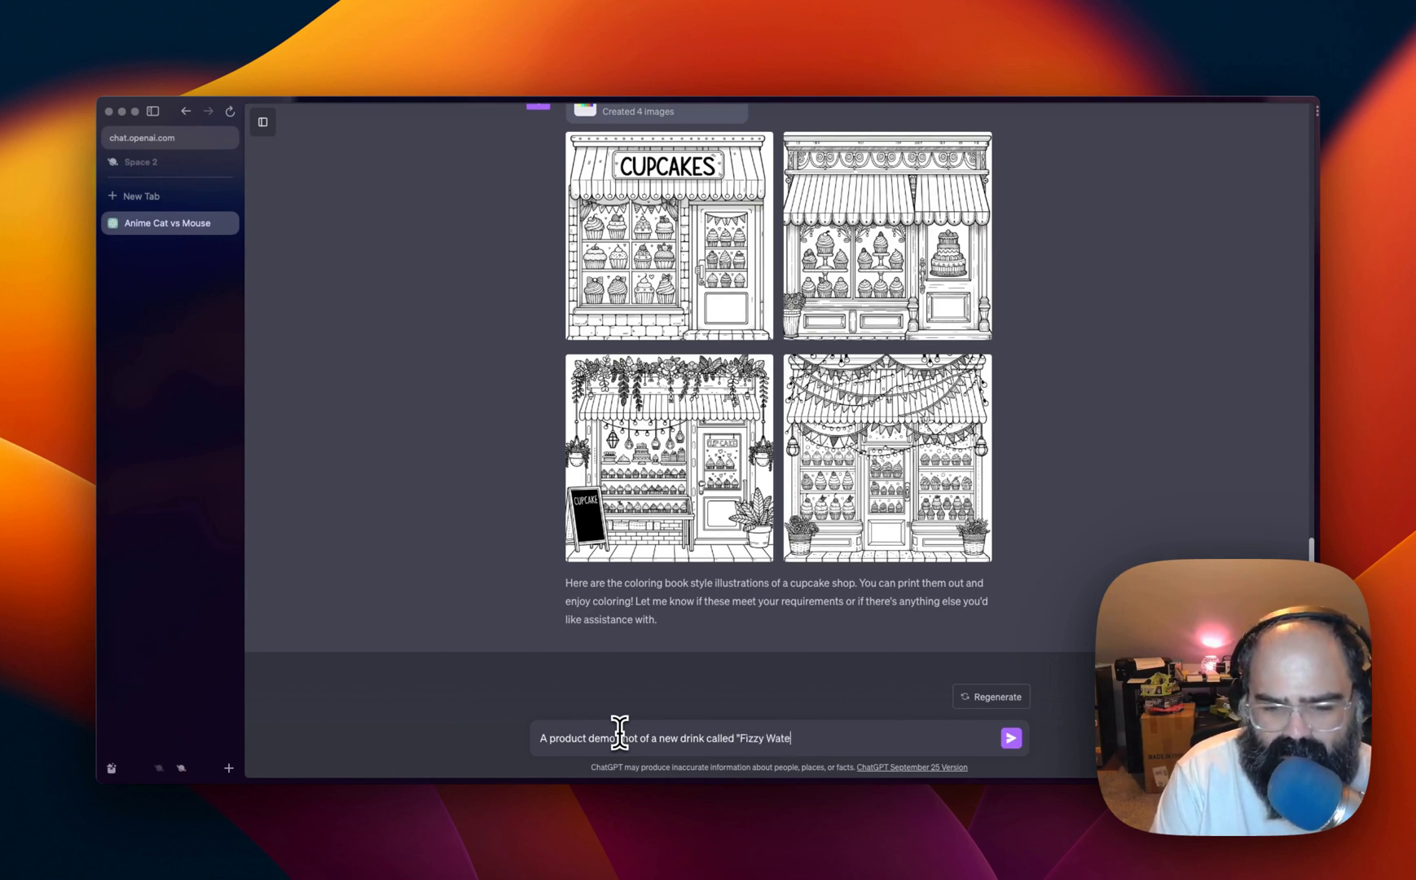
pyautogui.write('r Fizzy Me"')
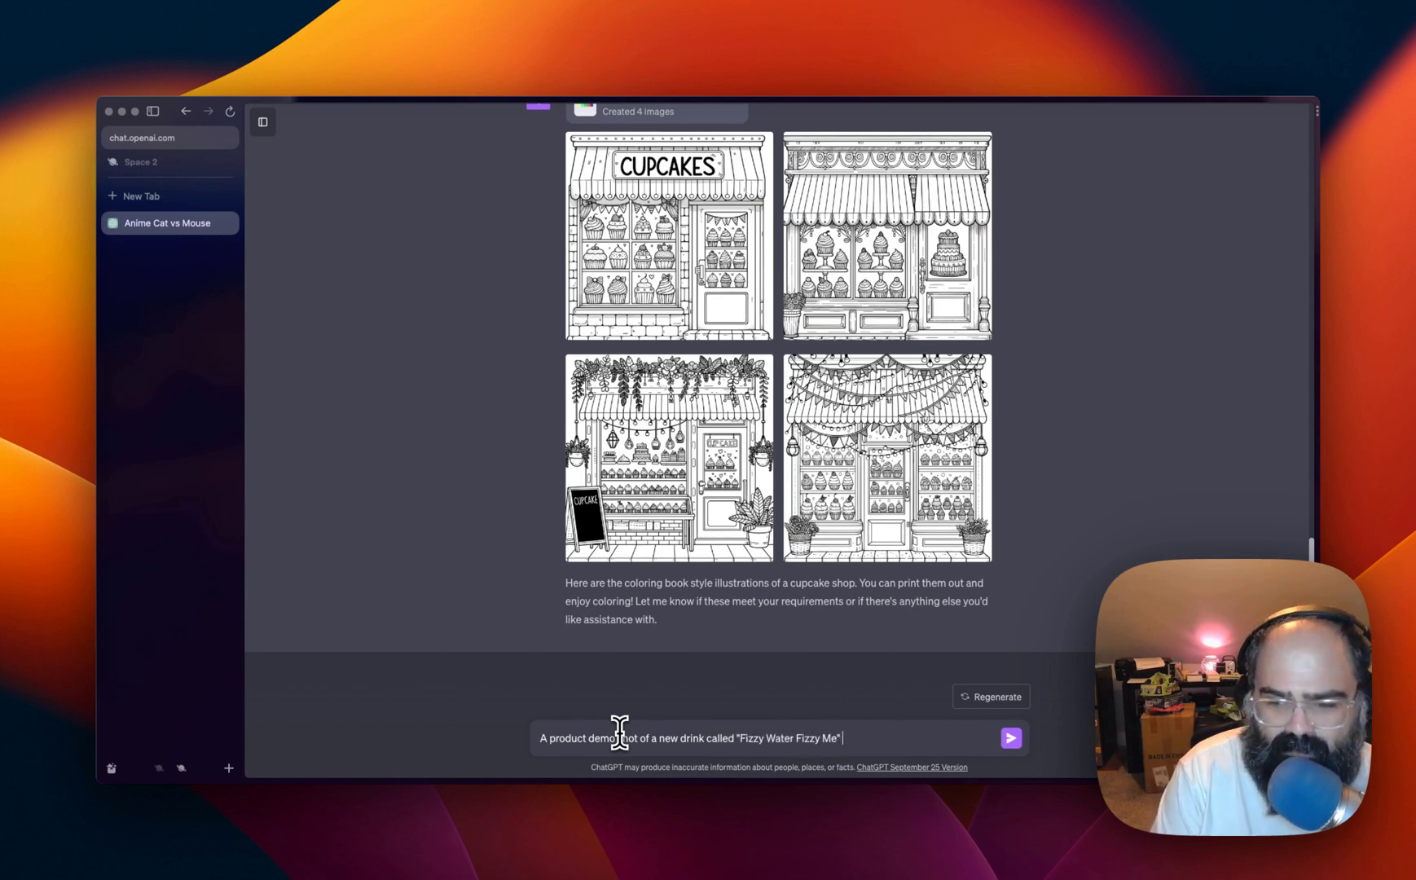
pyautogui.write(' I want the ')
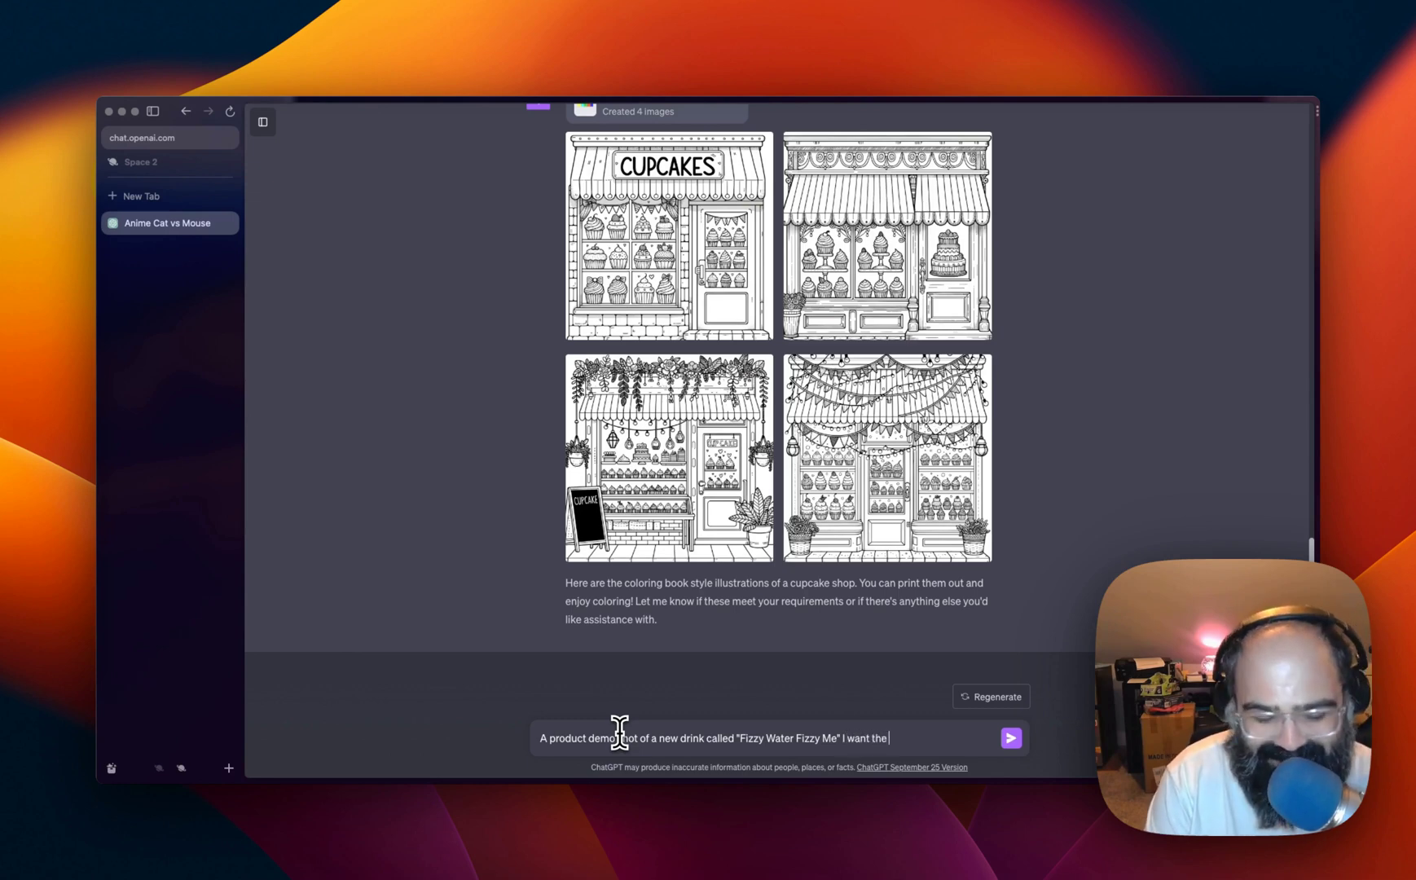
pyautogui.write('produc')
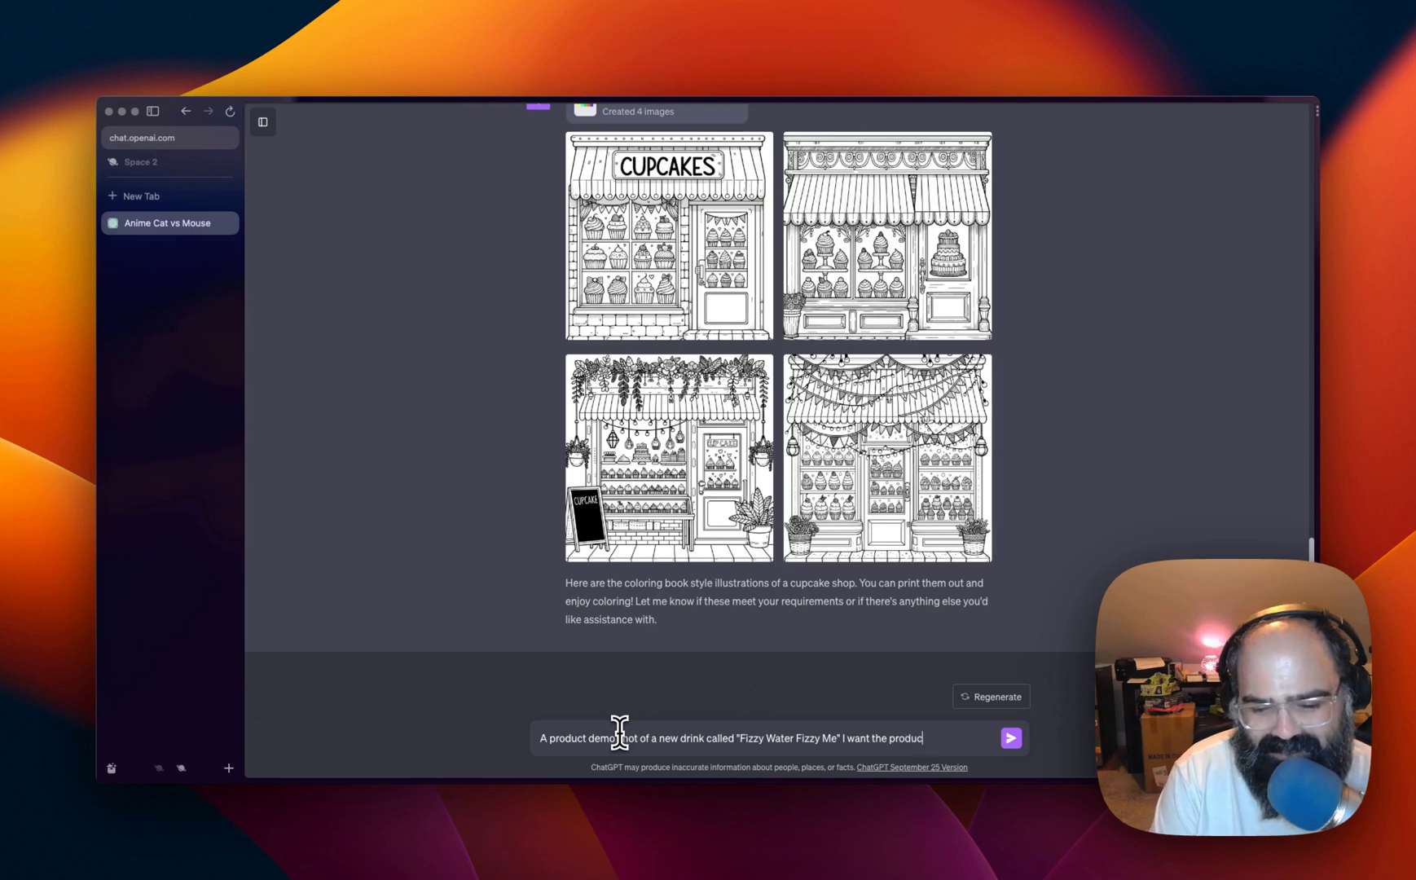
pyautogui.write('t shots to show')
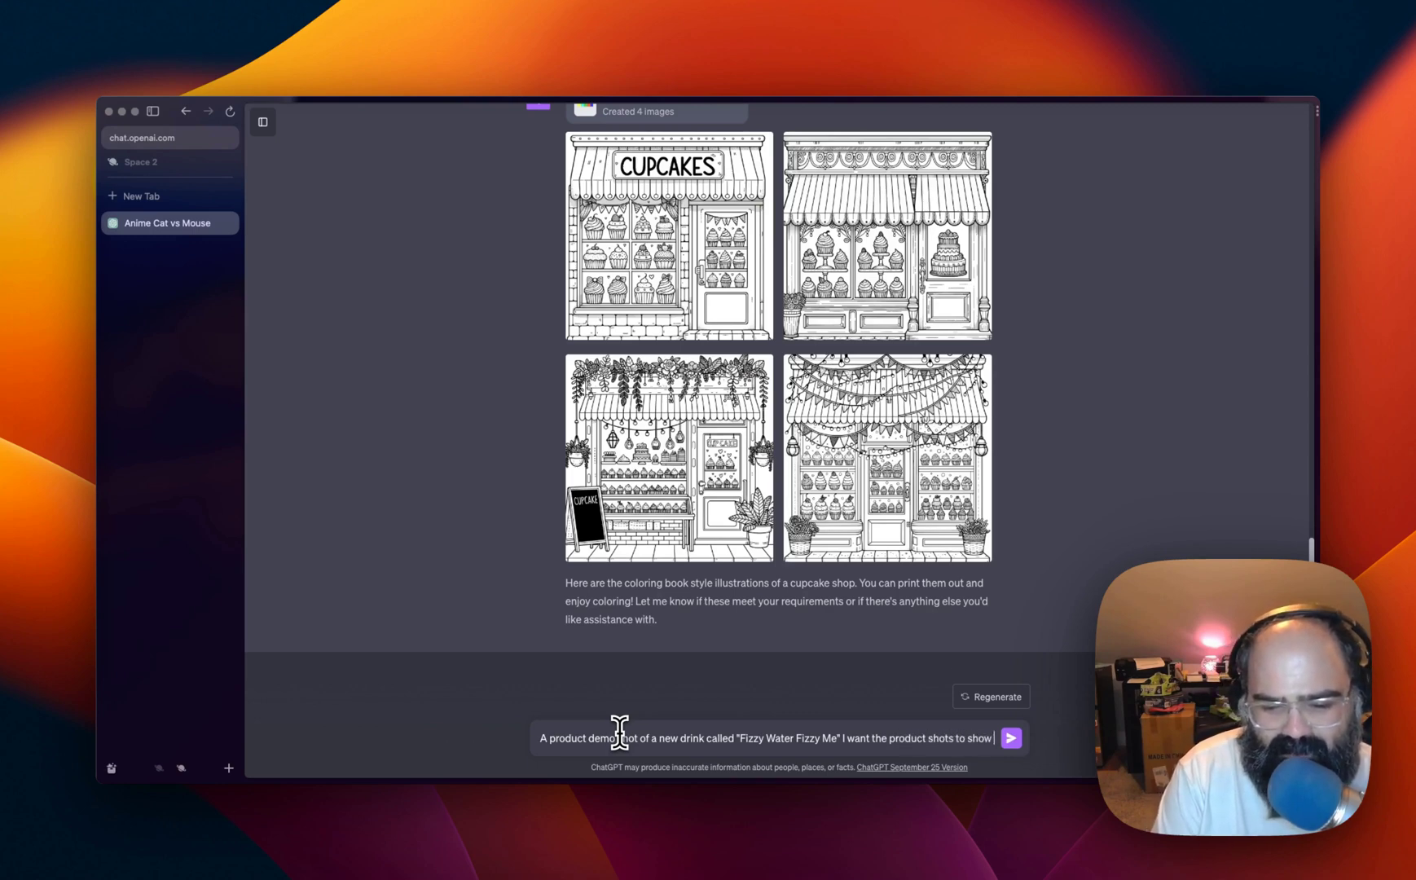
pyautogui.write(' people enjoy the')
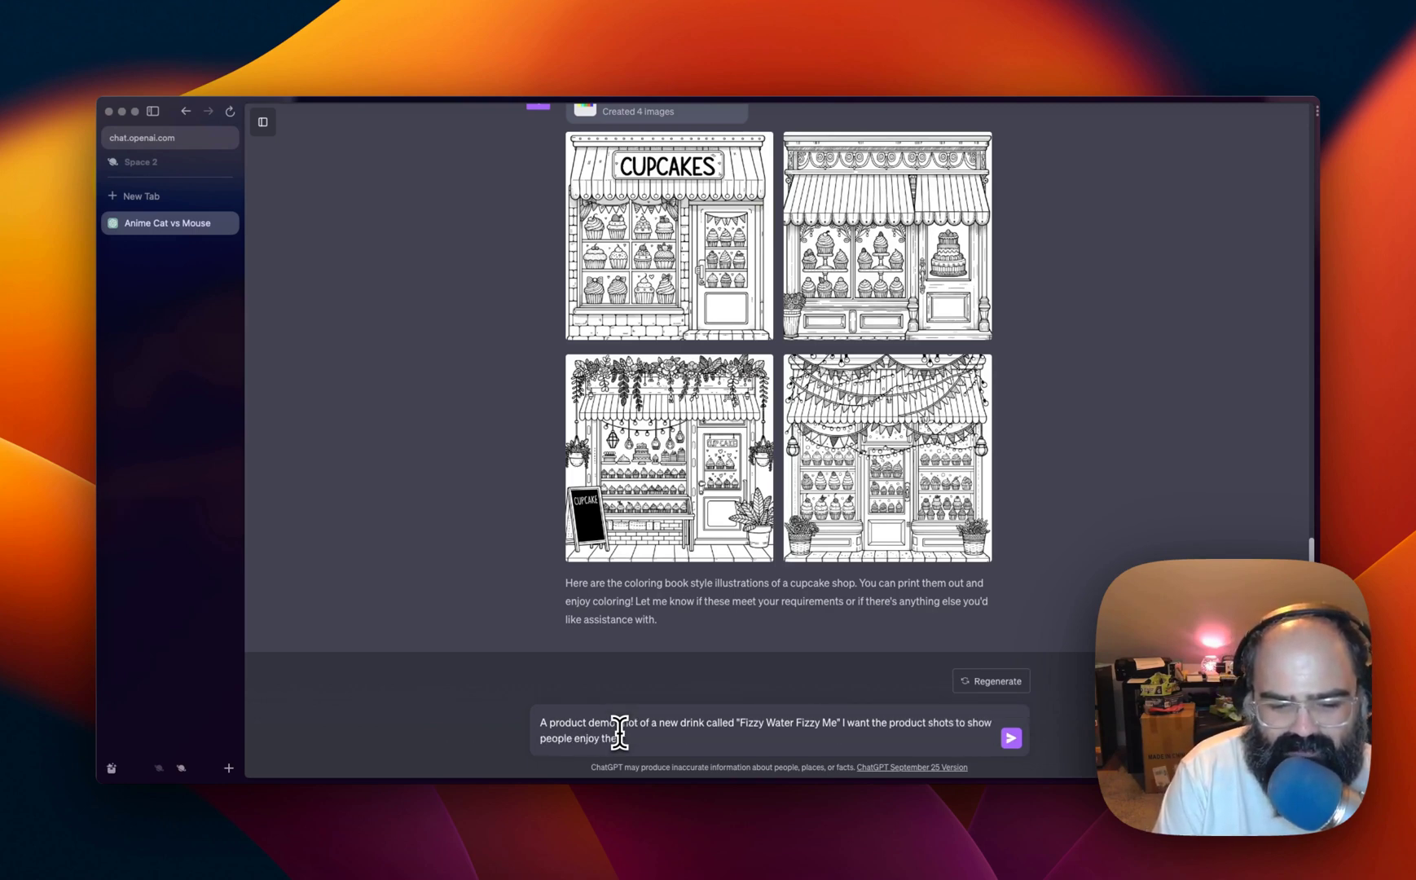
pyautogui.write(' dirnk')
pyautogui.press('Return')
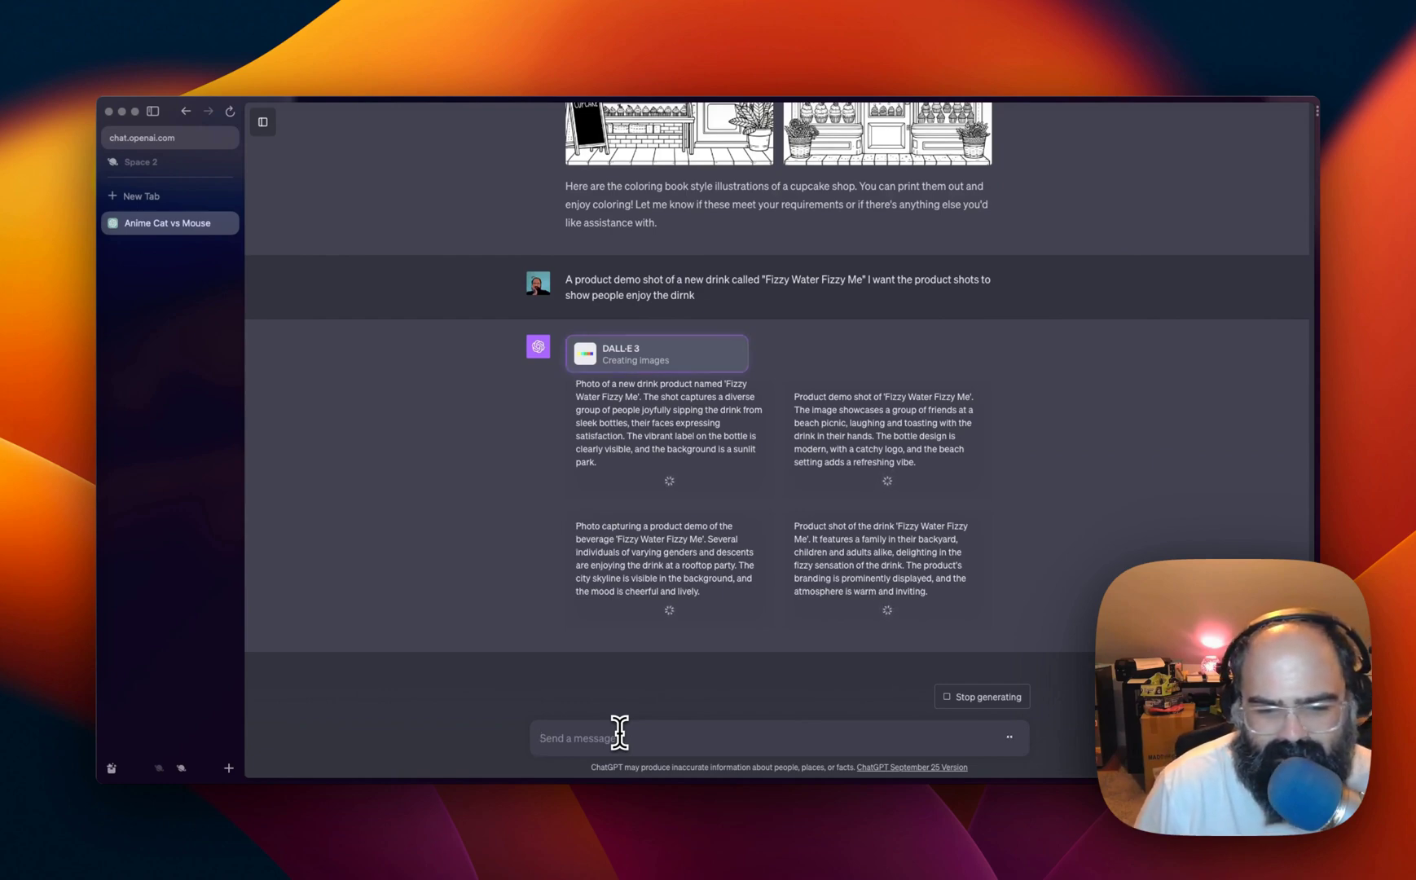
pyautogui.moveTo(583, 358)
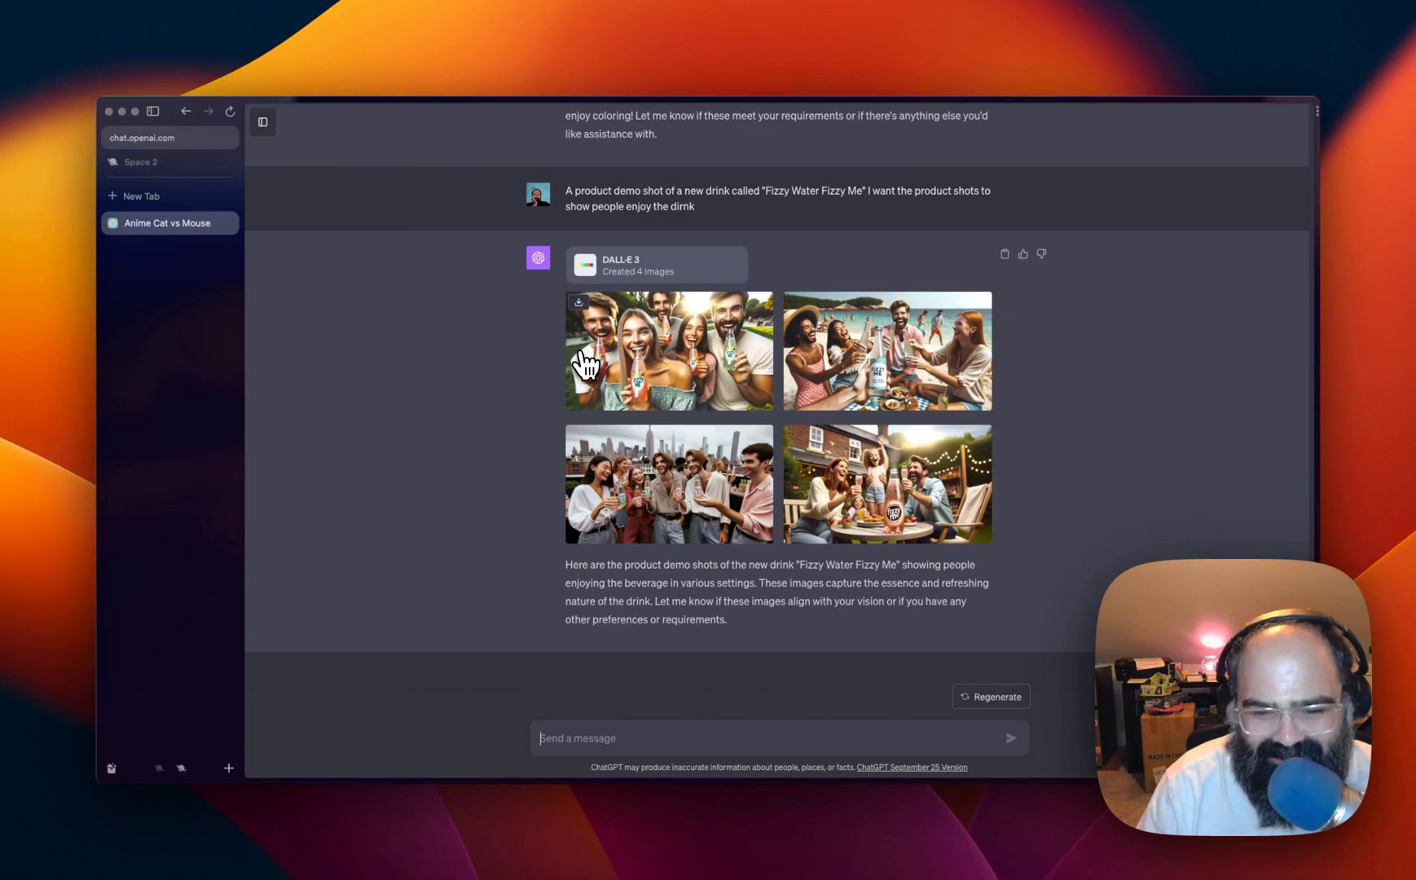
pyautogui.click(583, 358)
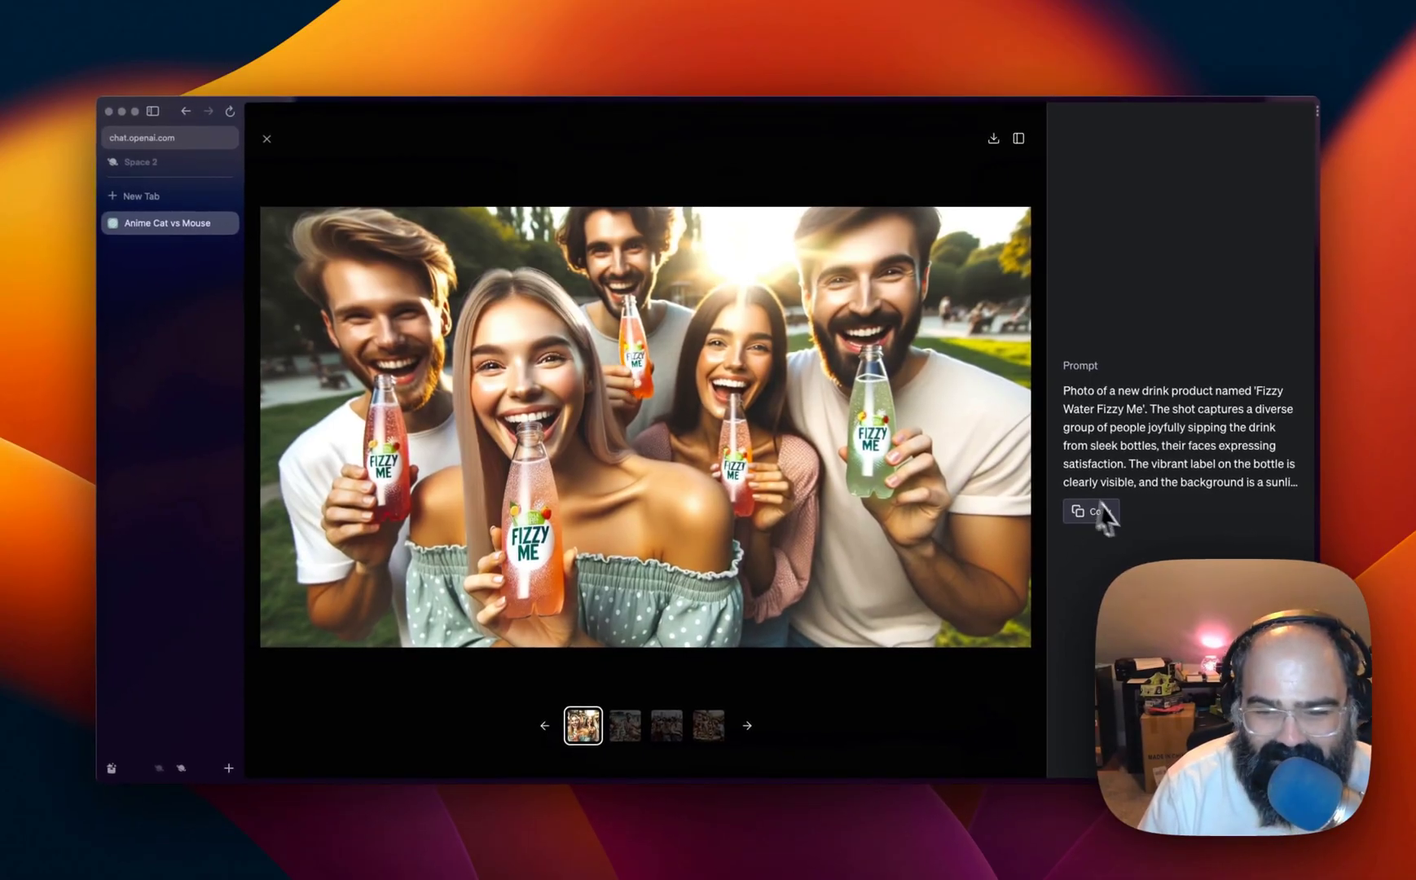
# Step through the beach picnic, rooftop party and backyard family drink shots, then close the viewer
pyautogui.press('Right')
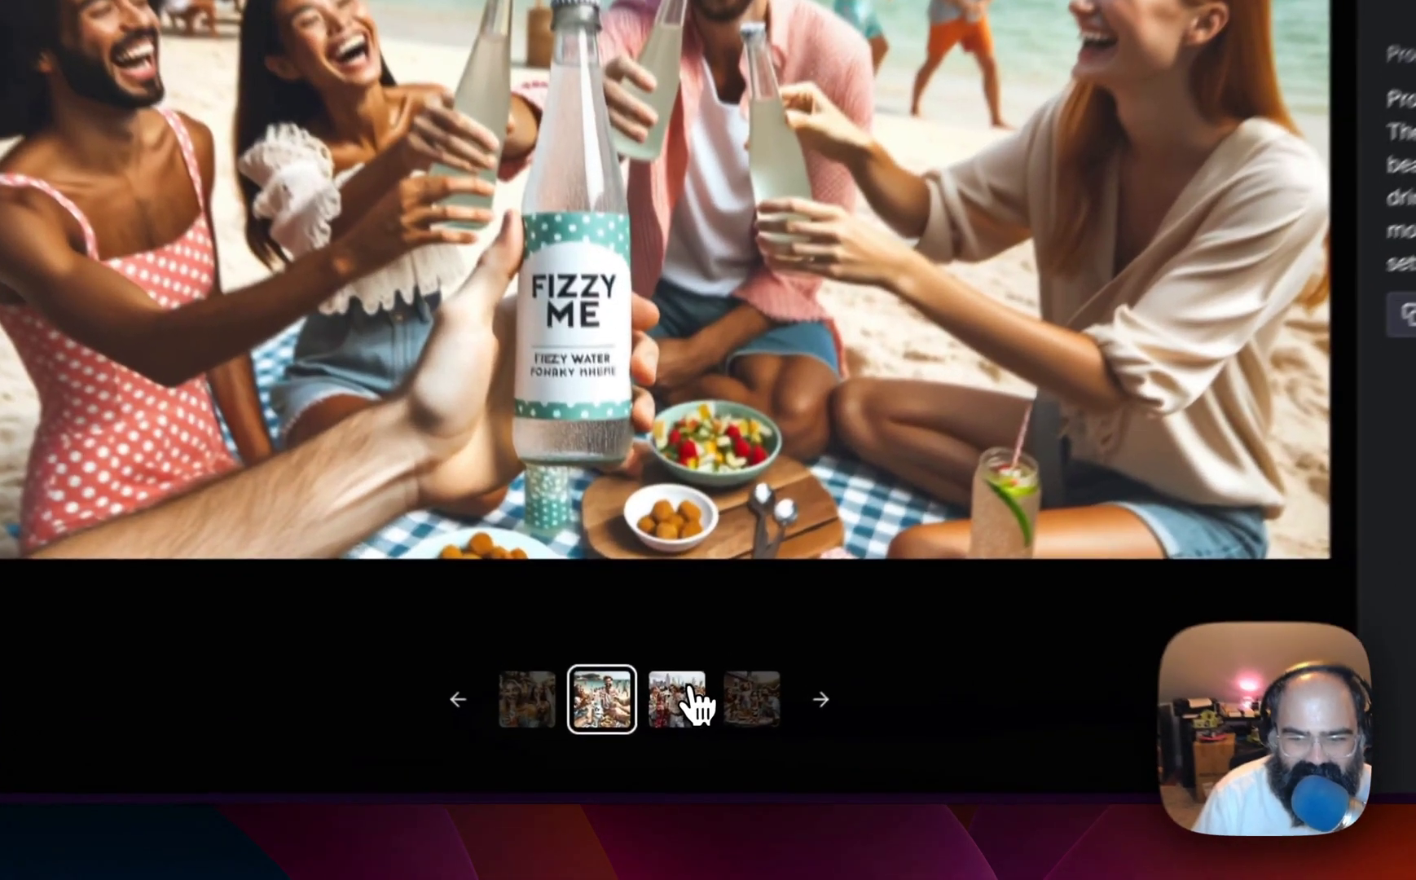
pyautogui.click(670, 720)
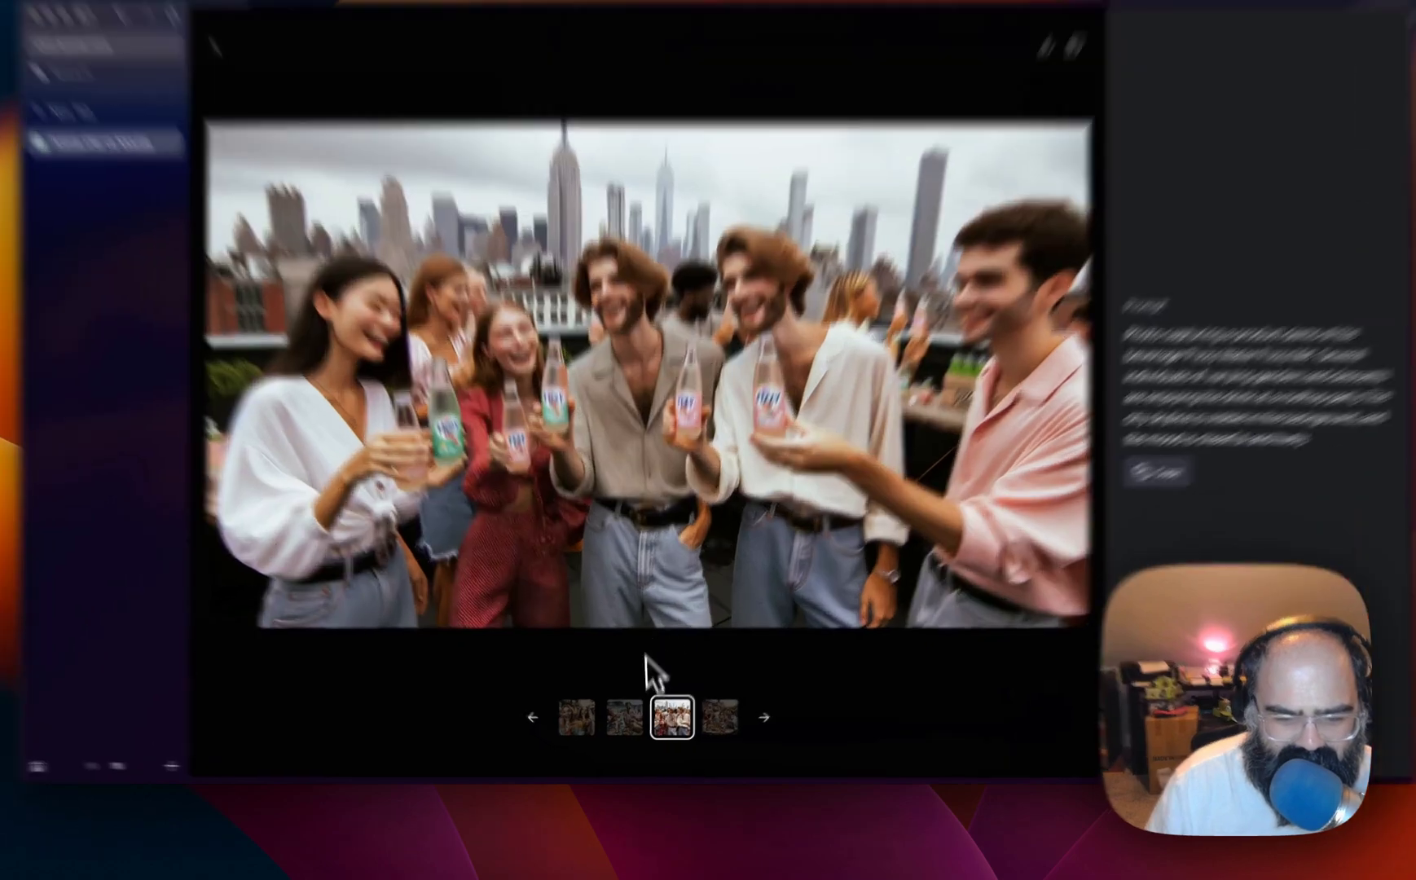
pyautogui.click(708, 725)
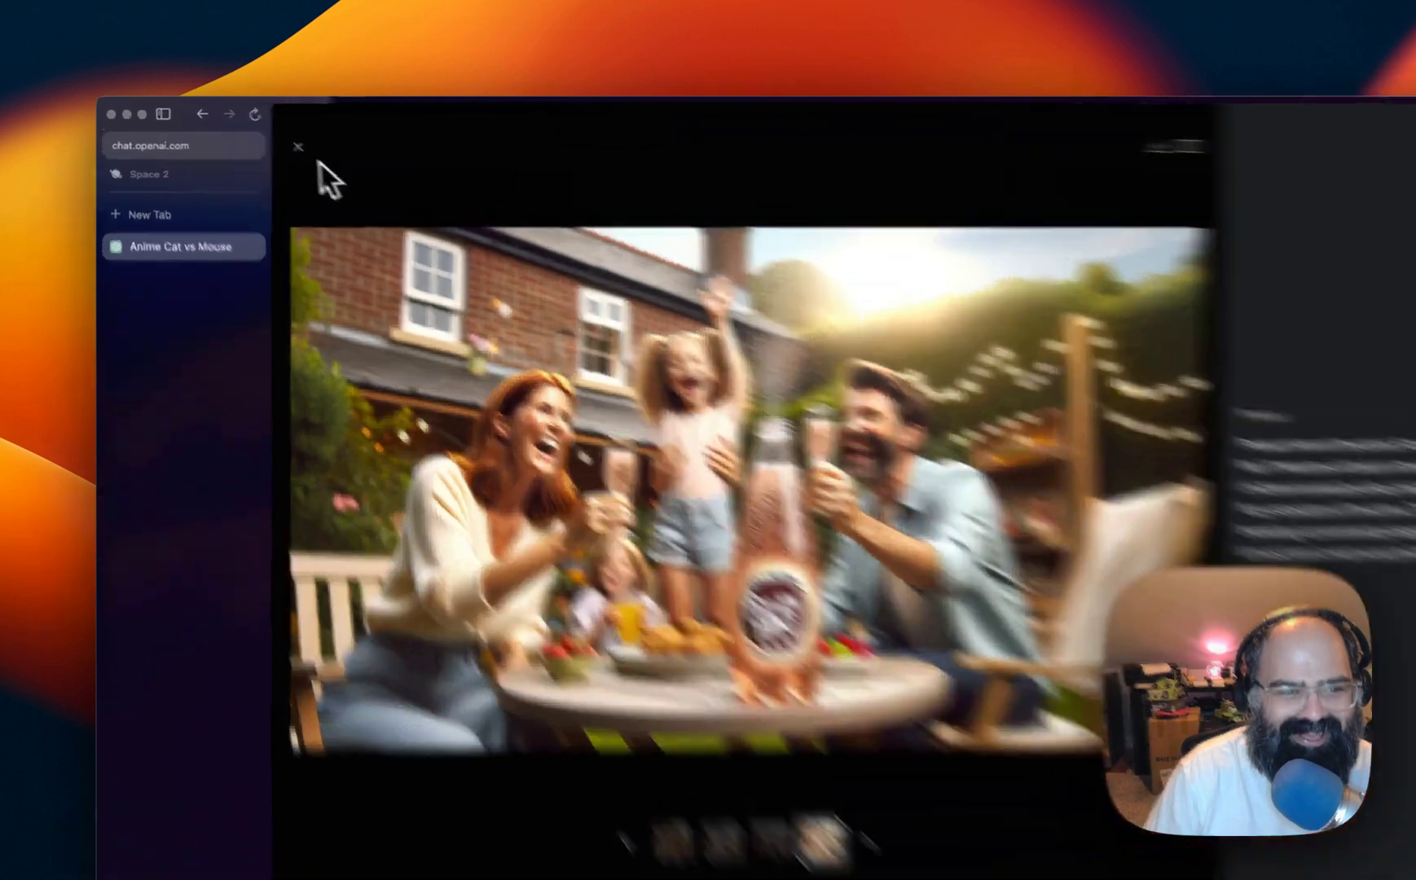
pyautogui.click(268, 139)
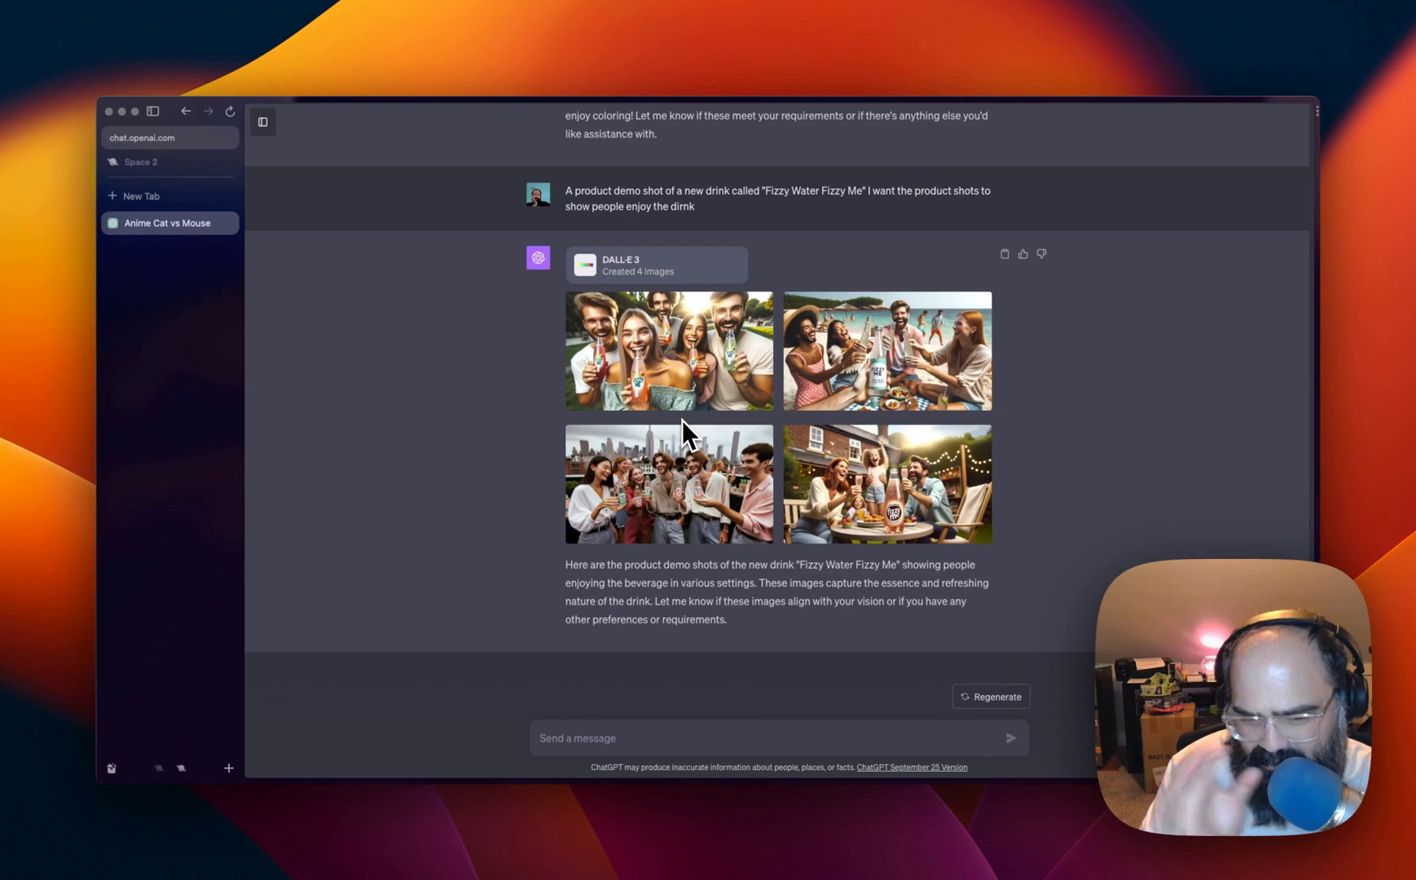
# Send the prompt for a happy family at a backyard BBQ, everyone holding a Starbucks cup
pyautogui.scroll(20, 719, 478)
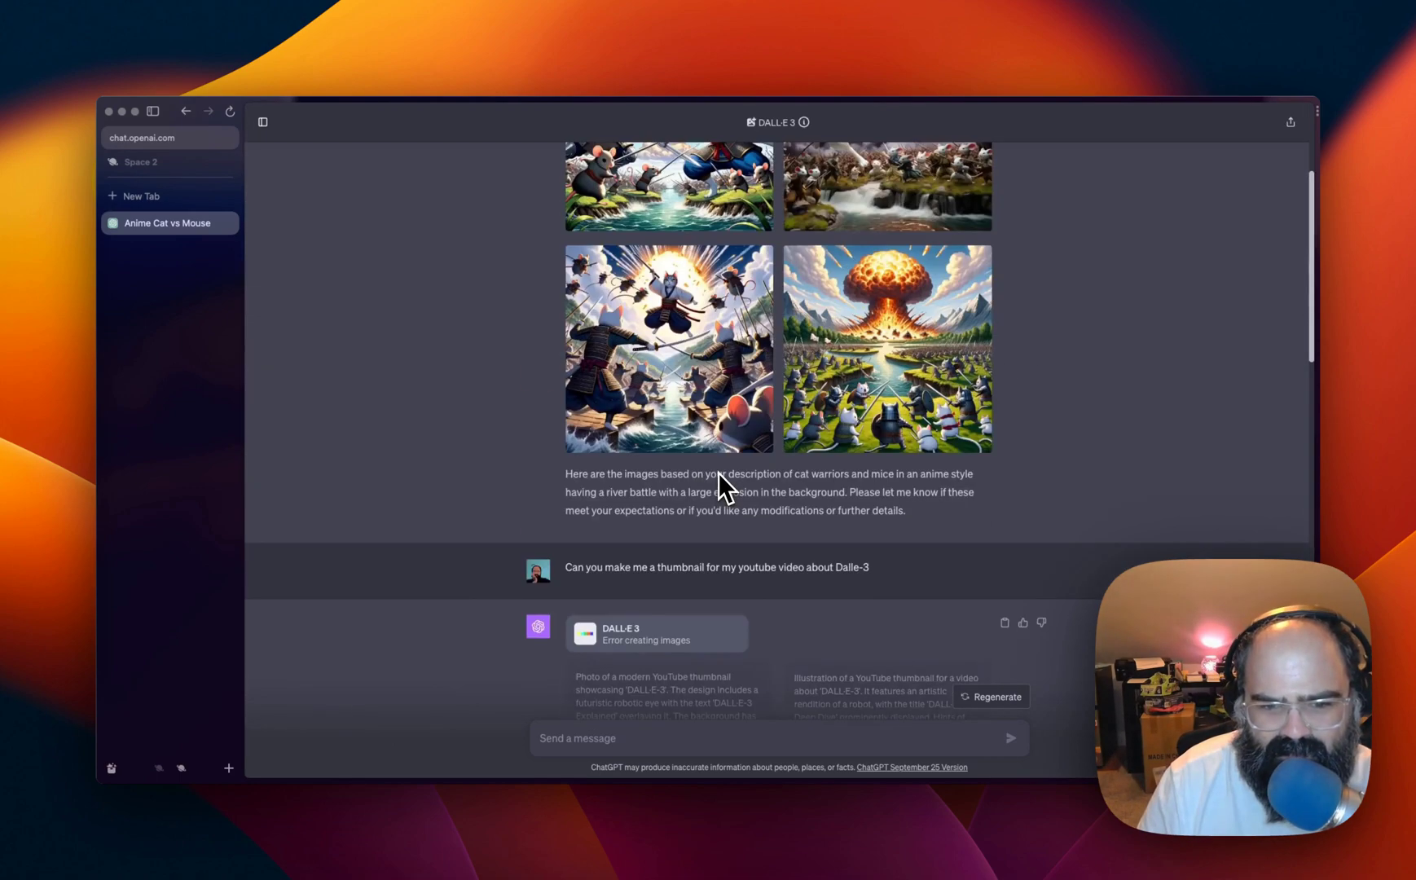
pyautogui.scroll(-20, 718, 472)
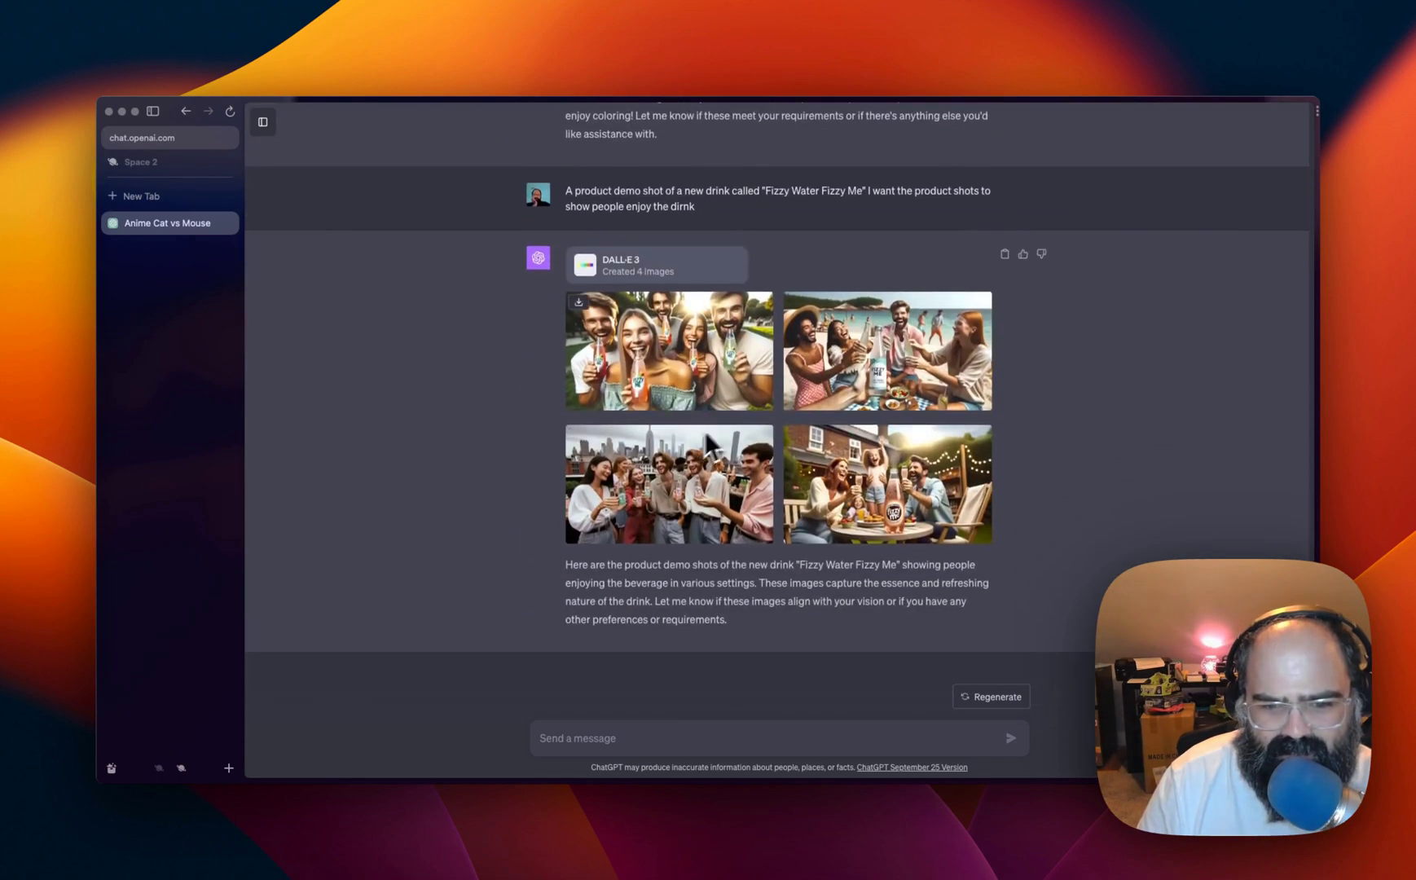
pyautogui.click(601, 732)
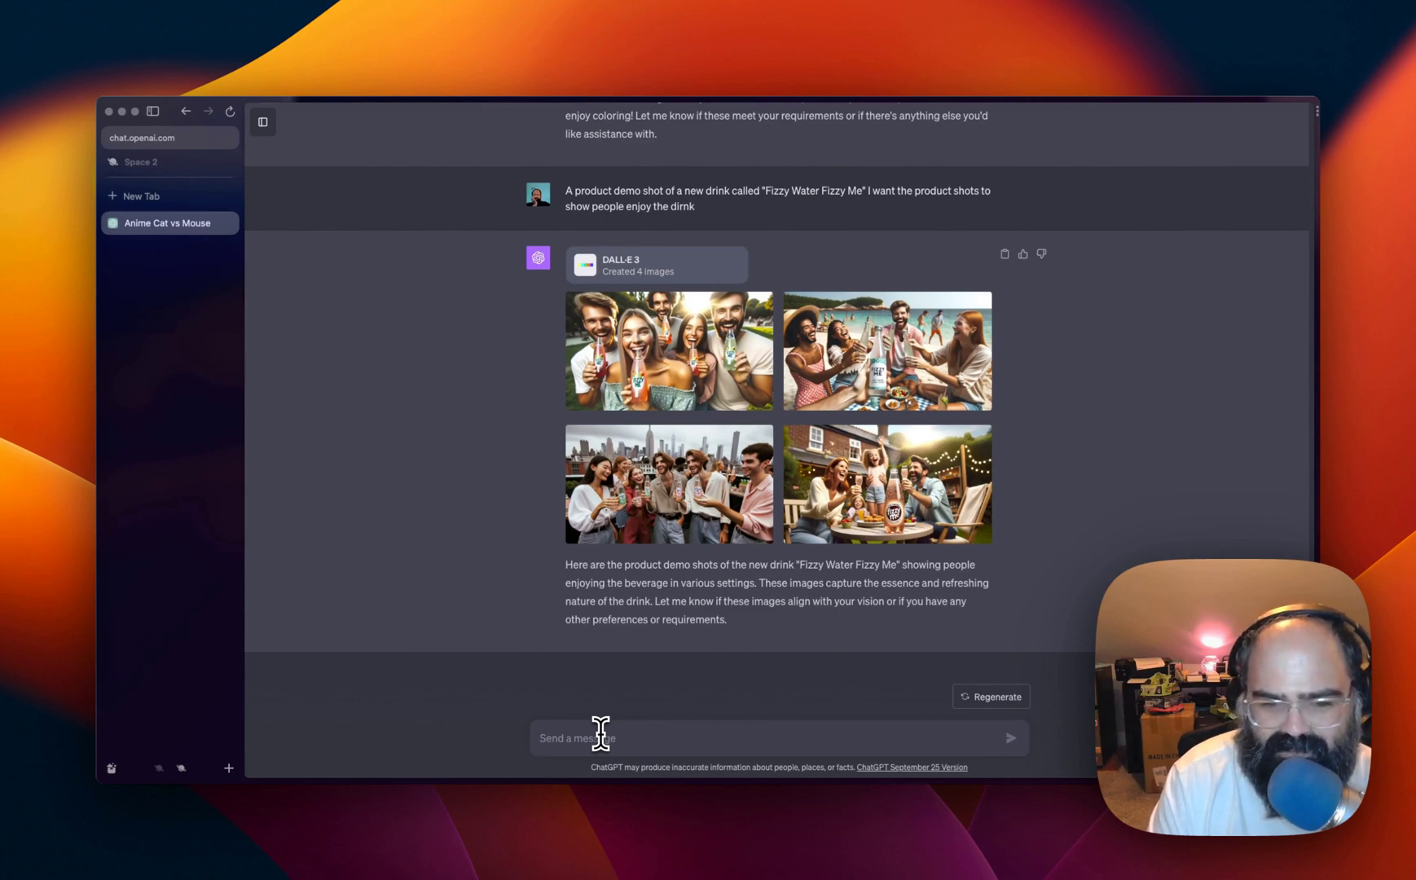
pyautogui.click(600, 736)
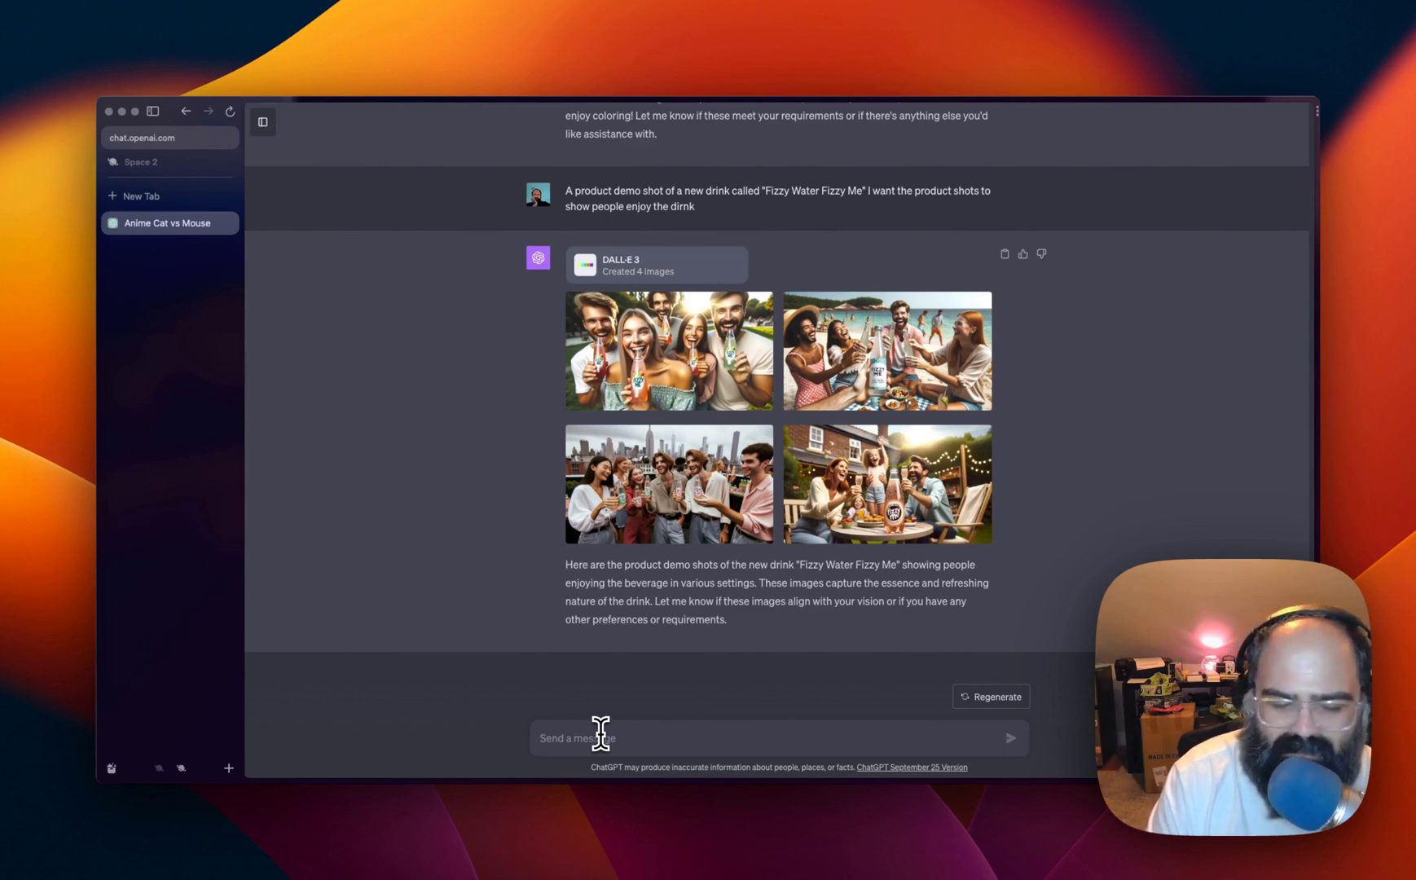
pyautogui.write('a')
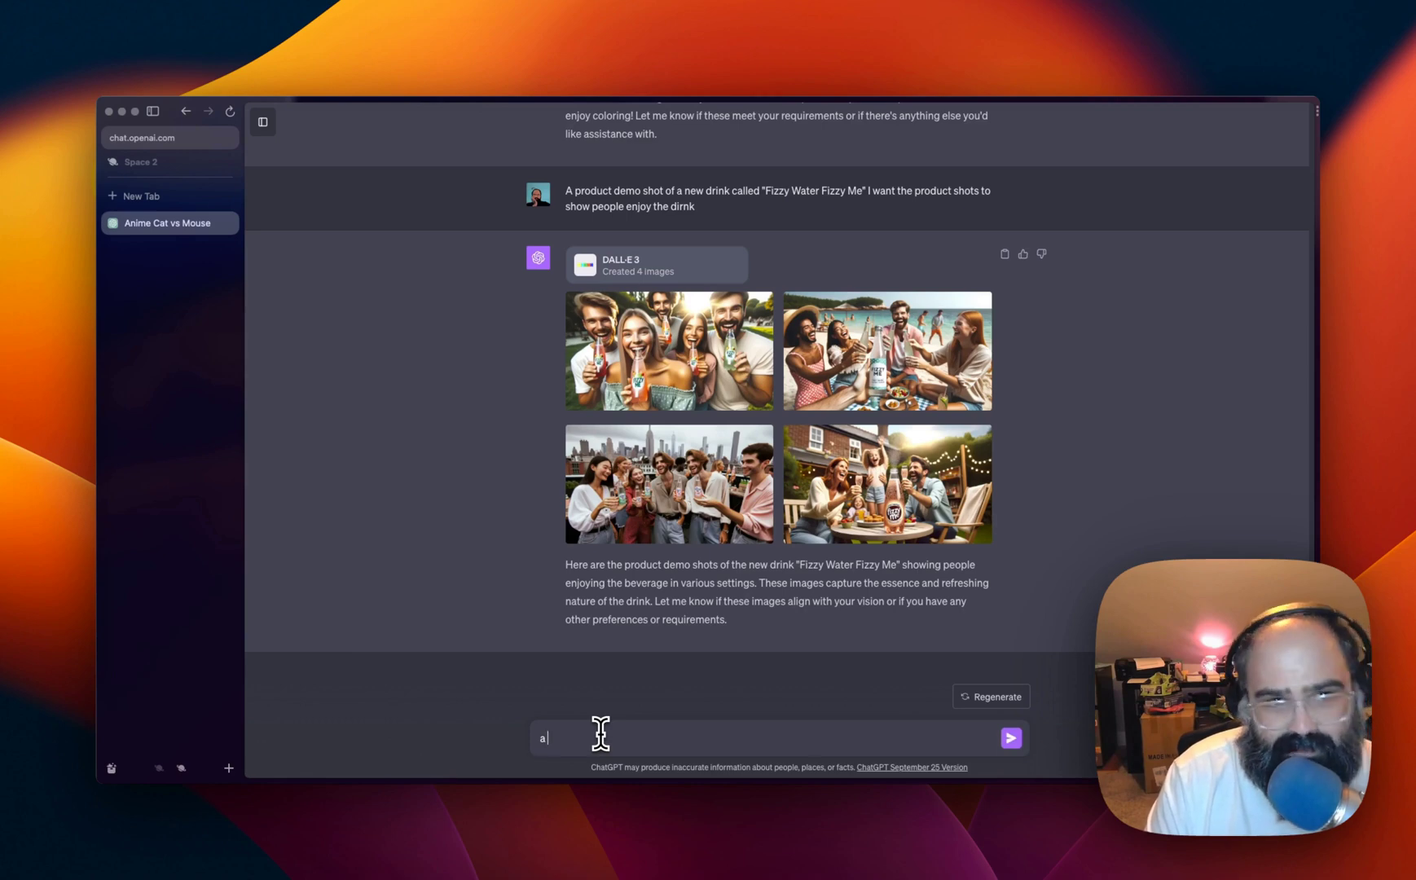
pyautogui.write(' happy fa')
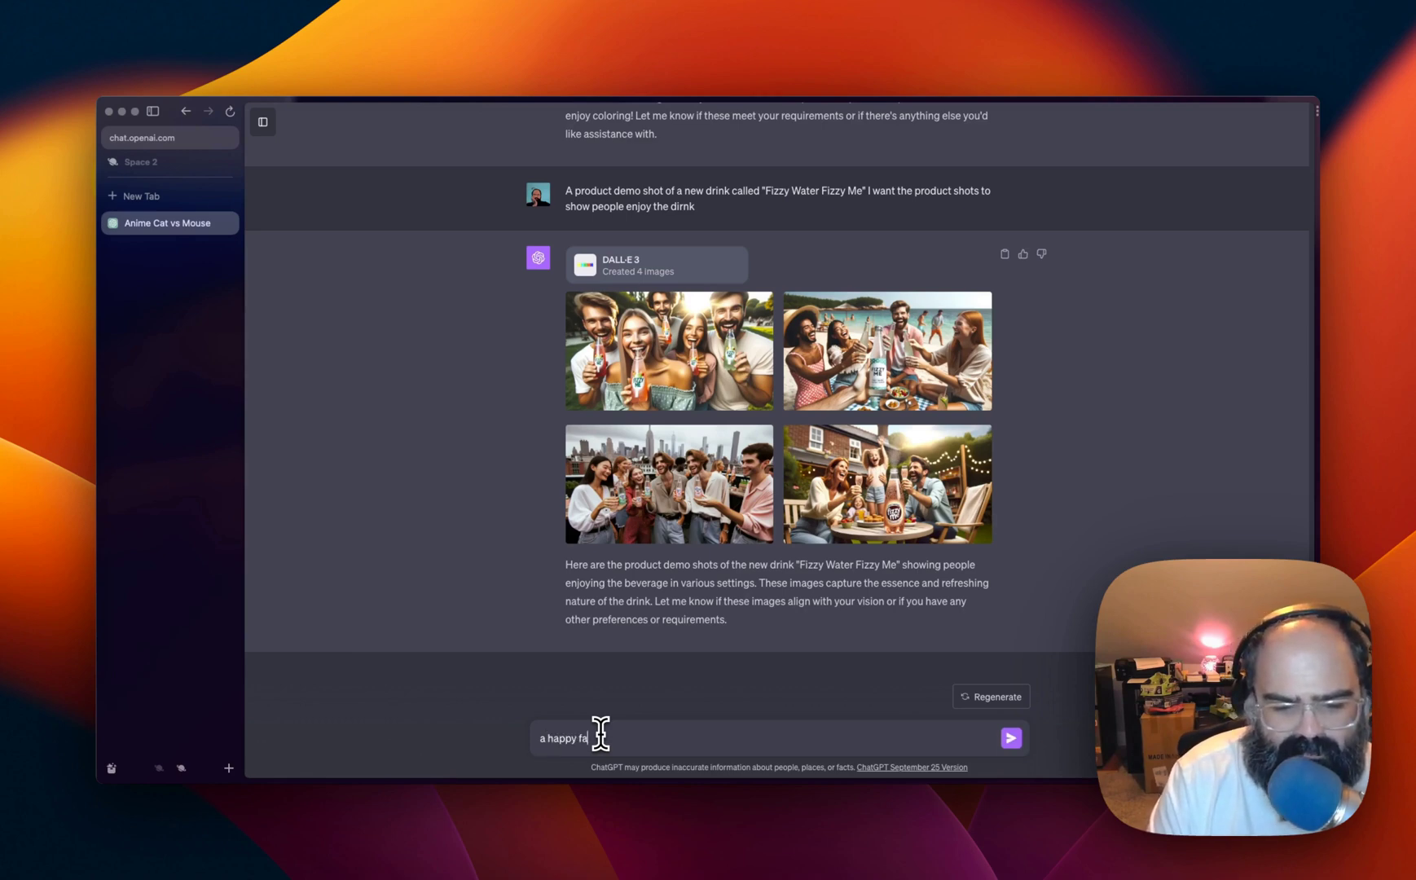
pyautogui.write('mily enjoying a ')
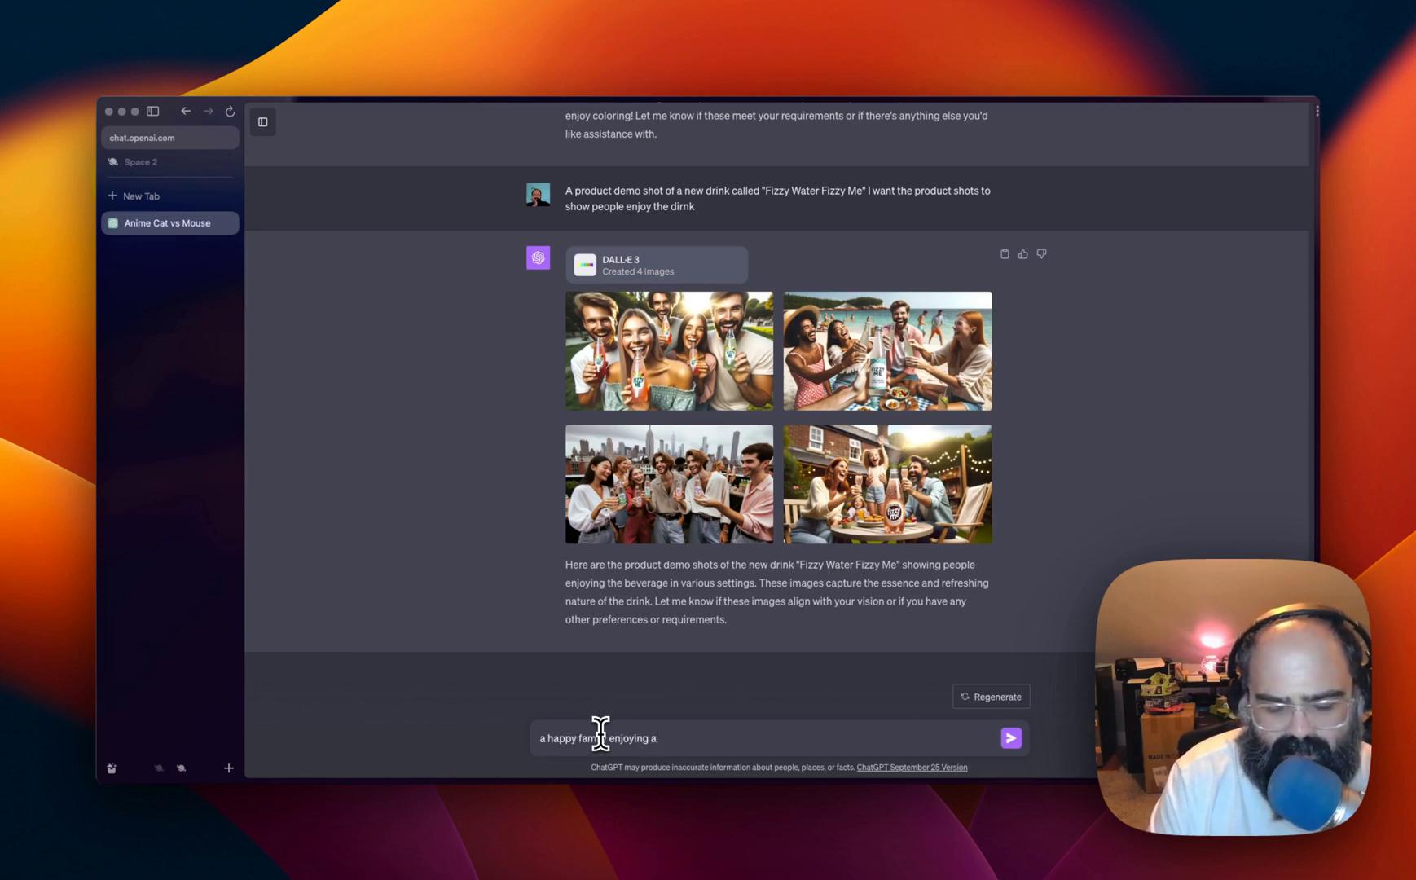
pyautogui.write('bb')
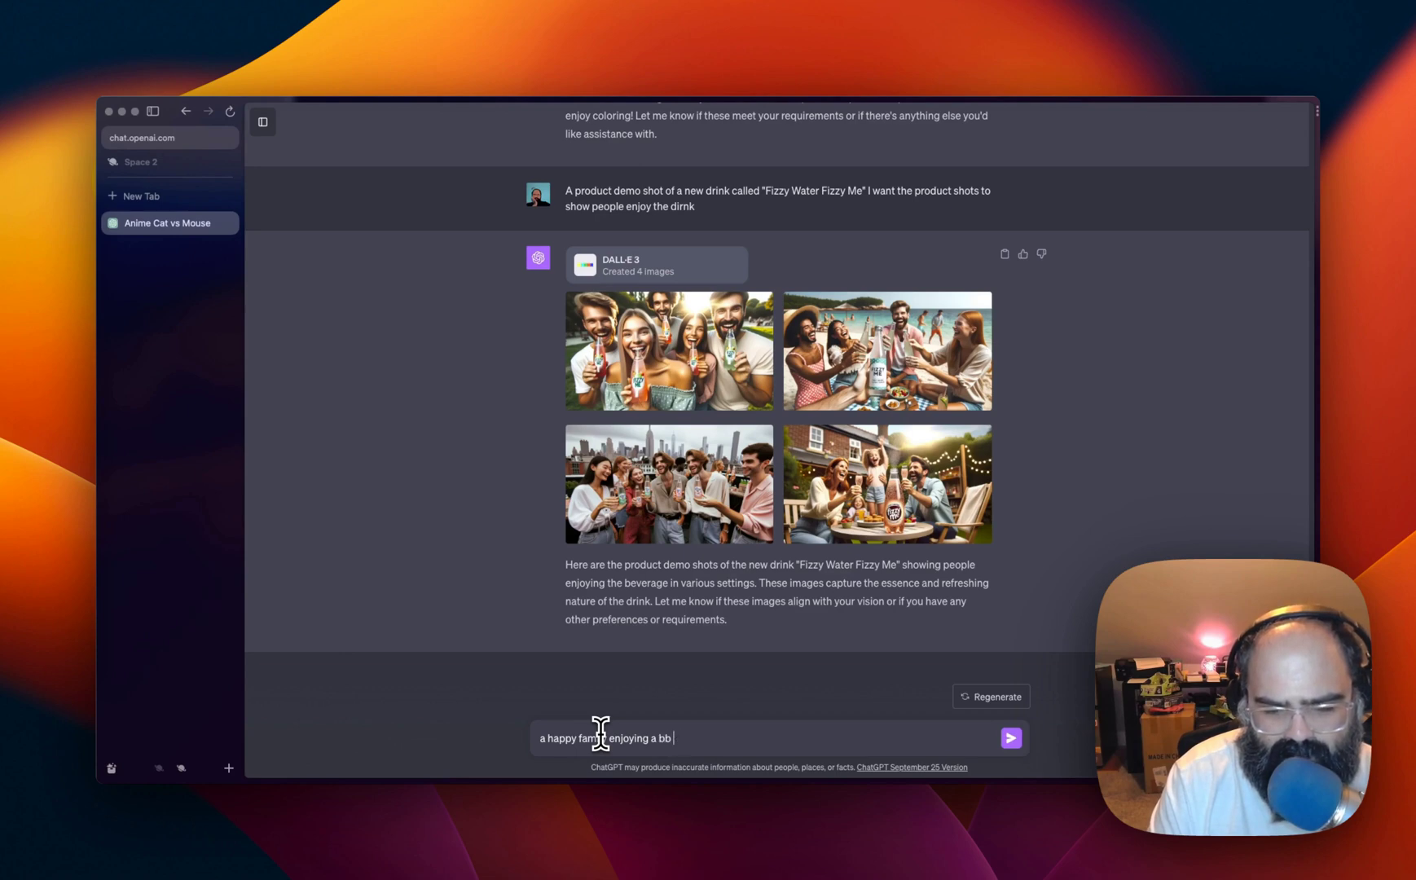
pyautogui.write('q outside in the yard. ')
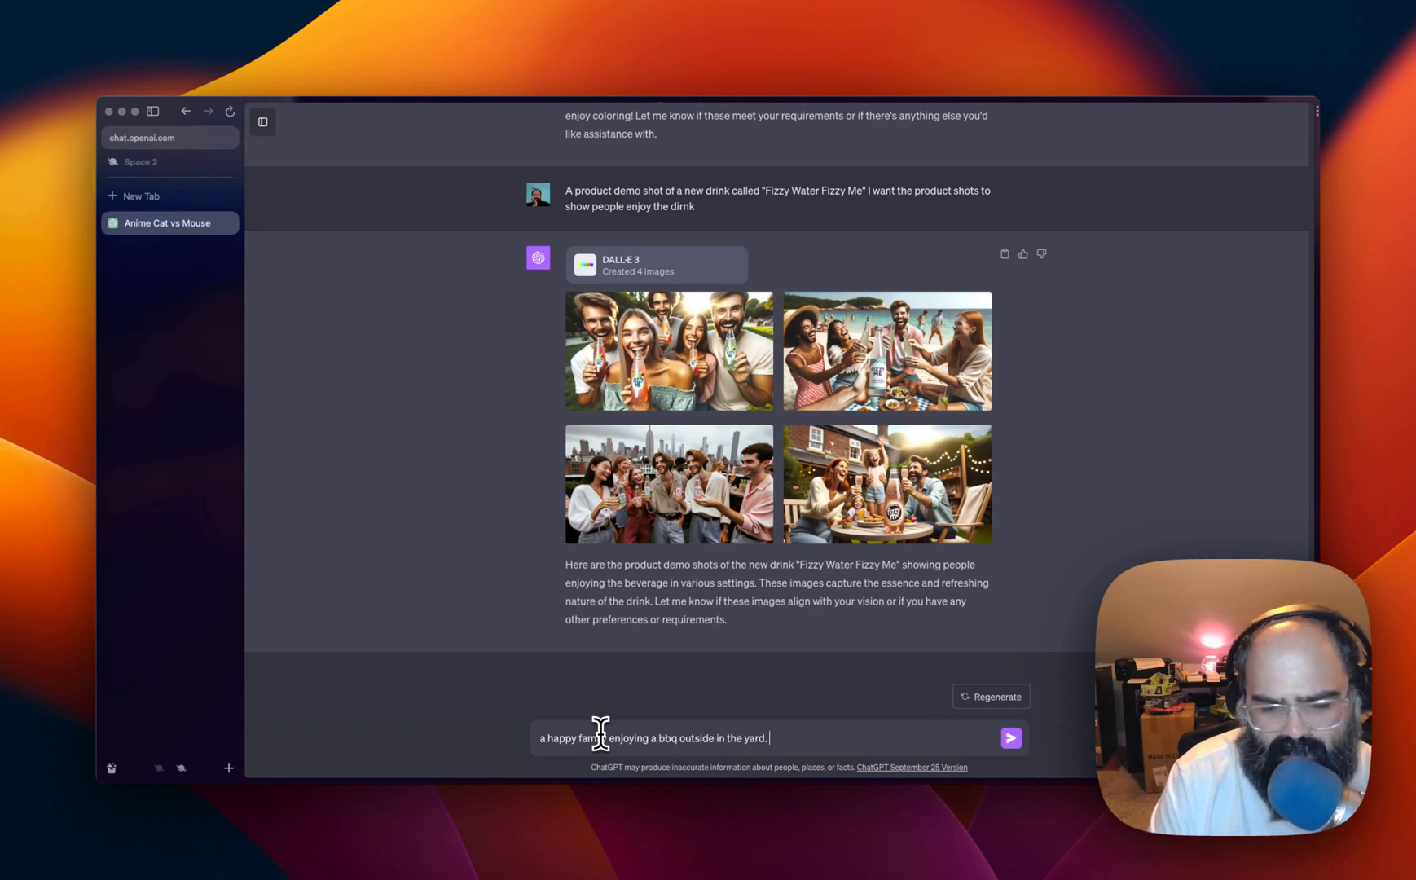
pyautogui.write('every')
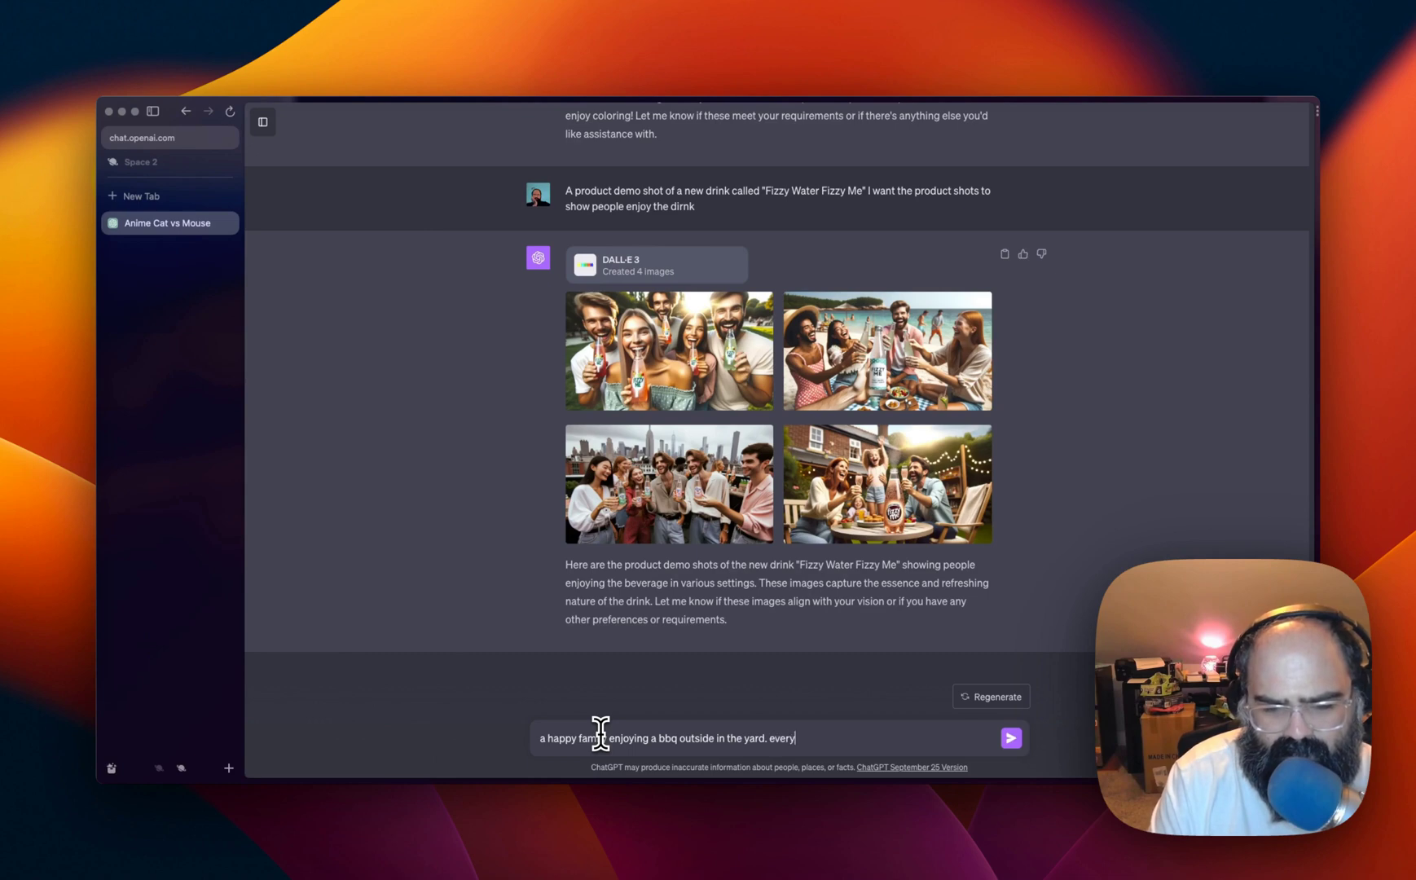
pyautogui.write('one is holding ')
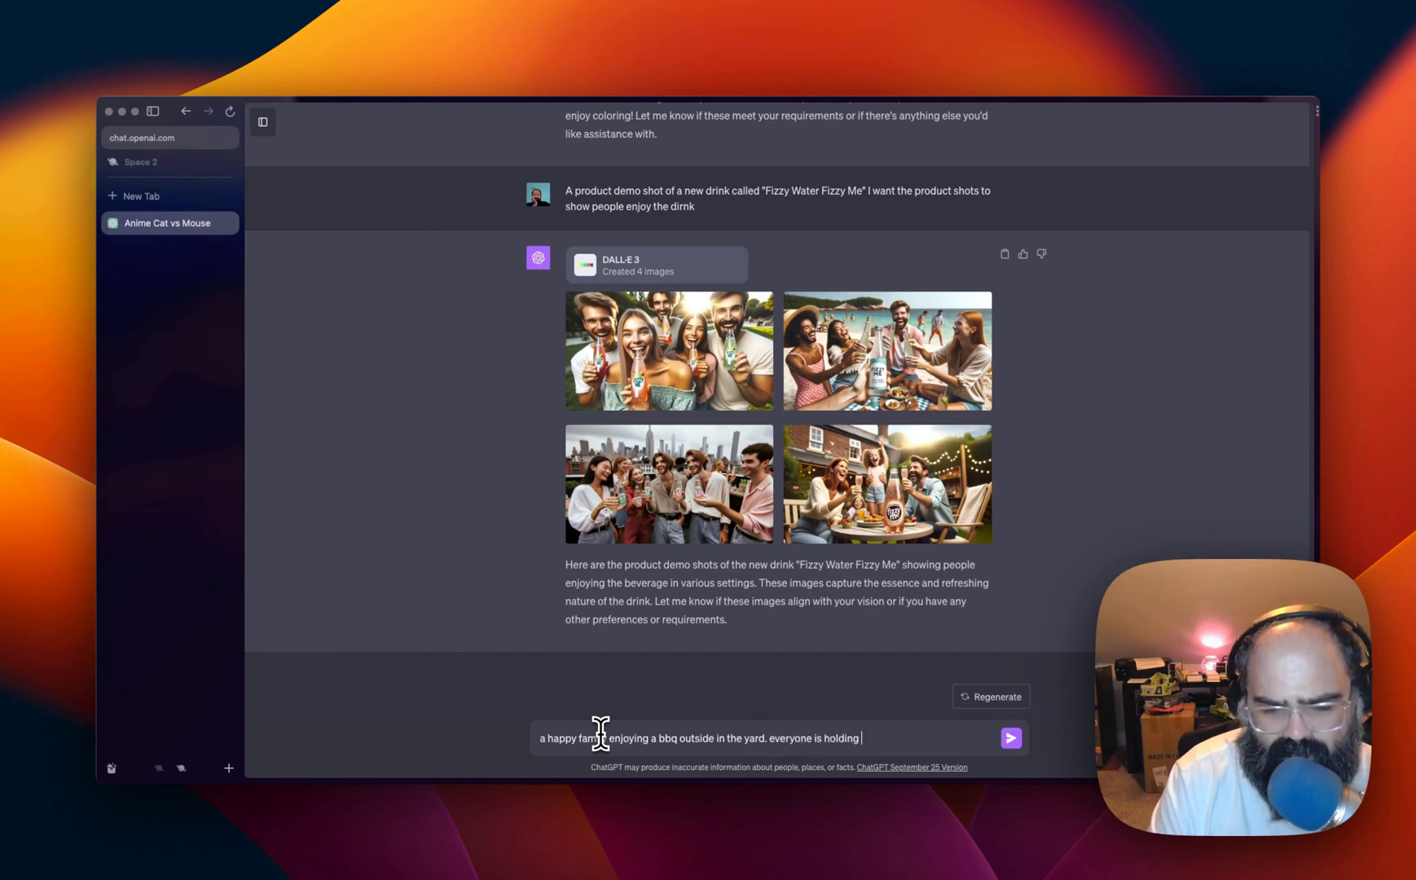
pyautogui.write('a starbu')
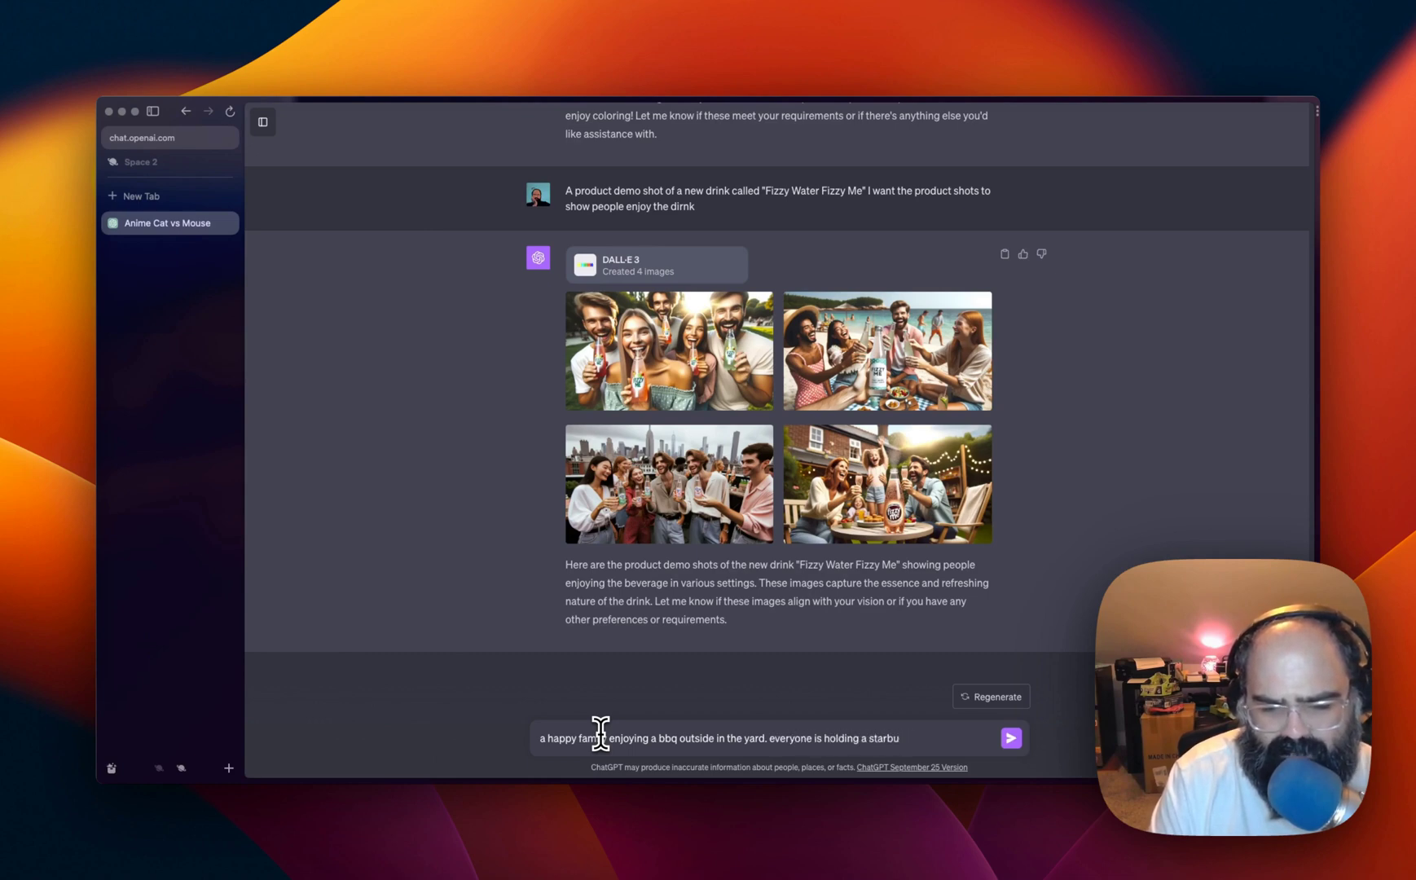
pyautogui.write('ck')
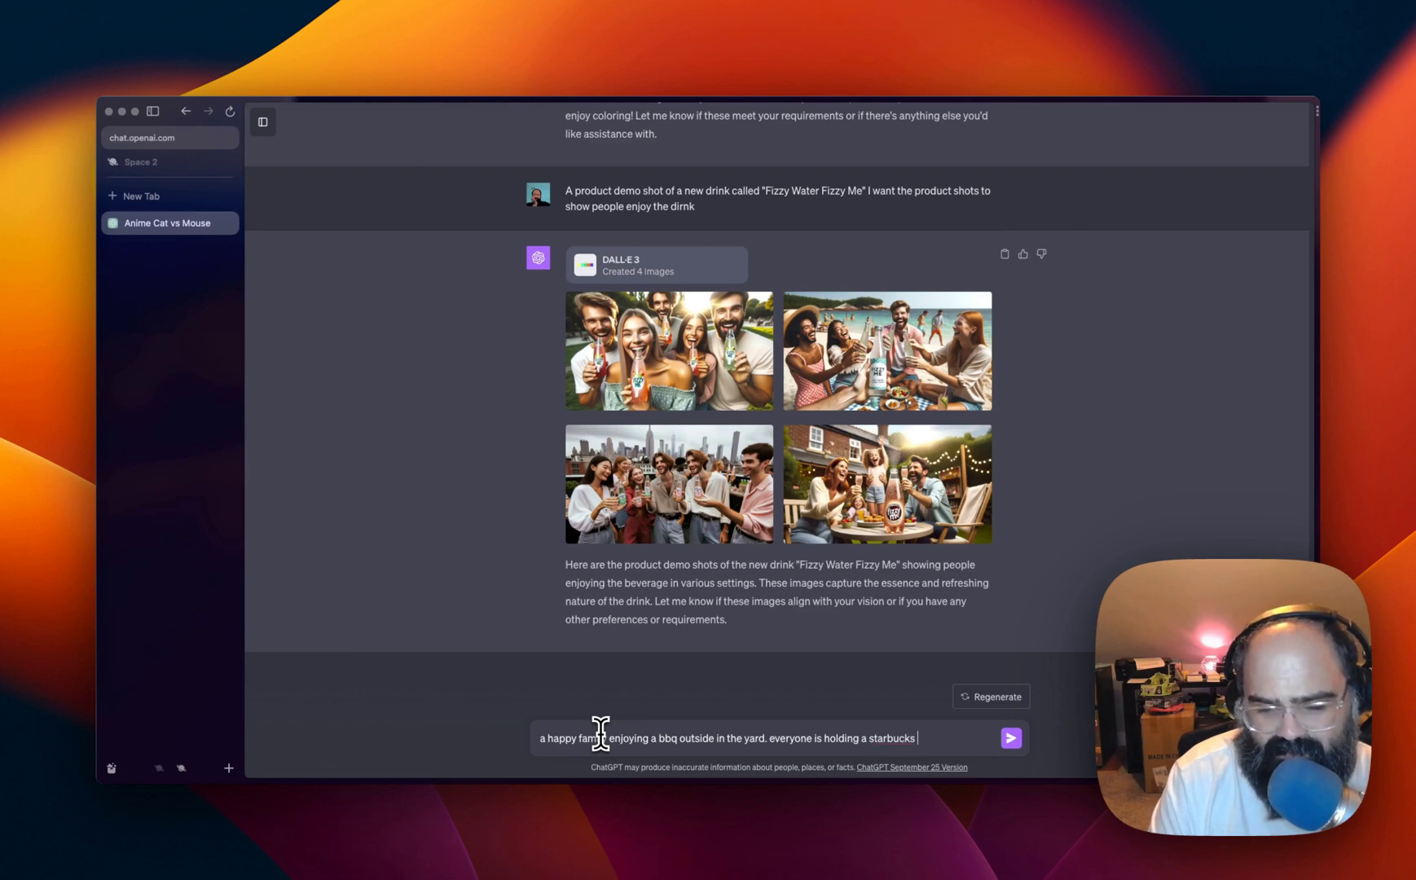
pyautogui.write('s cup')
pyautogui.press('Return')
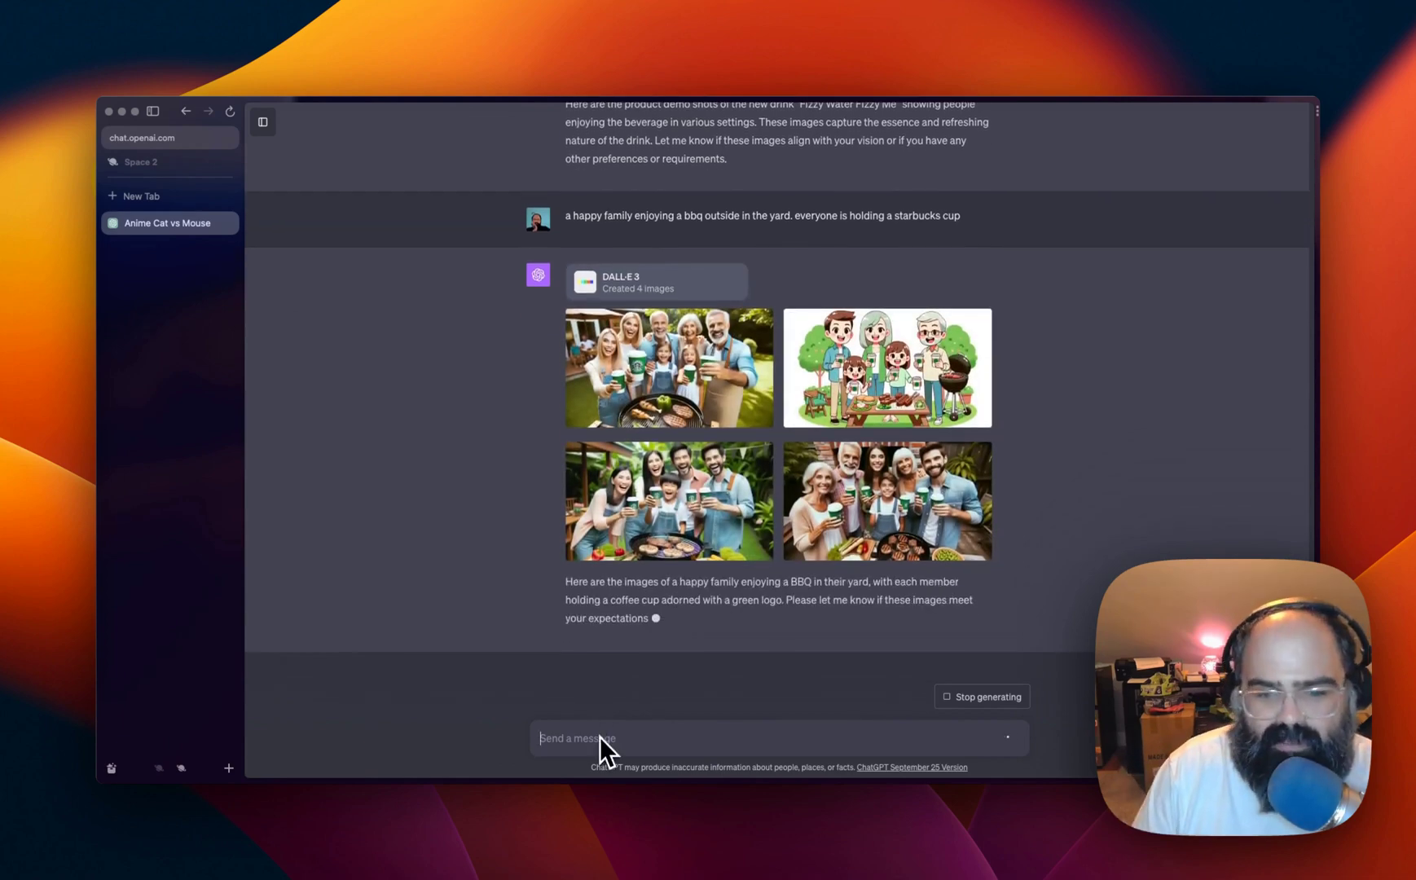
pyautogui.moveTo(671, 414)
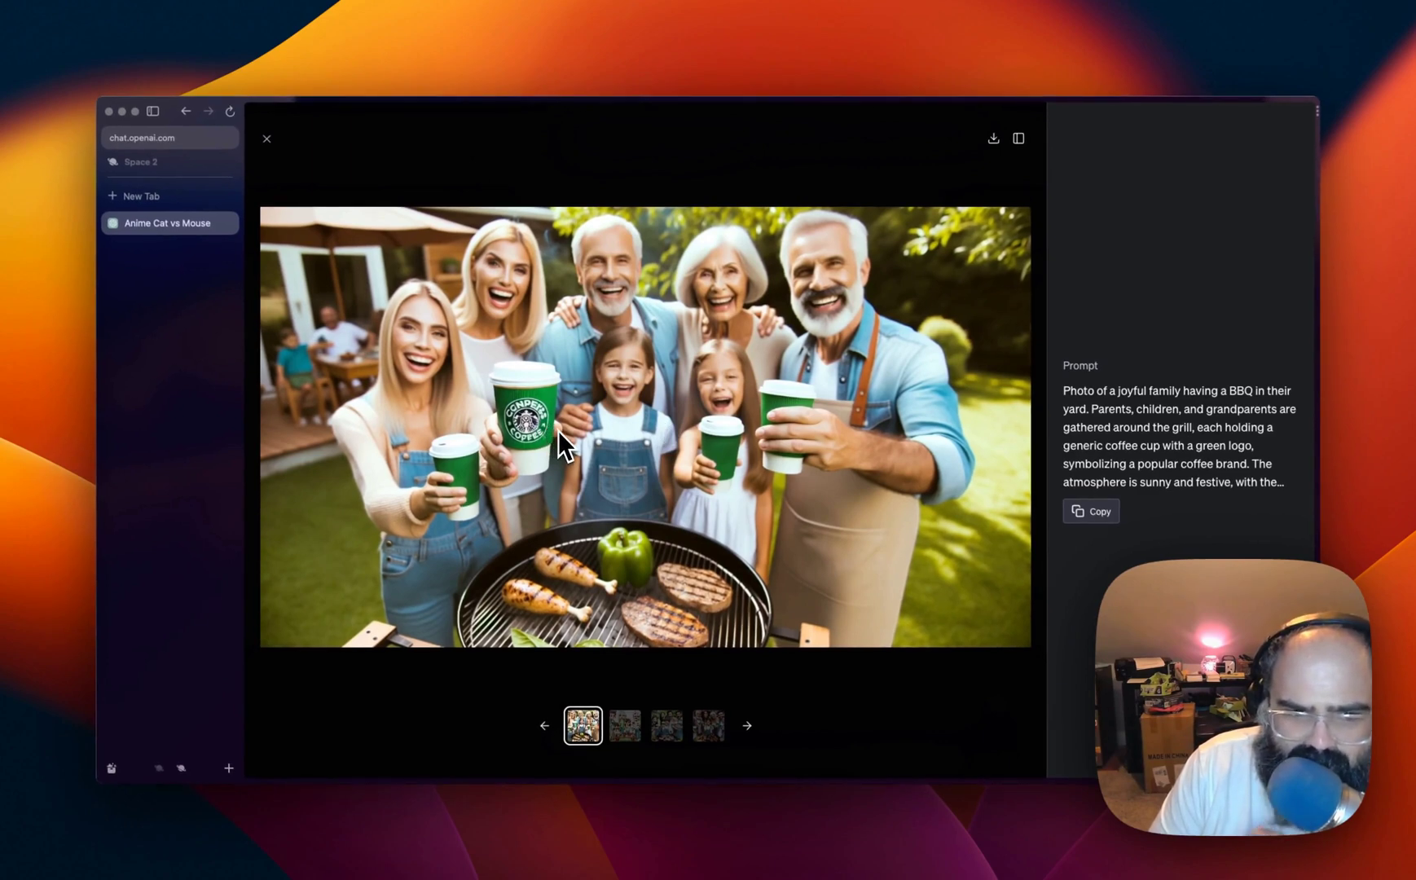
pyautogui.click(624, 723)
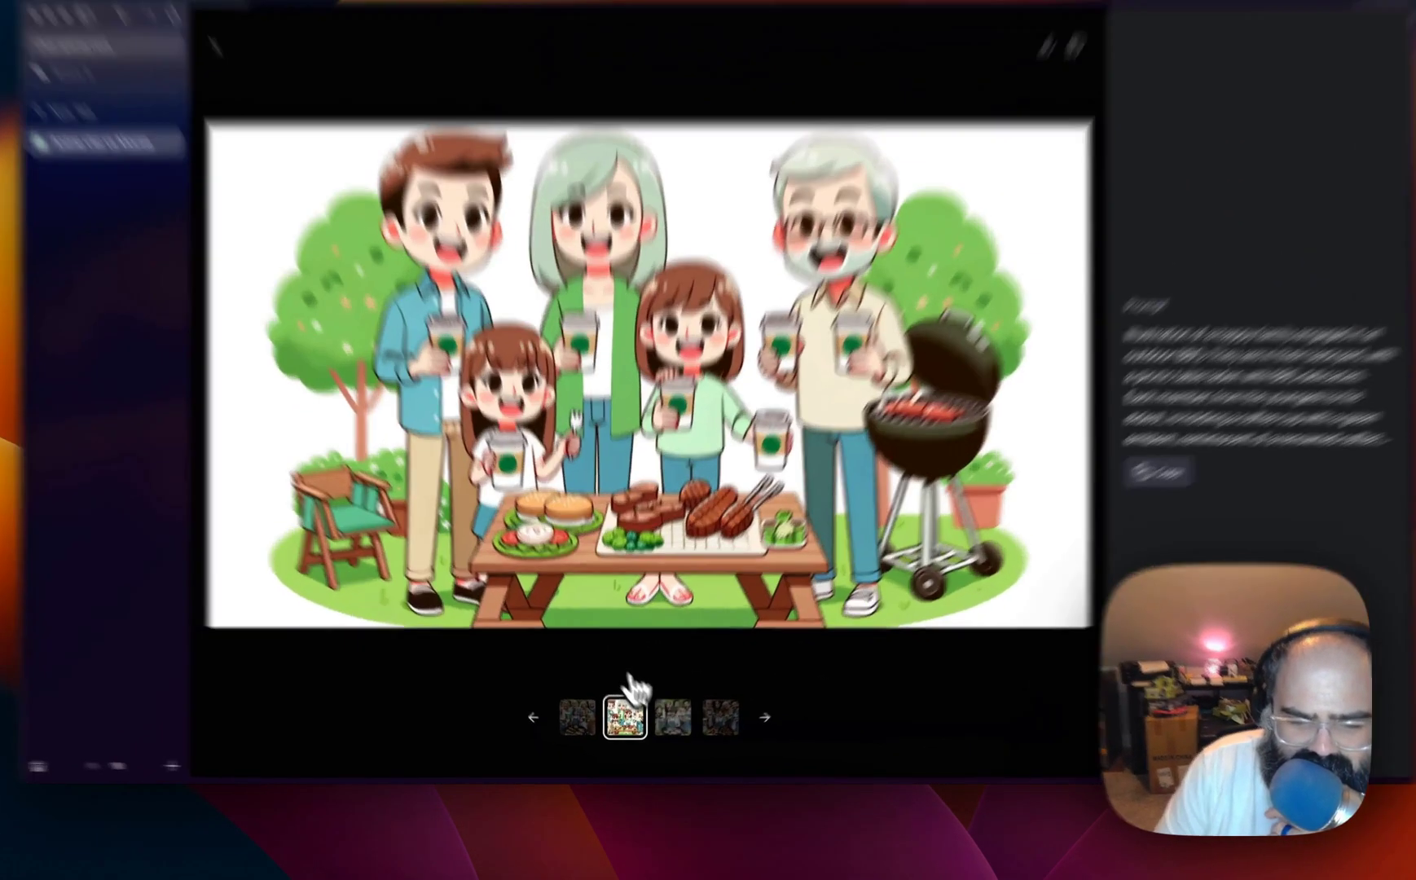
pyautogui.click(666, 724)
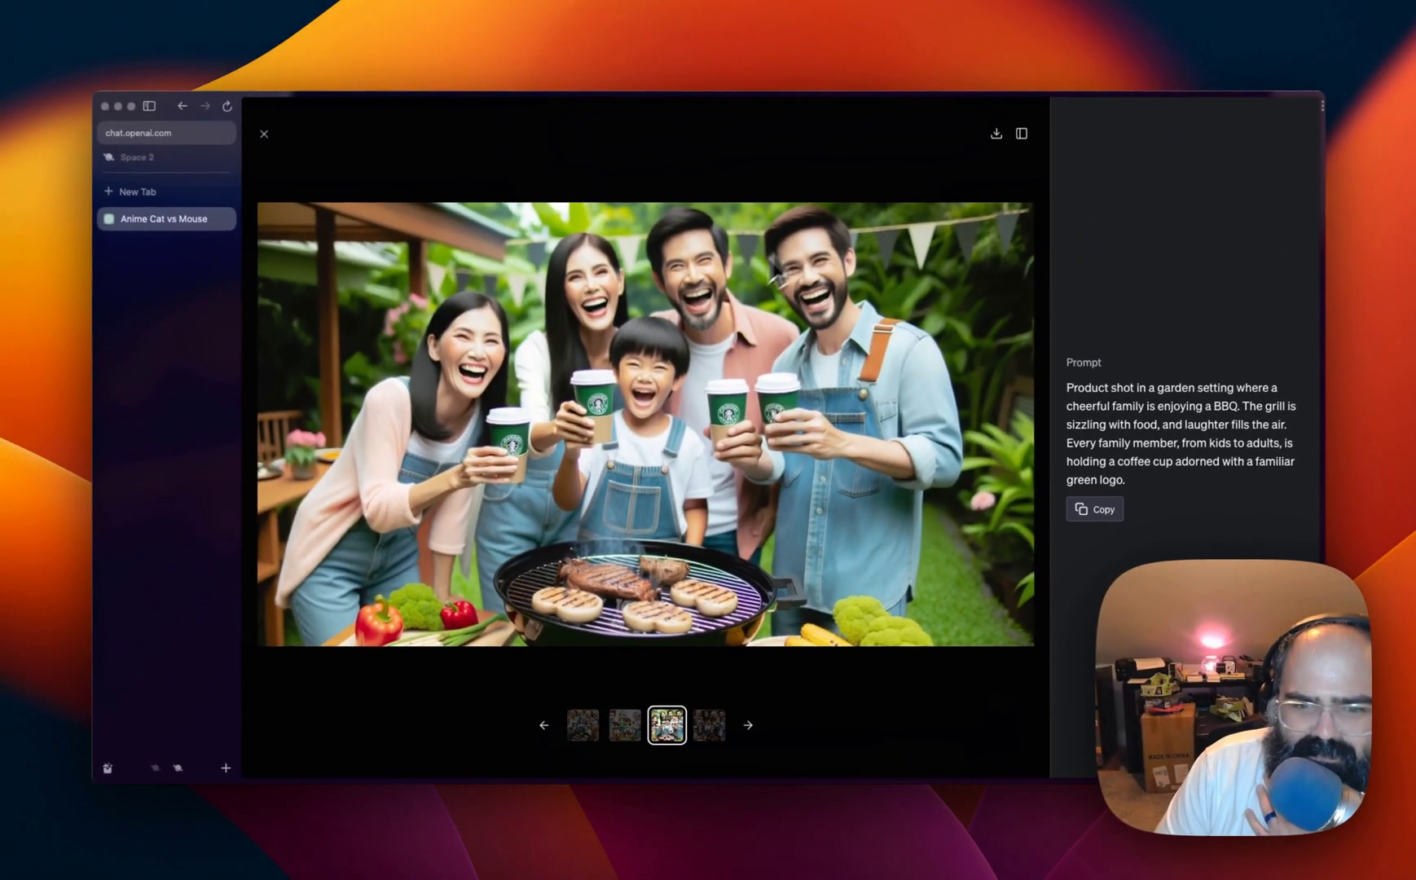
pyautogui.click(780, 684)
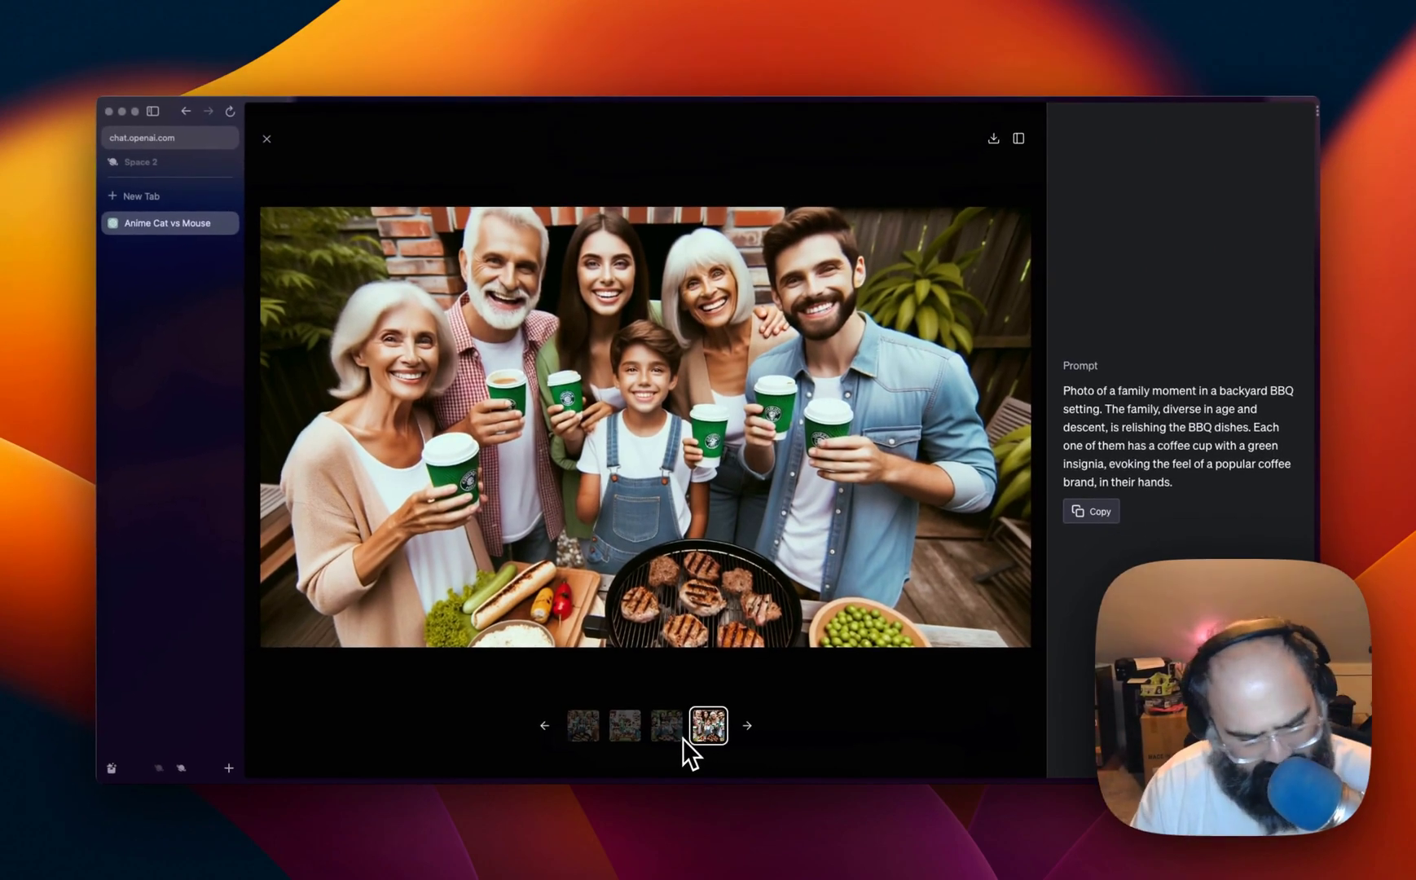
pyautogui.press('Escape')
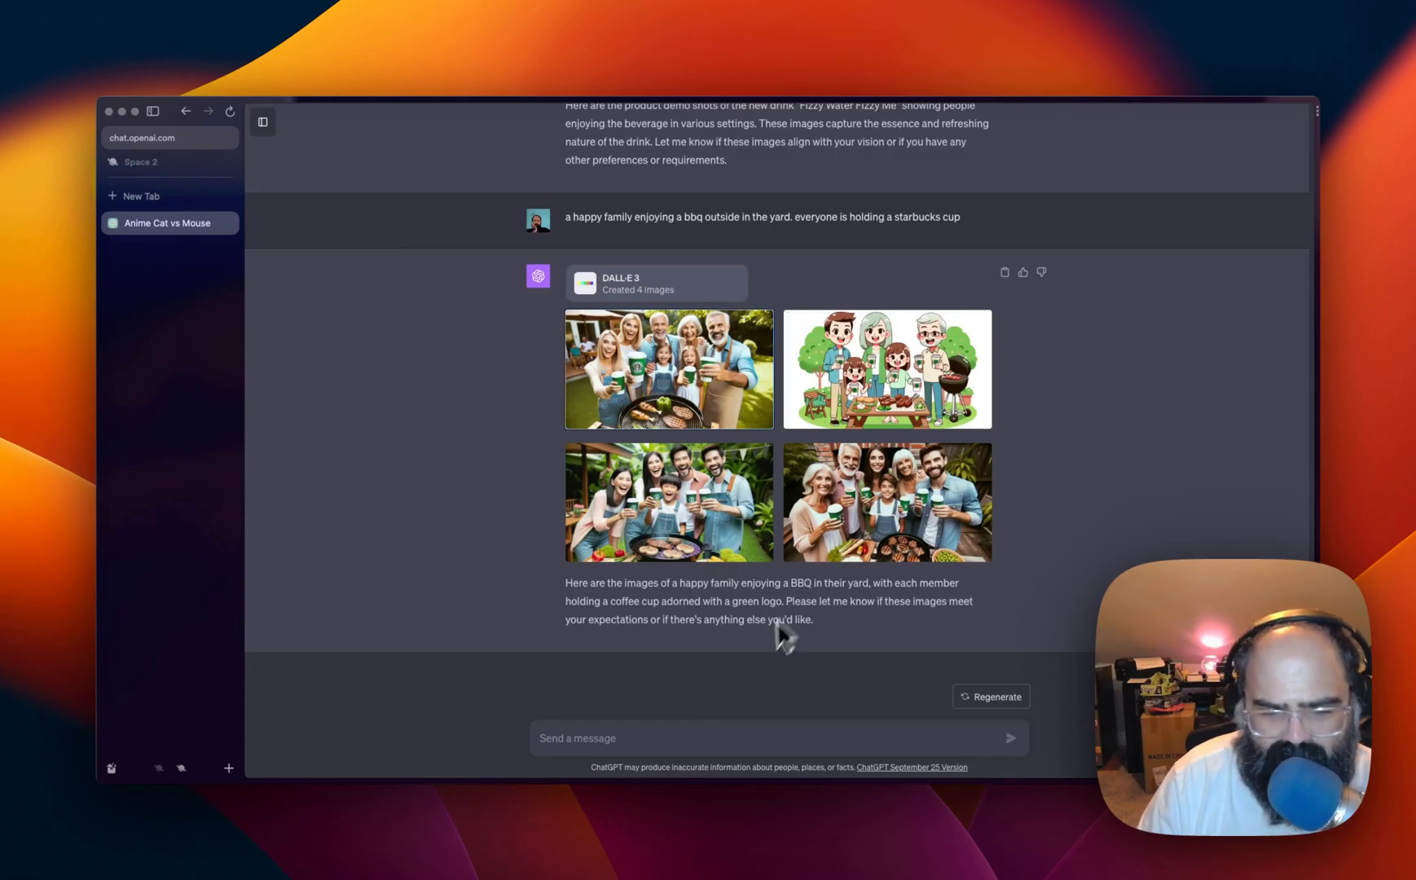
# Ask for background details in the second BBQ picture, then close the full-size image
pyautogui.write('can you ')
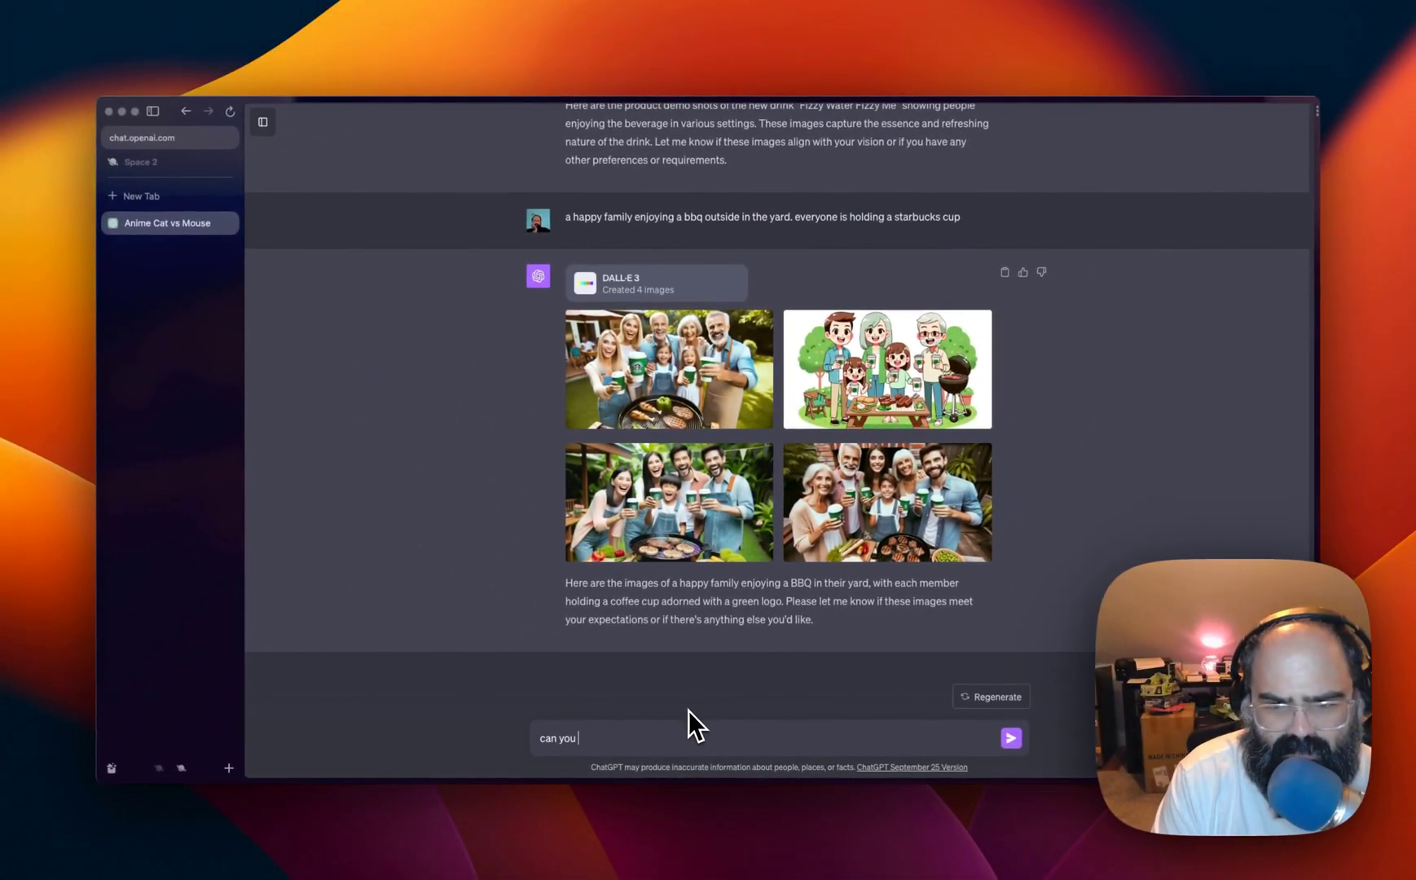
pyautogui.write('give me details')
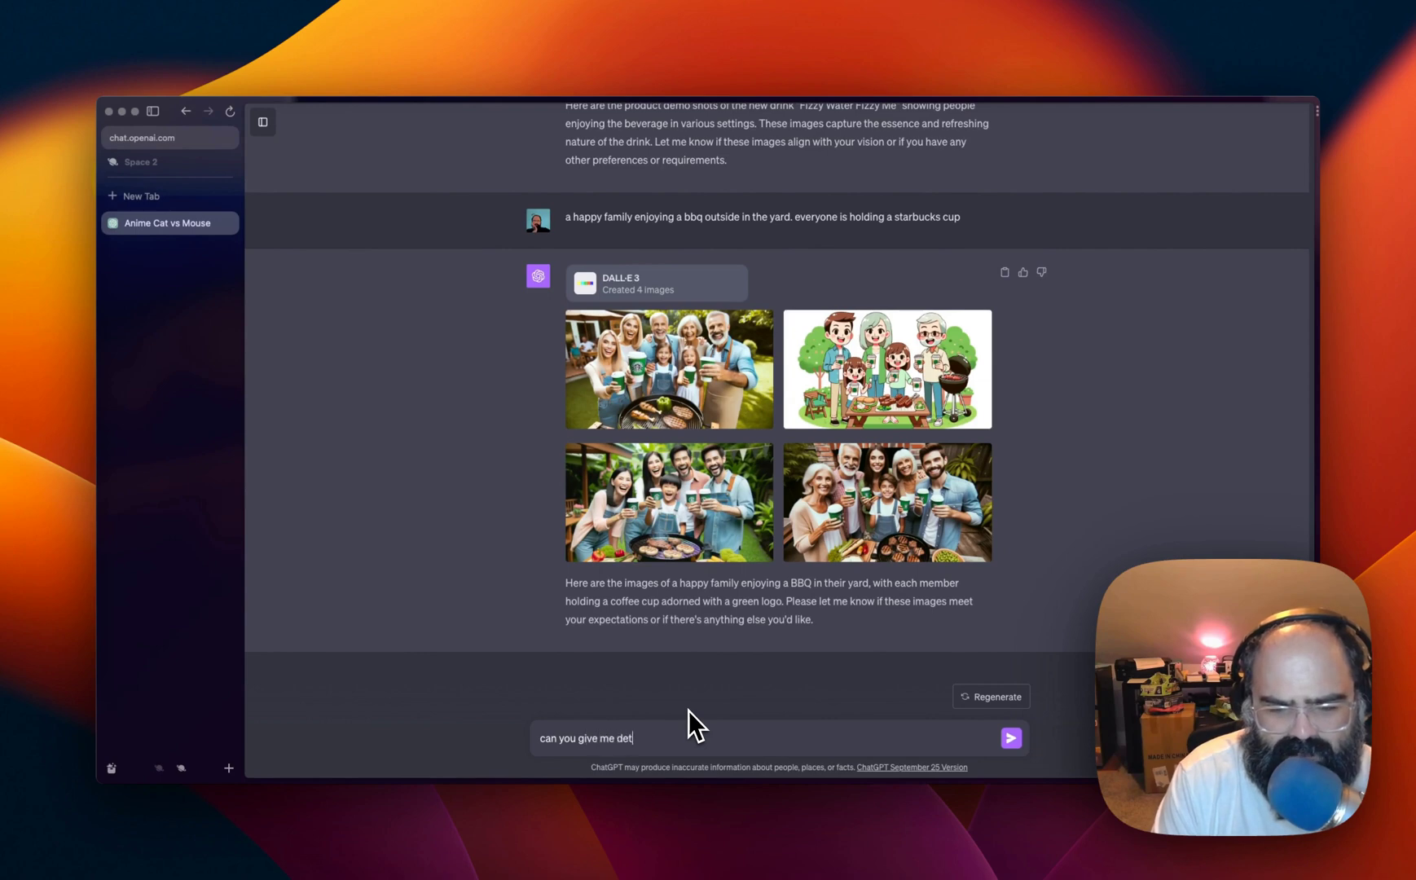
pyautogui.write(' in the background to the y')
pyautogui.press('BackSpace')
pyautogui.write('second picture?')
pyautogui.press('Return')
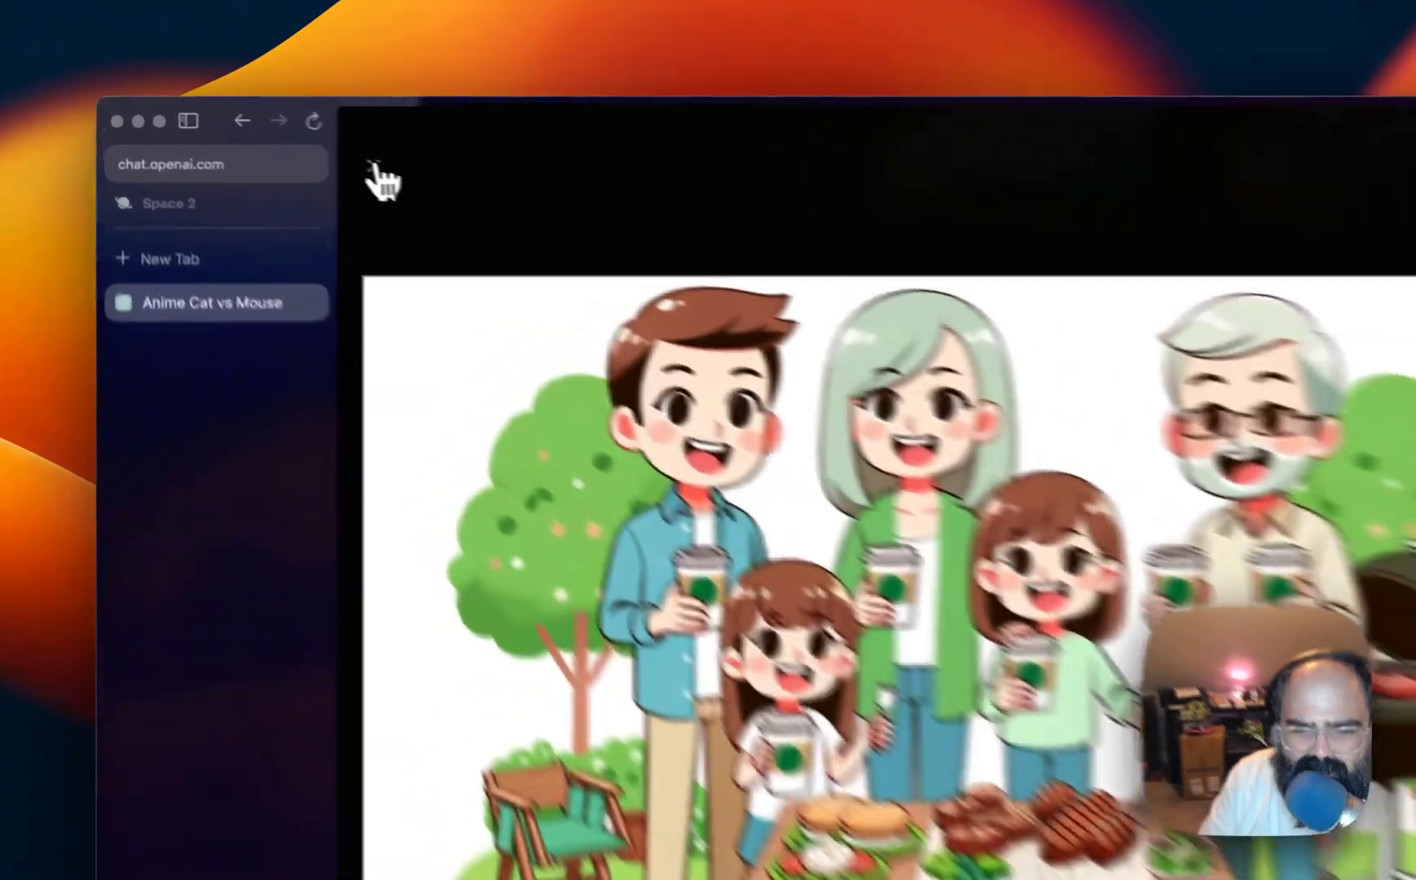
pyautogui.click(266, 138)
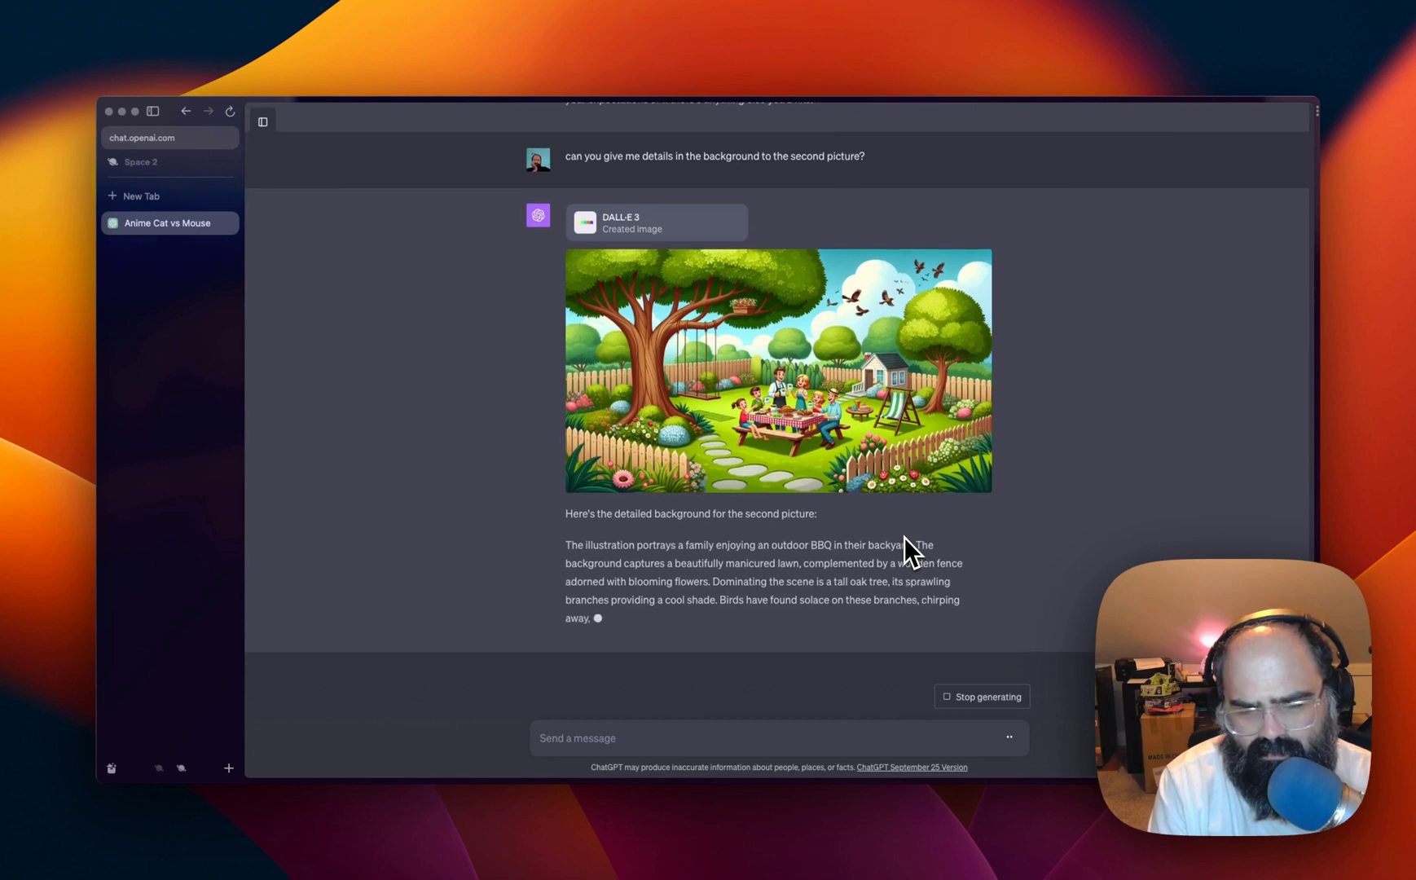
pyautogui.scroll(5, 665, 265)
pyautogui.scroll(-10, 748, 420)
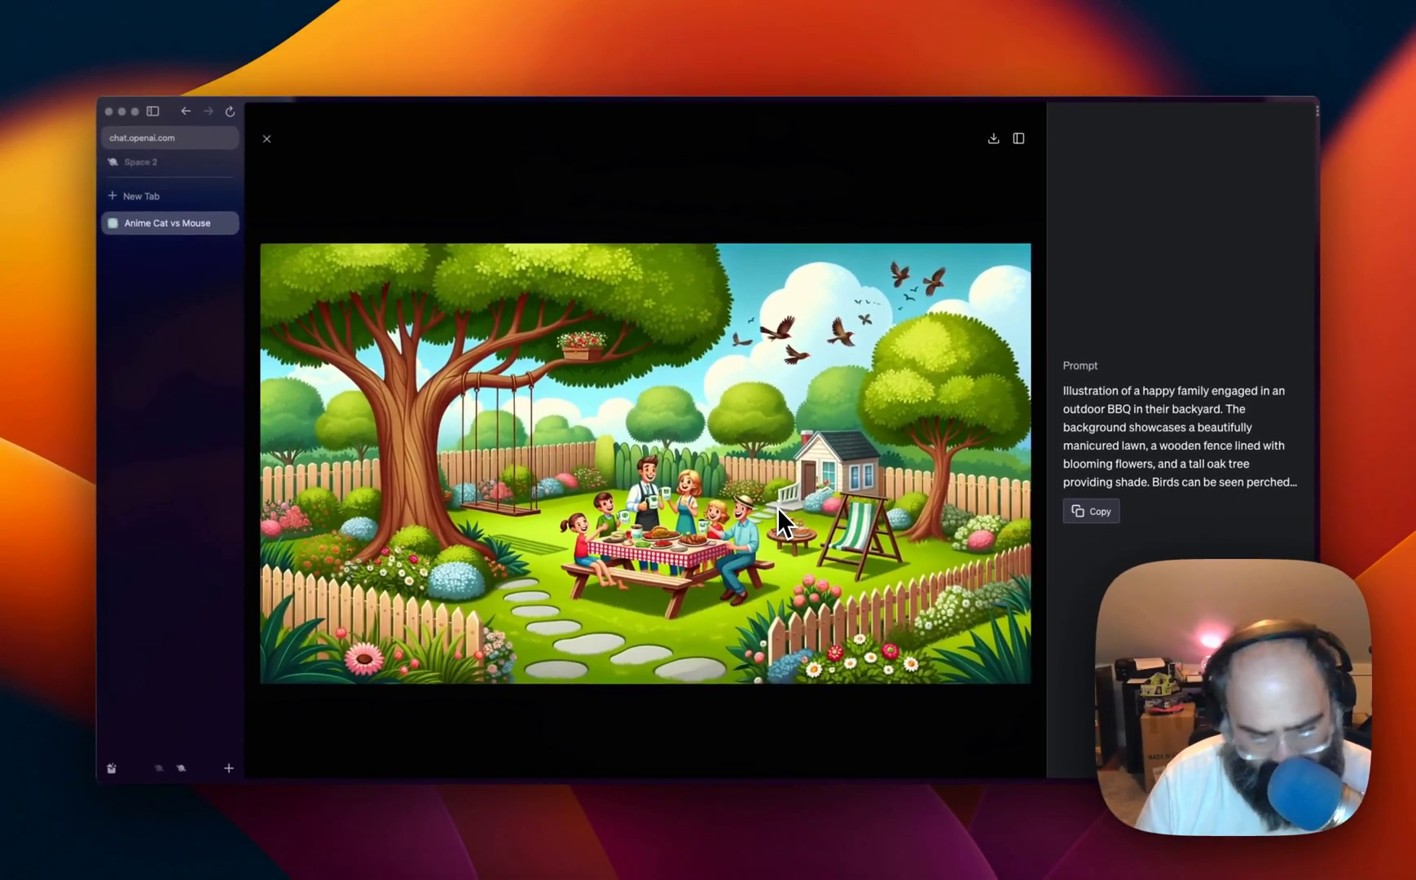
pyautogui.press('Escape')
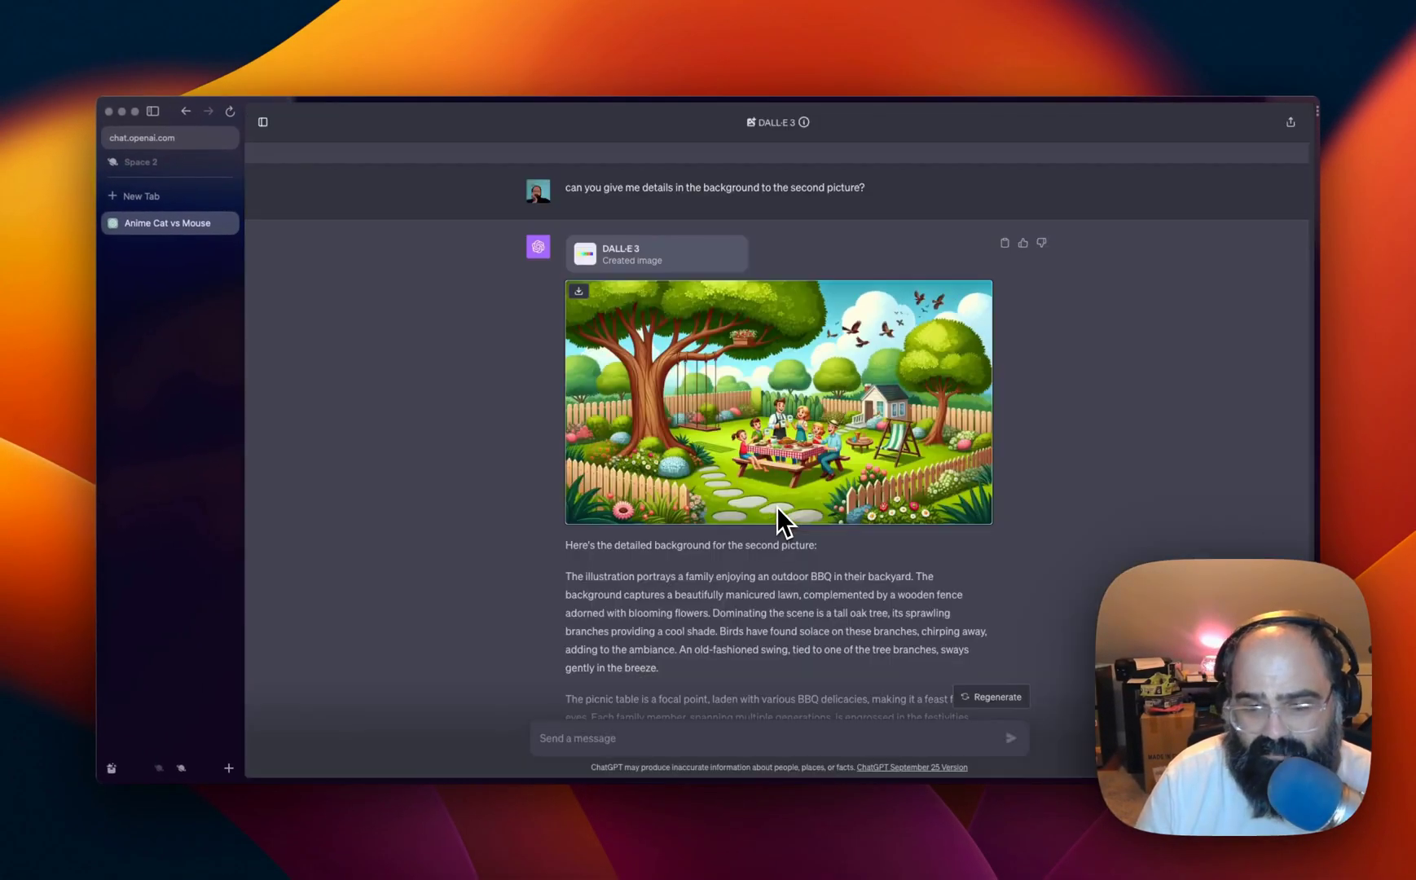
pyautogui.scroll(-3, 776, 506)
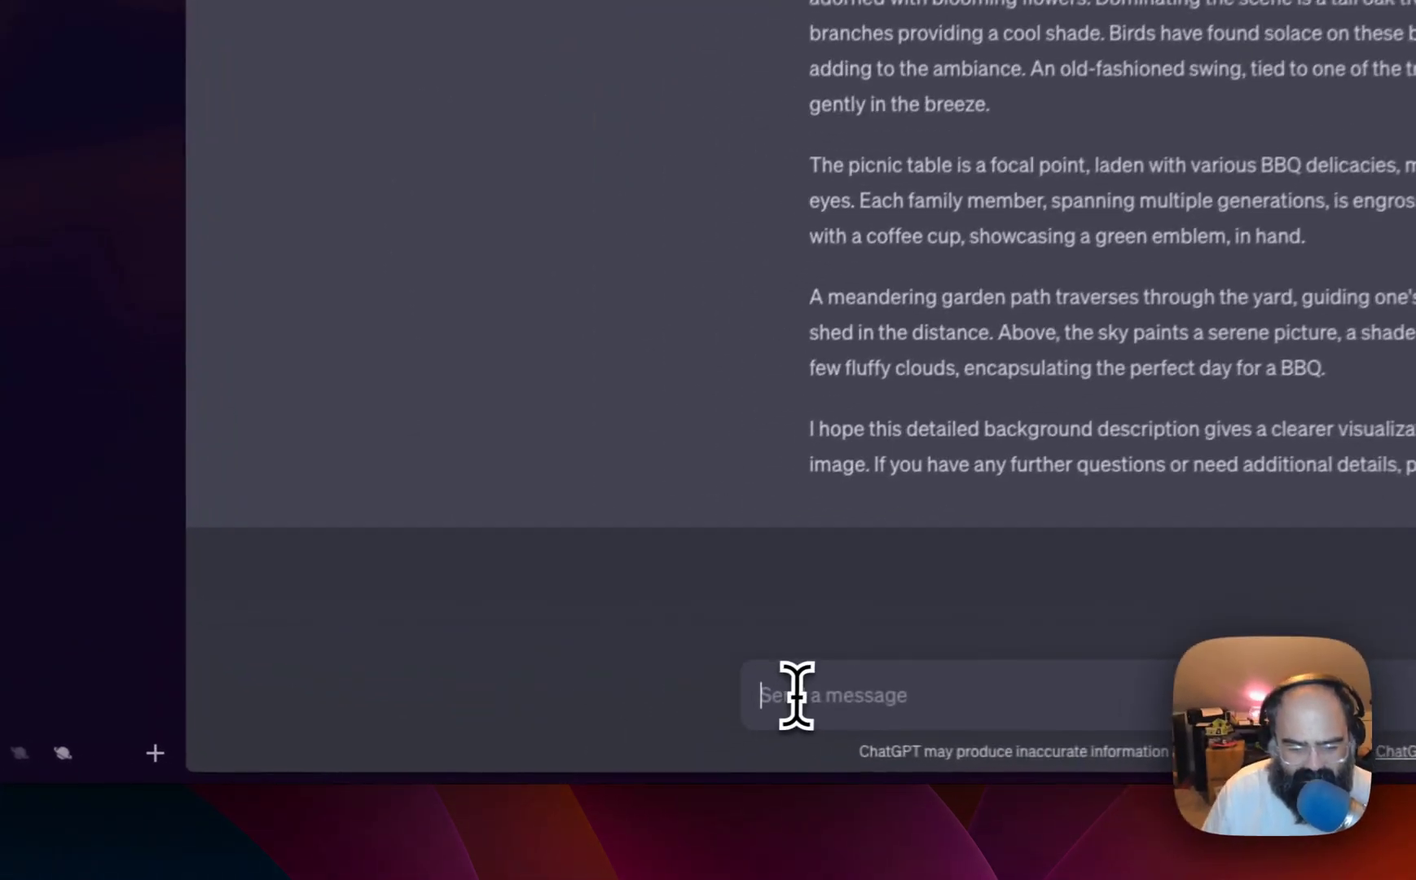
# Request logos for the sparkling water "Fizzy water, fizz me" themed on celebration, fun and hydration
pyautogui.write('Can you ')
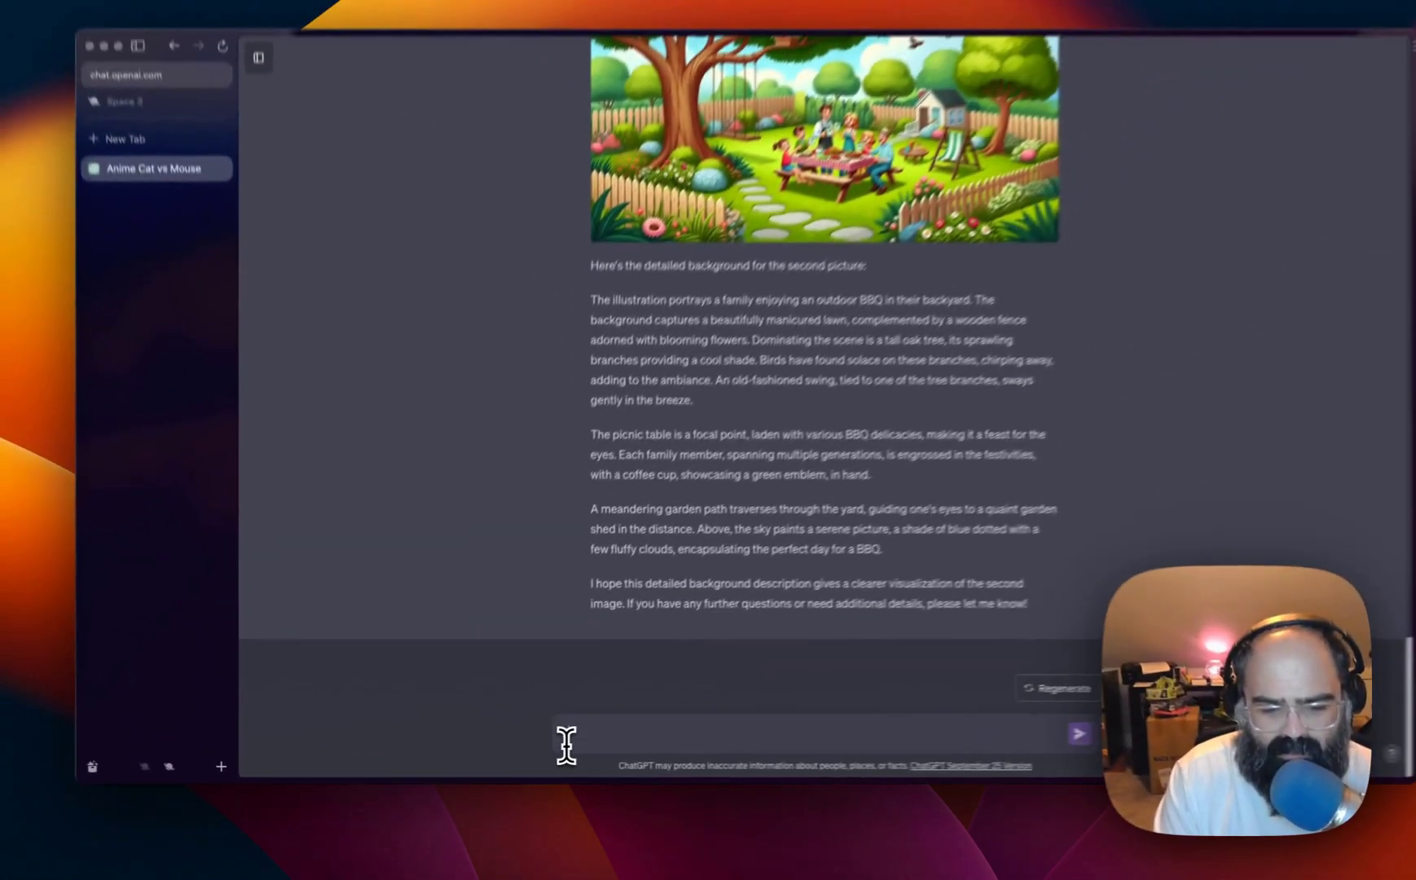
pyautogui.write('creat')
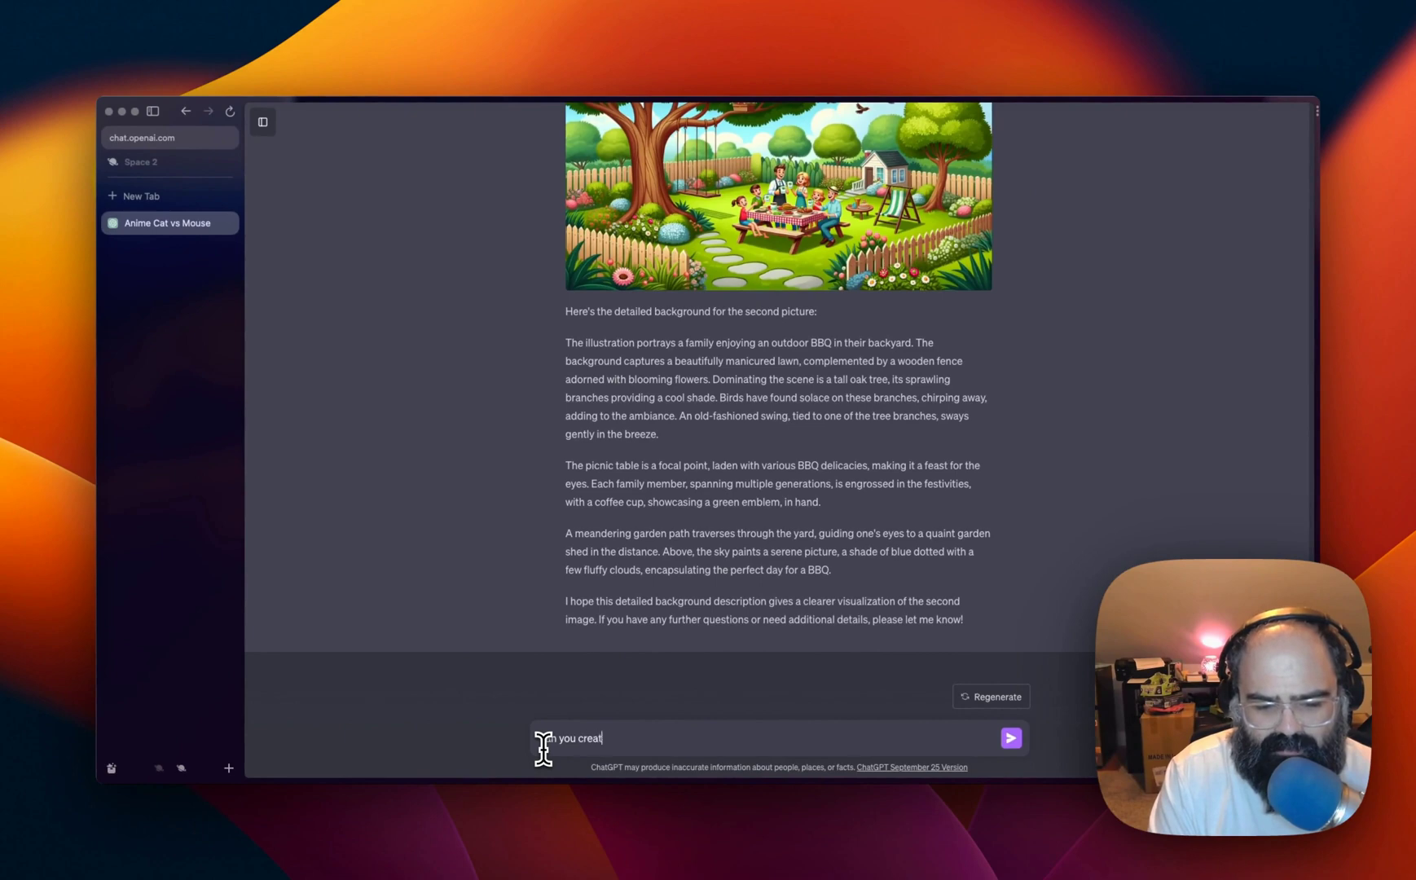
pyautogui.write('e logo for our ')
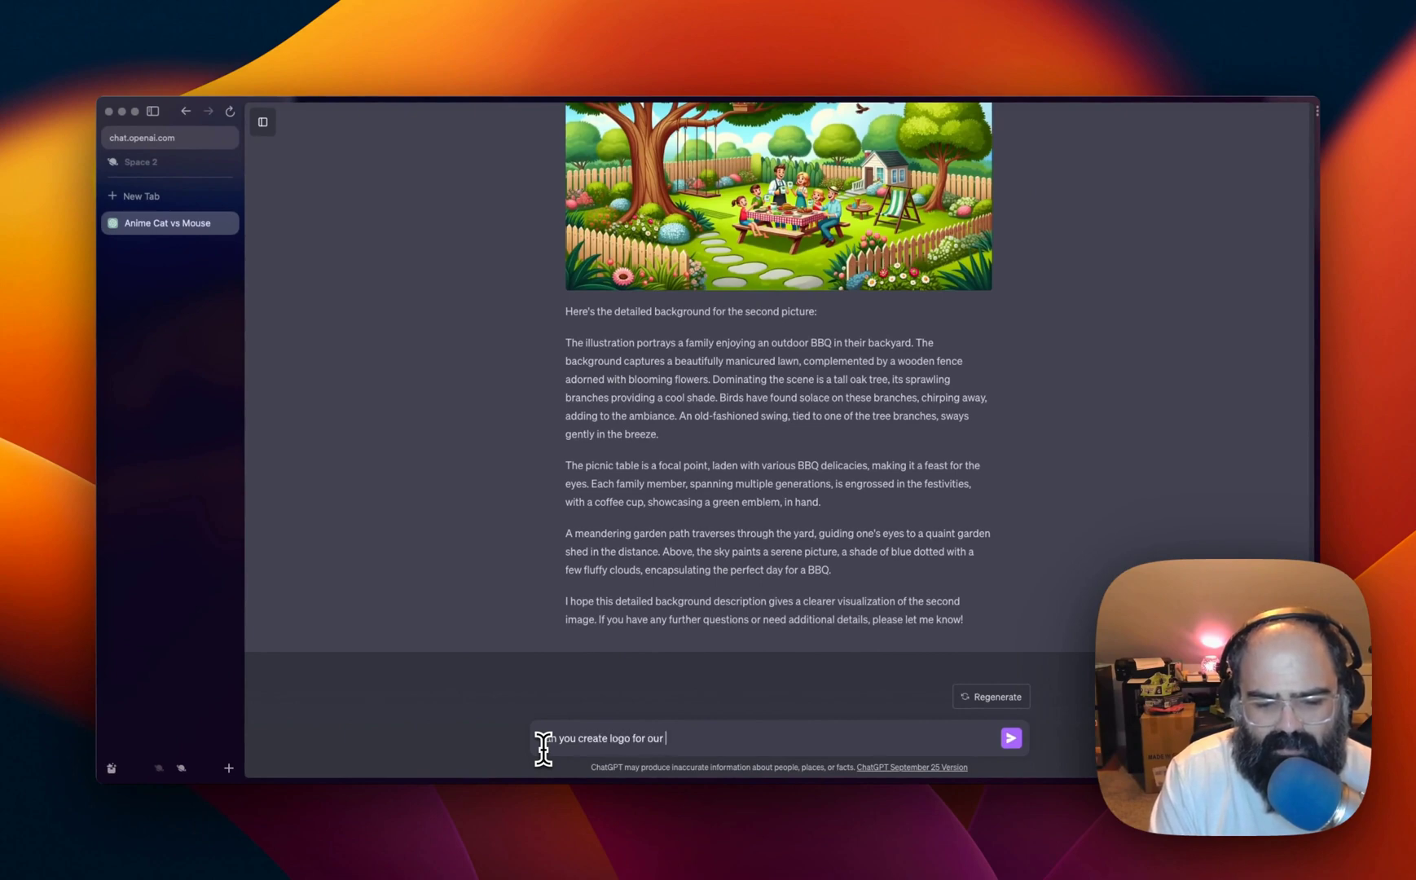
pyautogui.write('sparking water ')
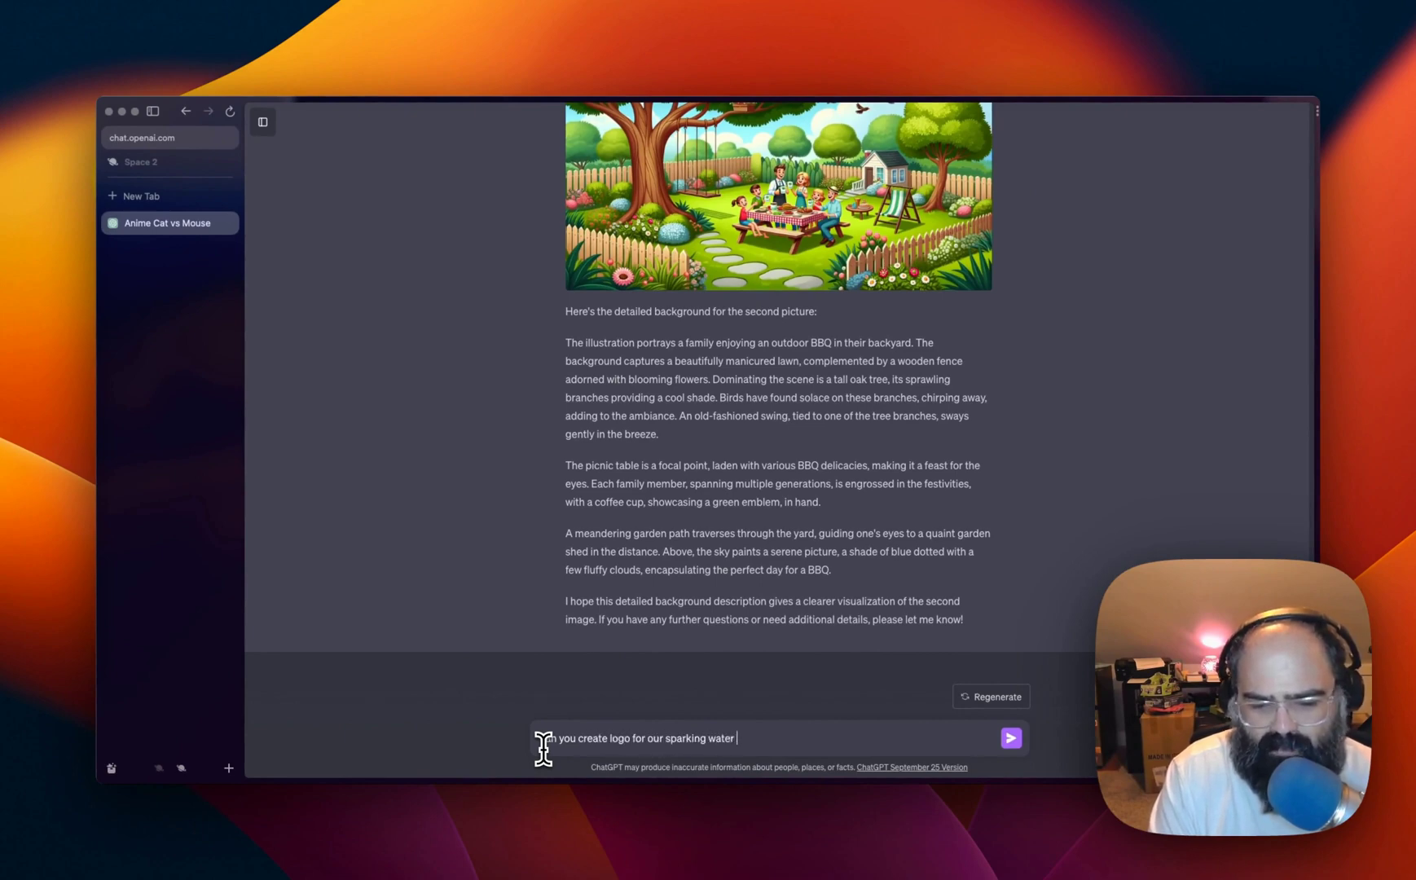
pyautogui.write('"Fizzy ')
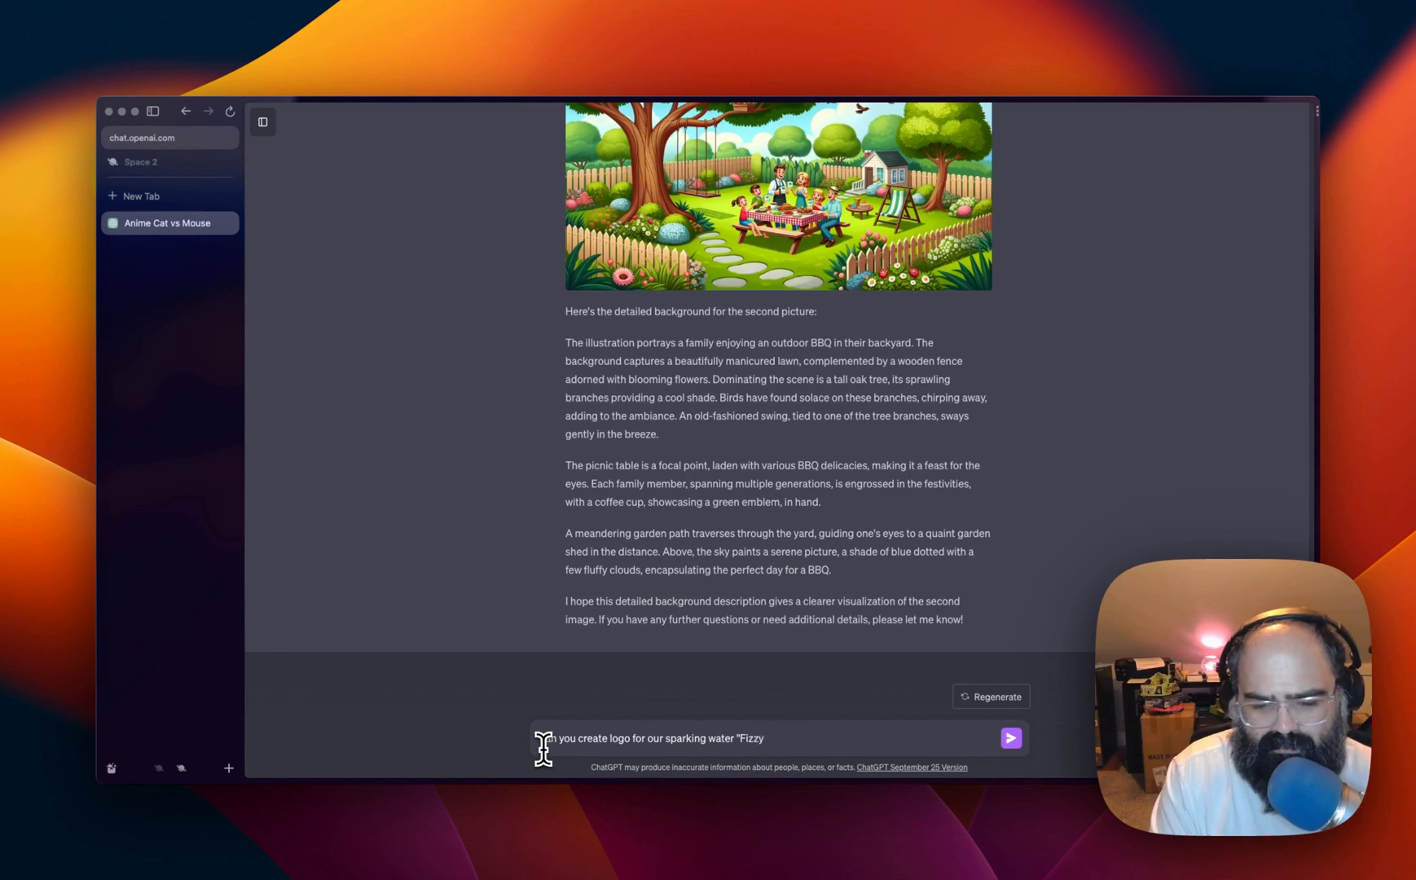
pyautogui.write('water, fizz m')
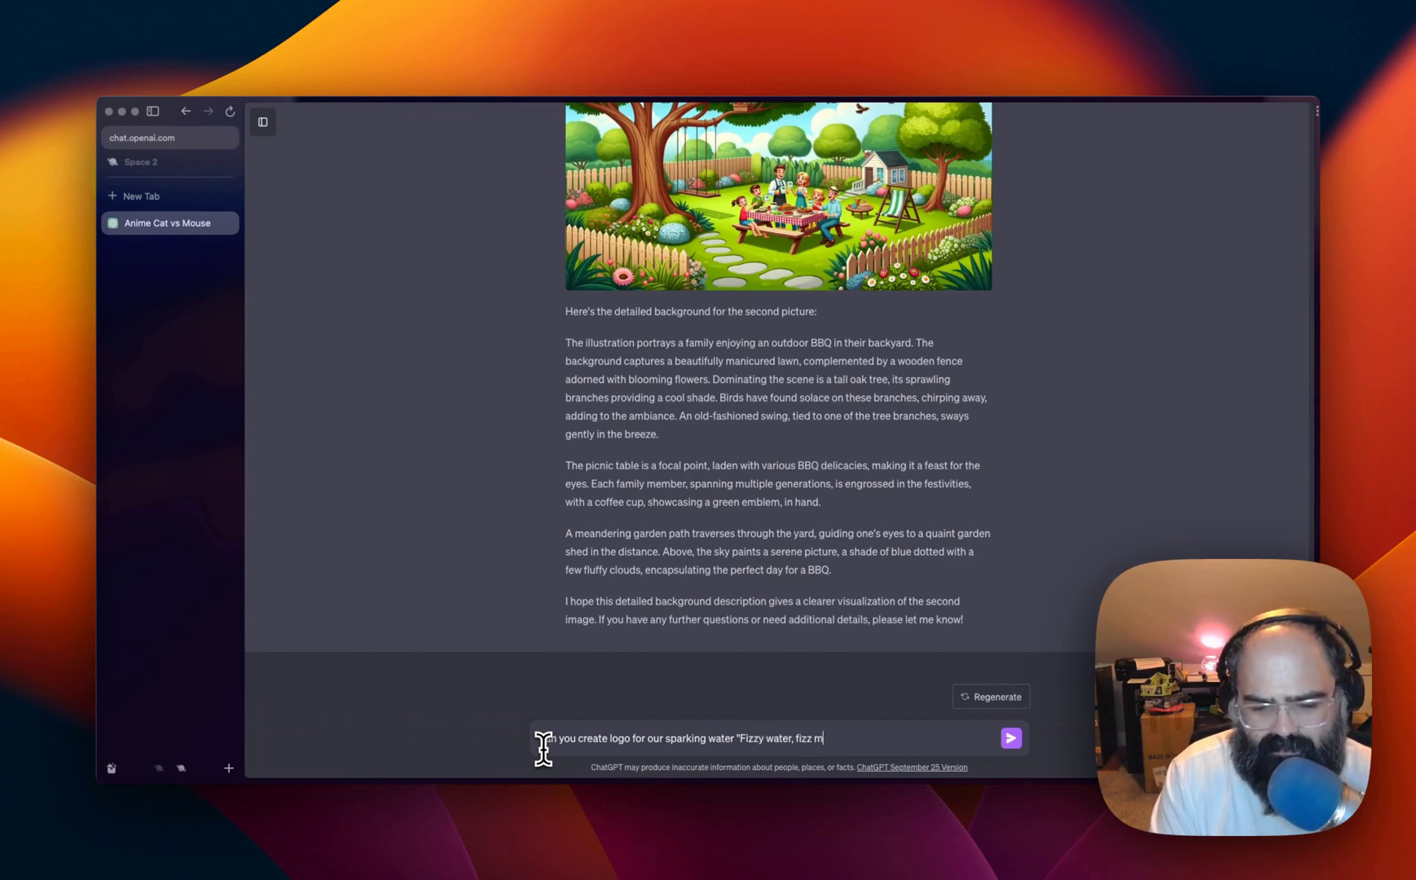
pyautogui.write('e" the d')
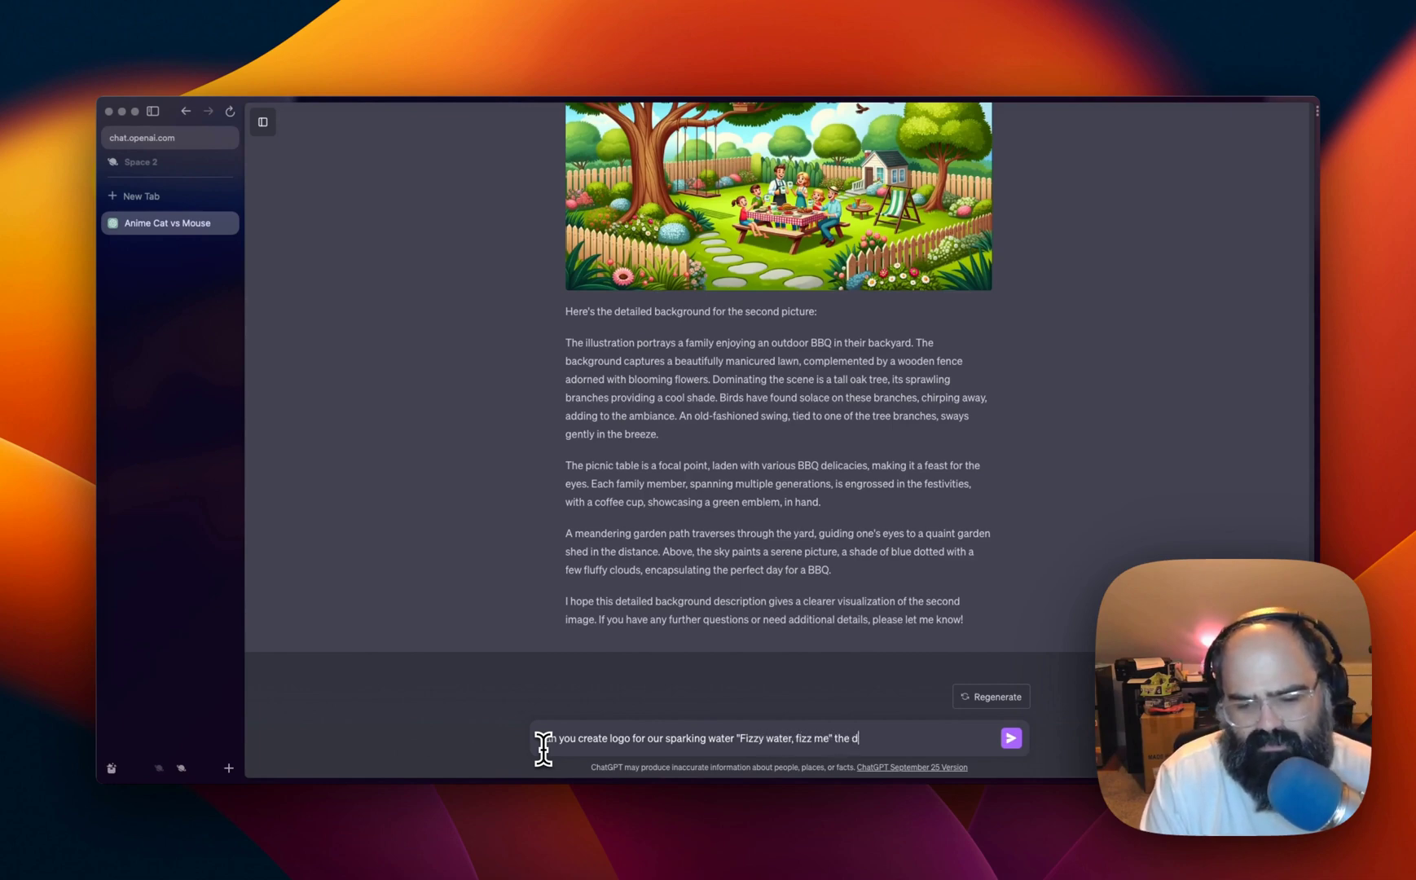
pyautogui.write('rink wants ')
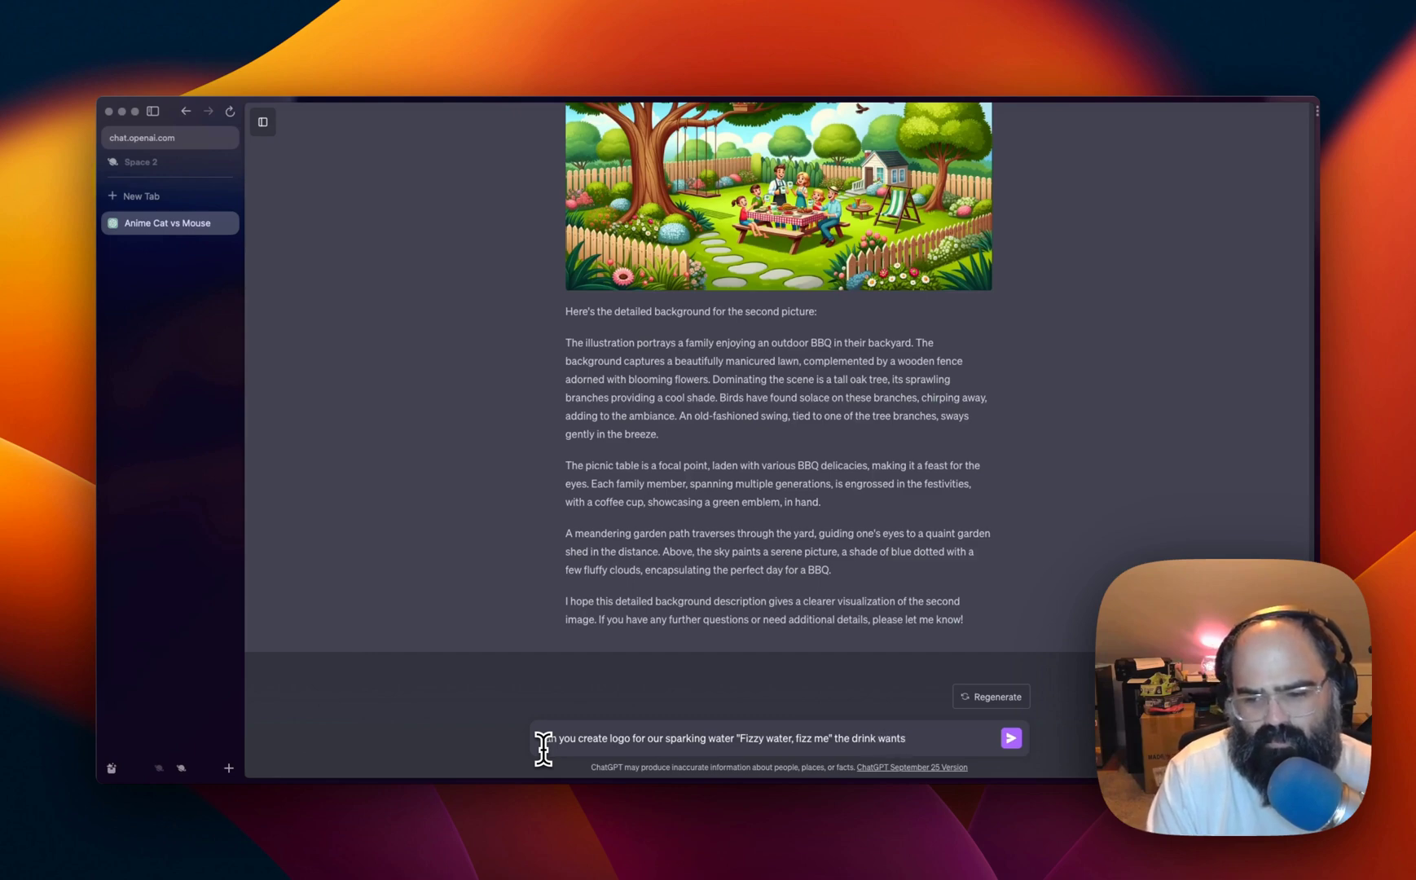
pyautogui.write('celec')
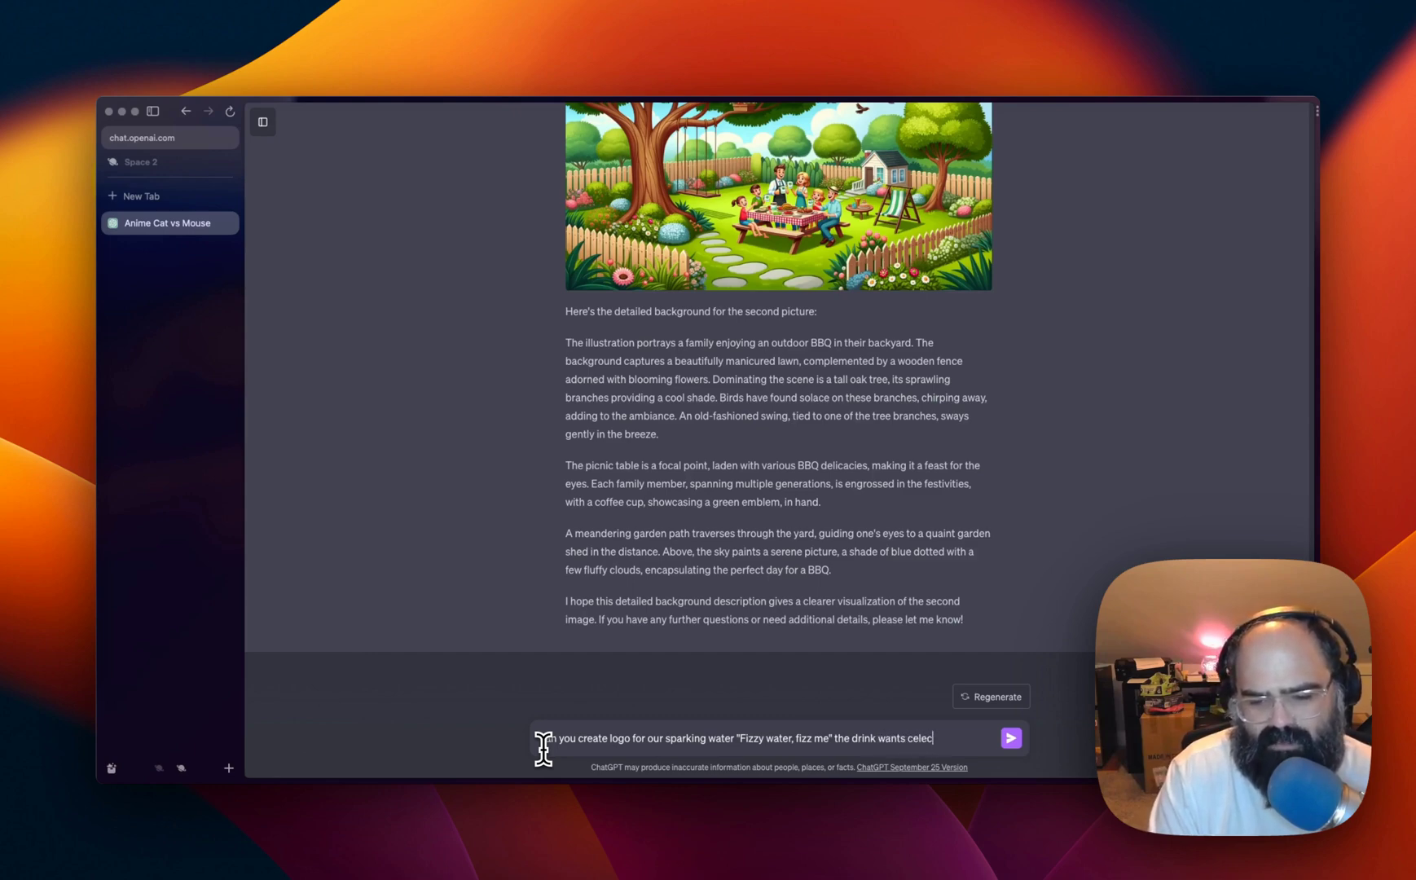
pyautogui.write('elebrate life, fun and hydration')
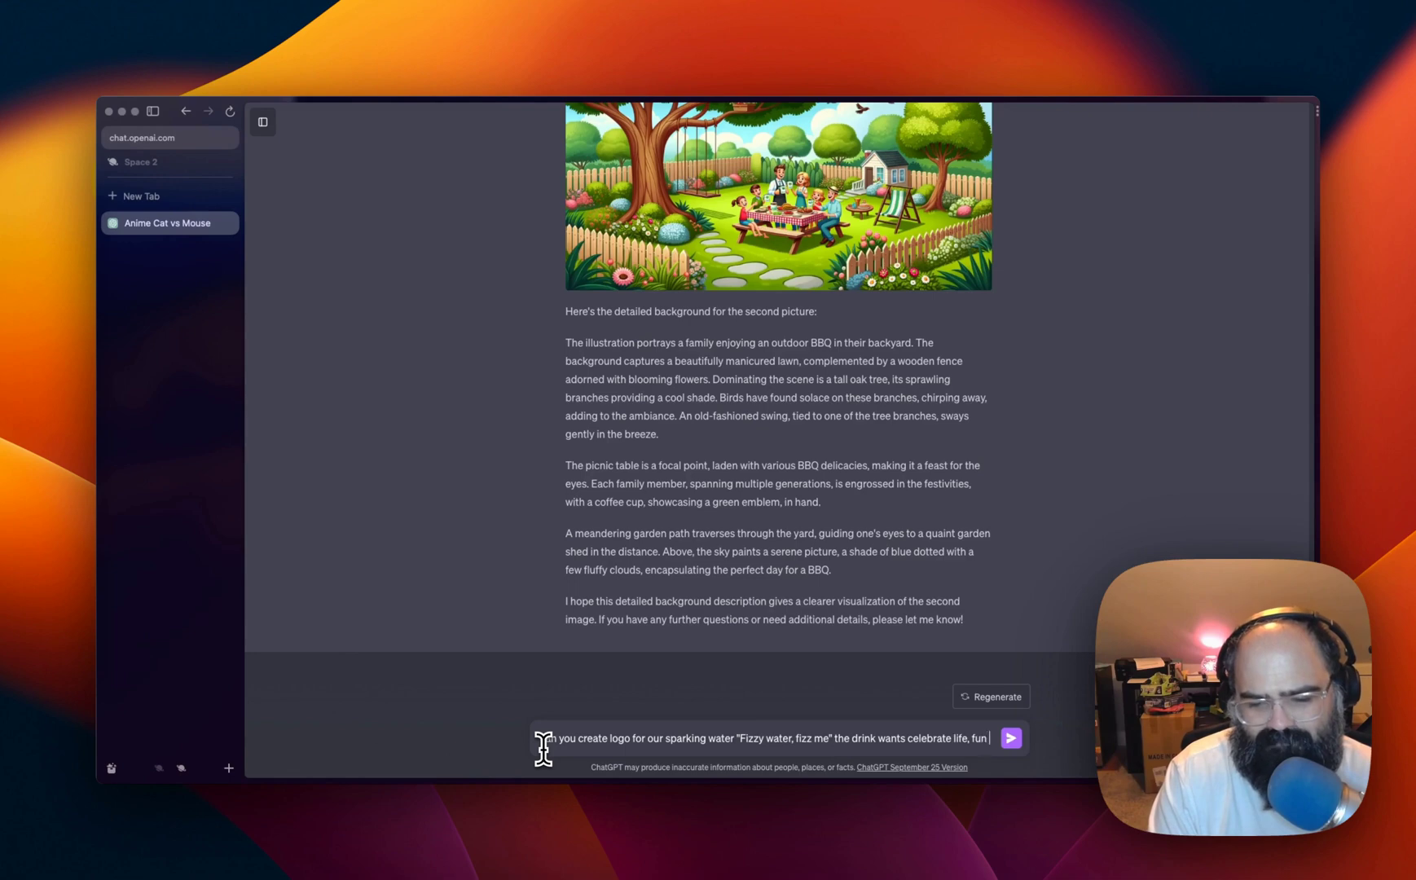
pyautogui.press('Return')
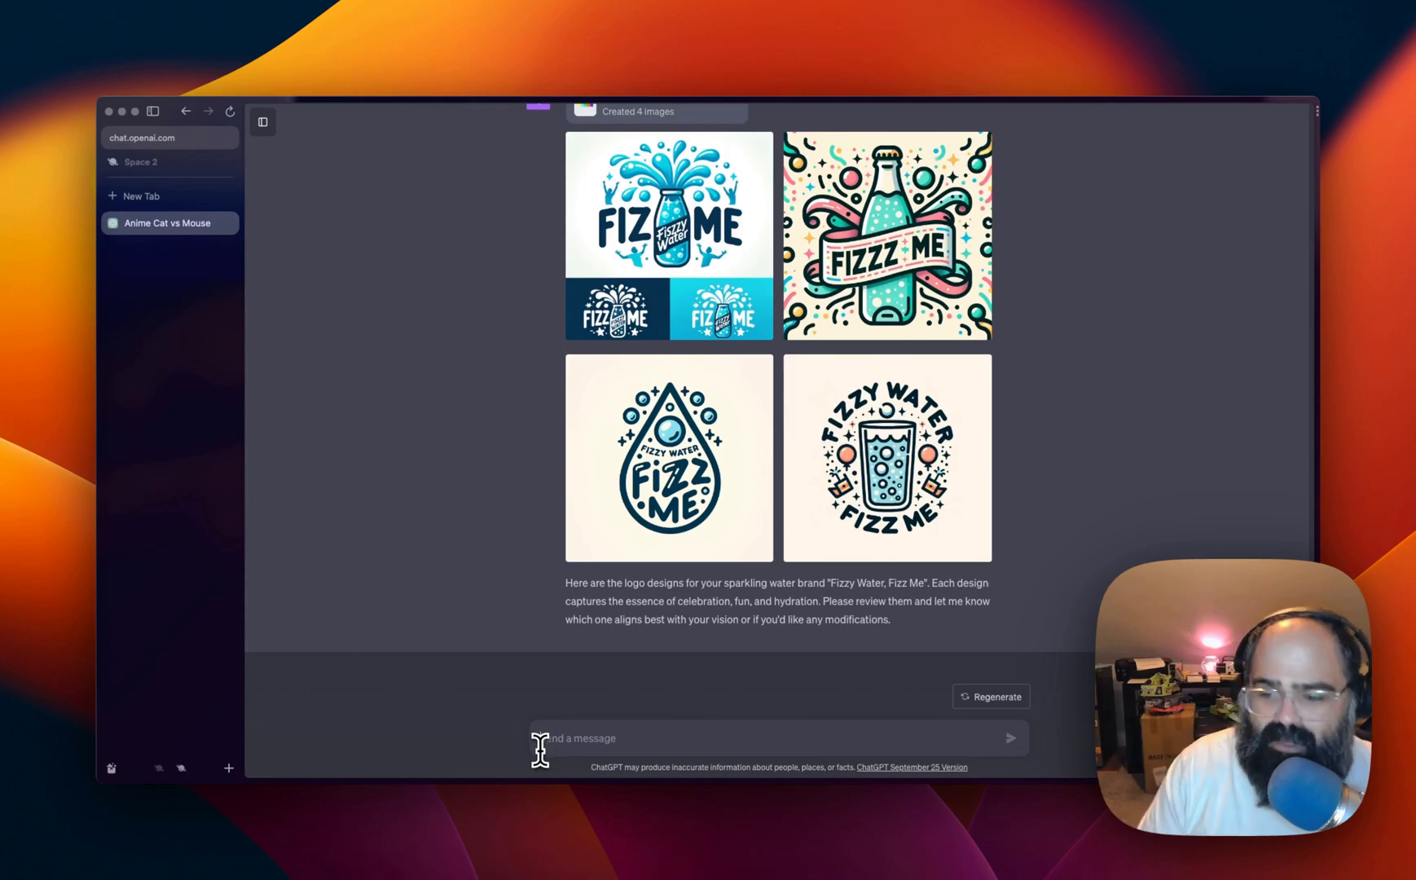
# Open the first Fizz Me logo full size, browse all four designs, and return to the splashing-bottle one
pyautogui.click(652, 321)
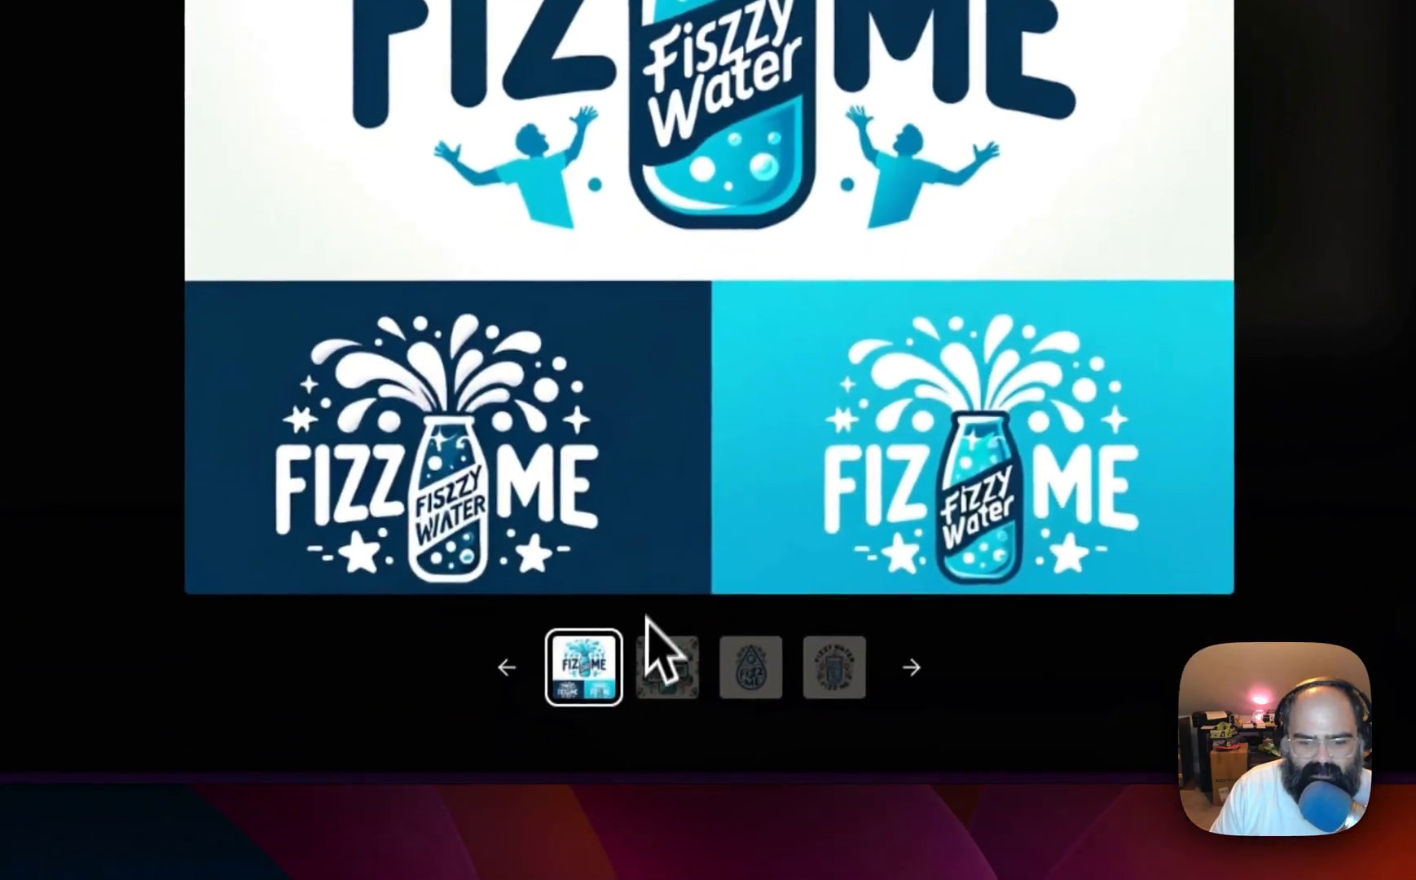
pyautogui.click(750, 667)
pyautogui.click(843, 664)
pyautogui.click(749, 676)
pyautogui.click(658, 675)
pyautogui.click(580, 676)
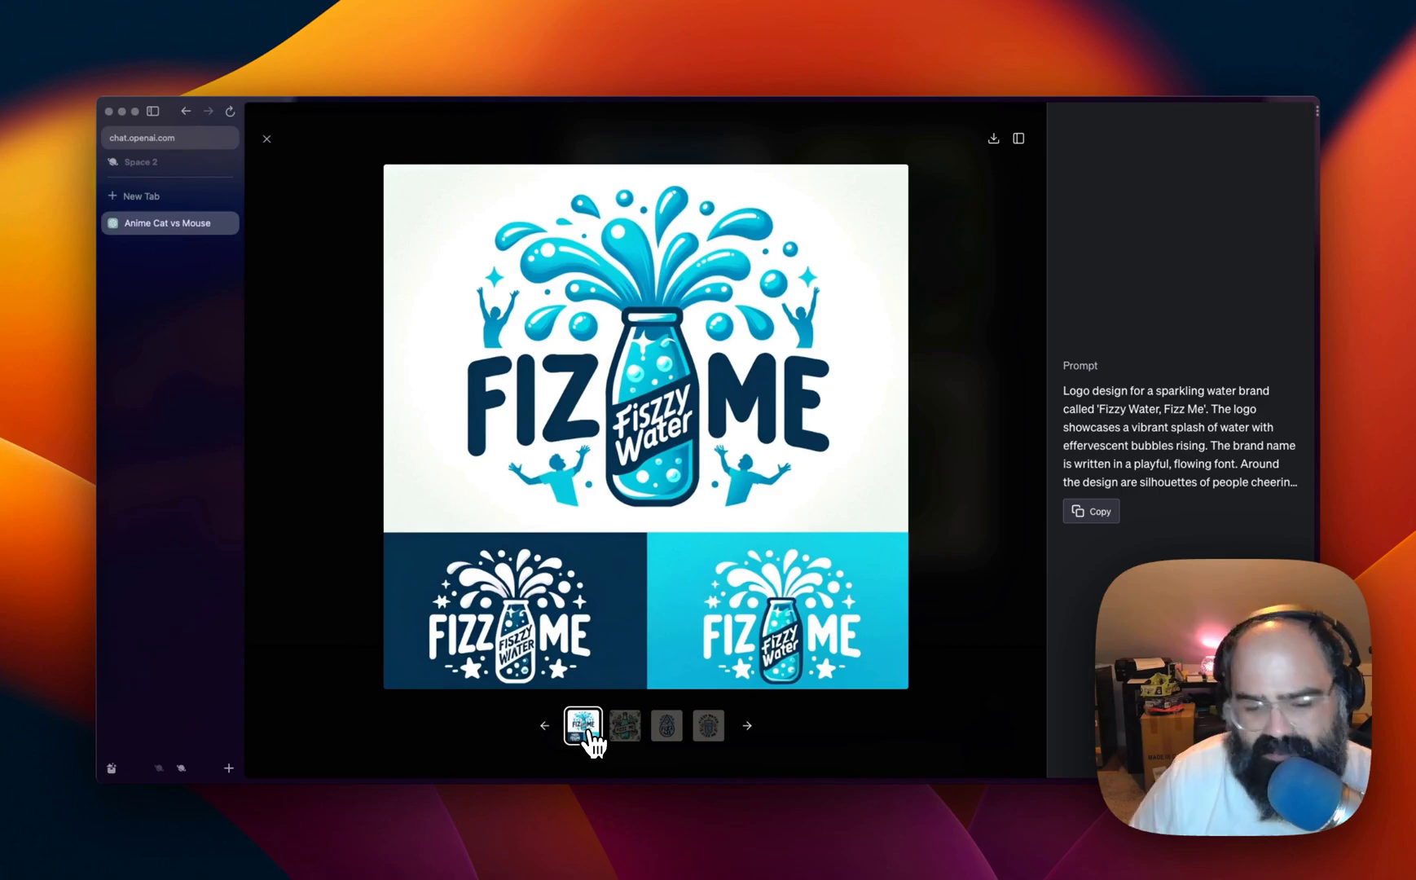
# Show the third logo design, the droplet outline with 'FIZZY WATER FIZZ ME' lettering
pyautogui.click(666, 725)
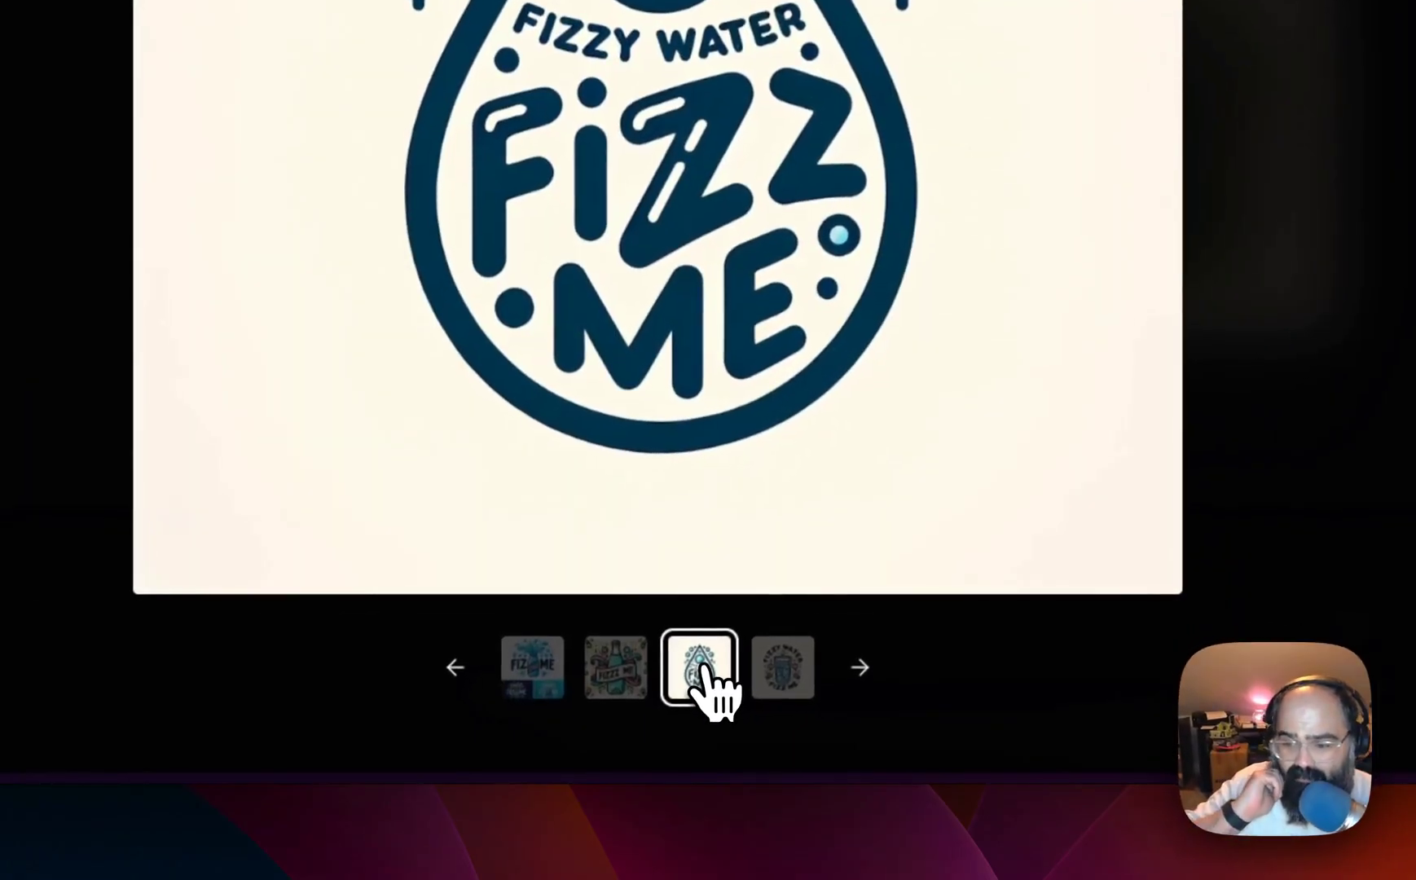